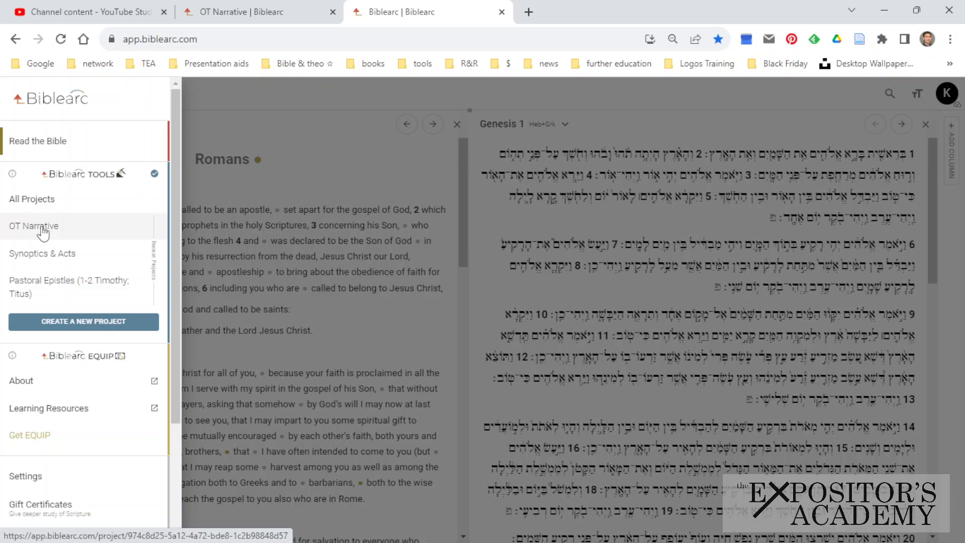
- Open the OT Narrative project and check its title and star marking in the project details
click(42, 228)
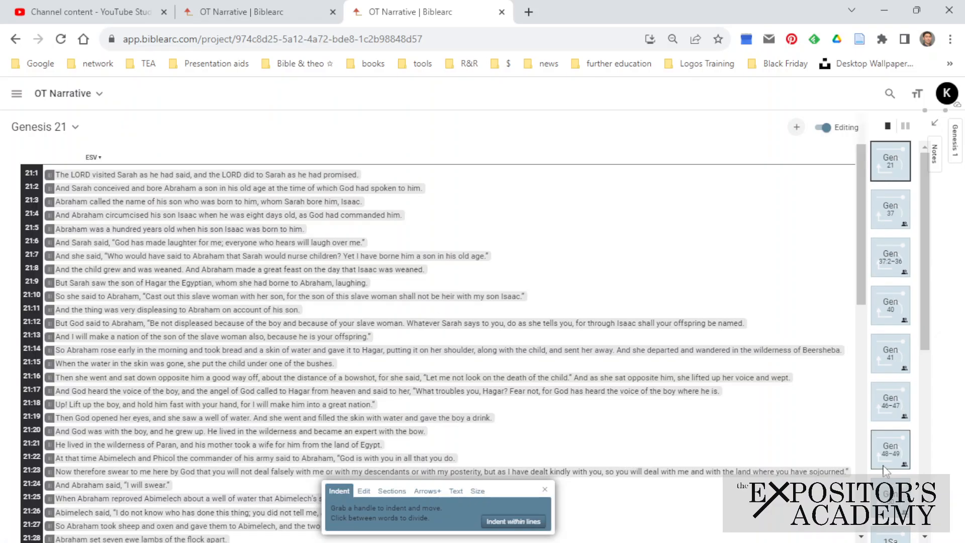
click(103, 94)
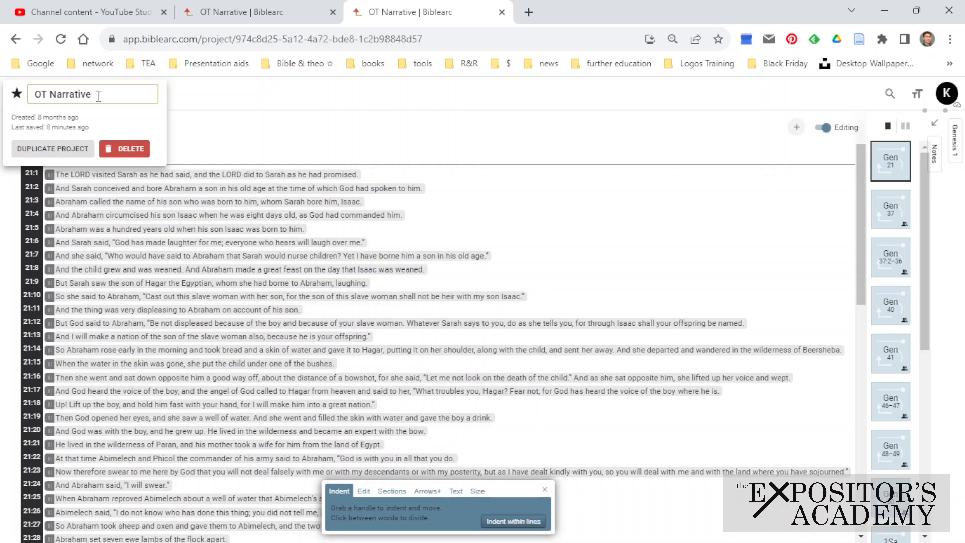
click(19, 97)
click(18, 96)
drag(39, 95, 99, 95)
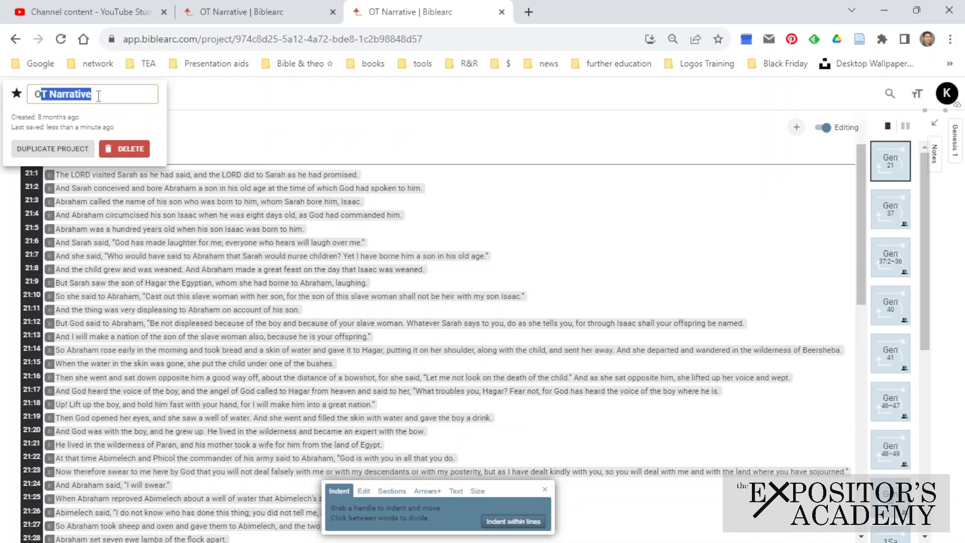
click(225, 104)
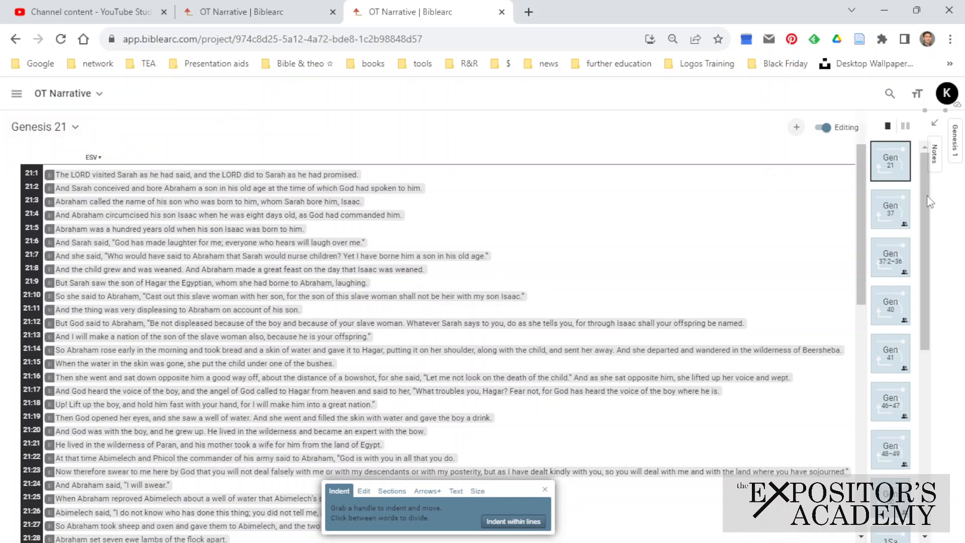
- Start a new Phrase module in the OT Narrative project
scroll(899, 221, down, 8)
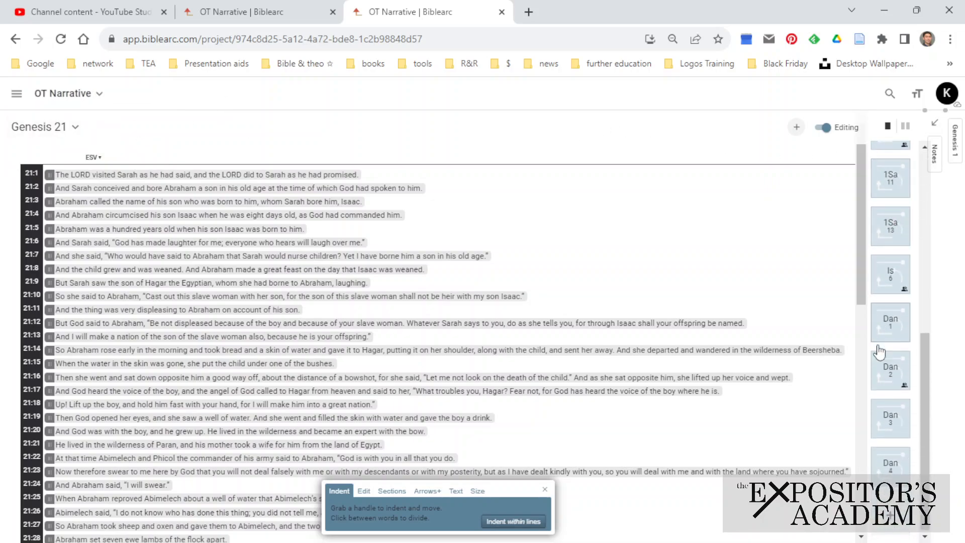
scroll(896, 201, up, 1)
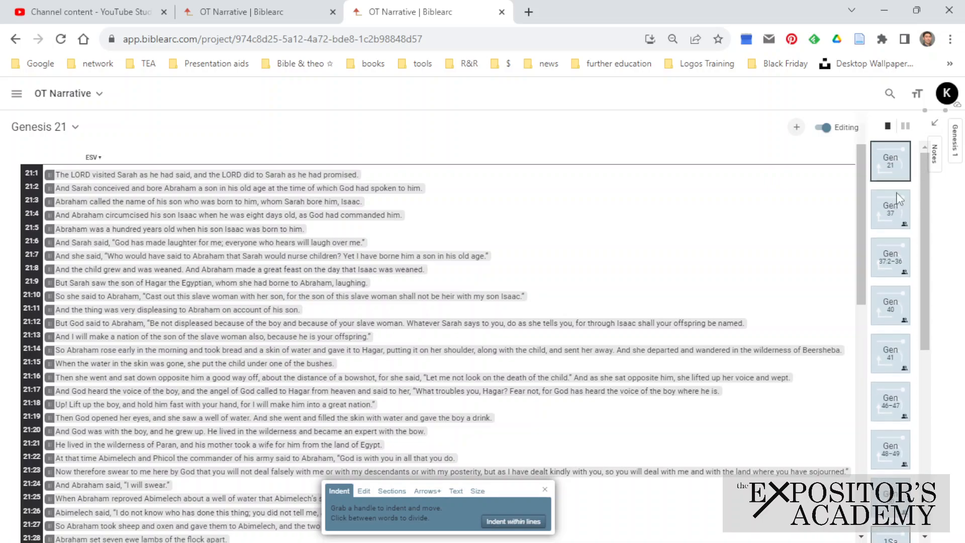
scroll(897, 200, down, 1)
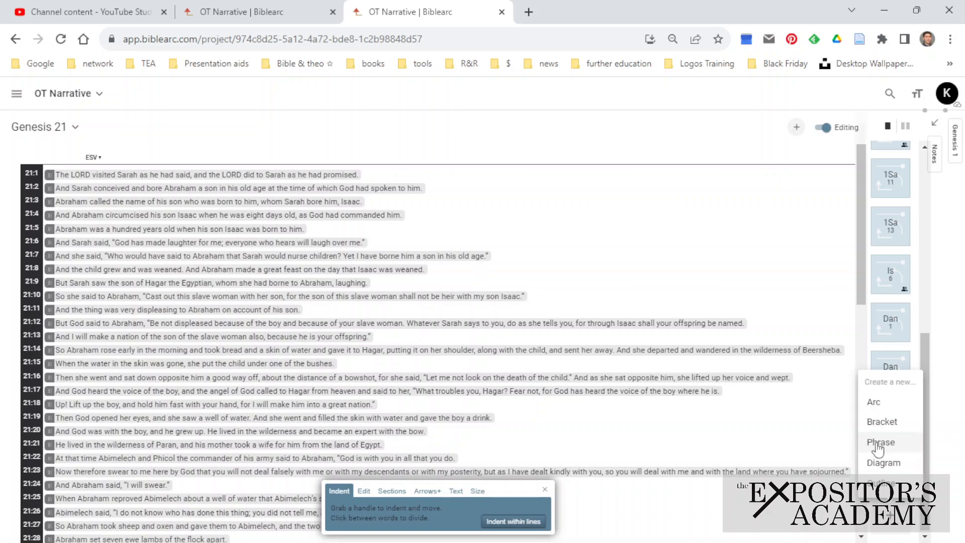
click(879, 444)
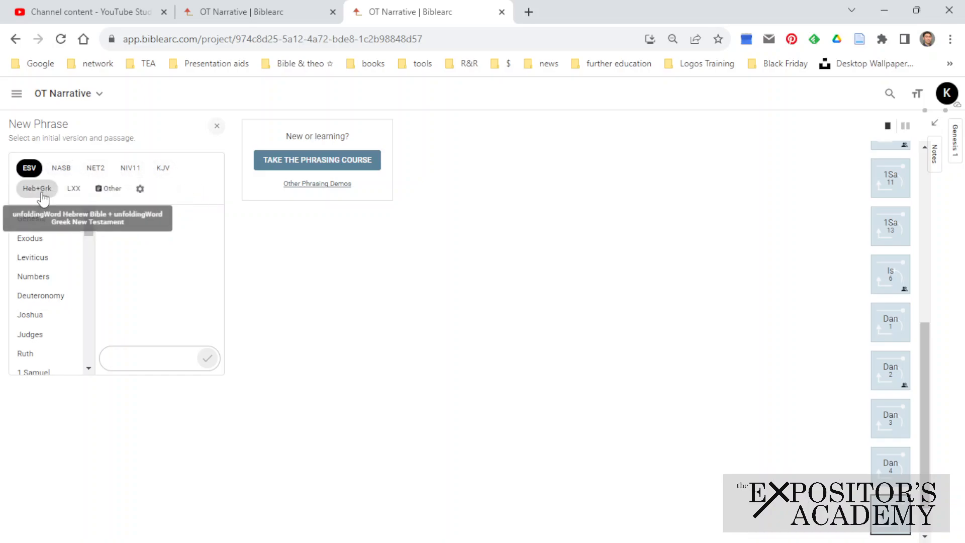
- Examine the Bible version settings, including the order of the chosen versions and the list of versions available to add
click(140, 189)
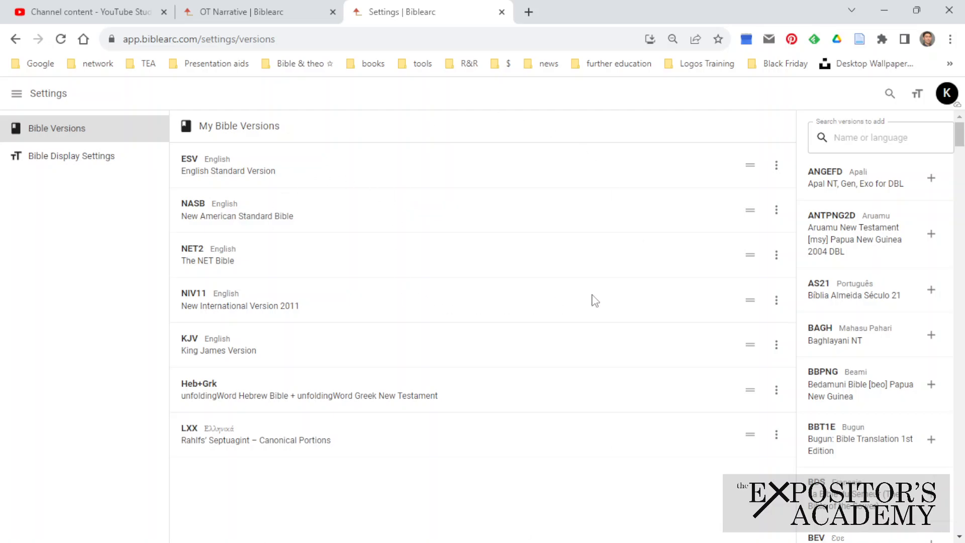
mouse_move(750, 166)
mouse_down()
mouse_move(759, 450)
mouse_move(745, 329)
mouse_move(748, 162)
mouse_move(748, 170)
mouse_up()
click(852, 146)
scroll(885, 250, down, 10)
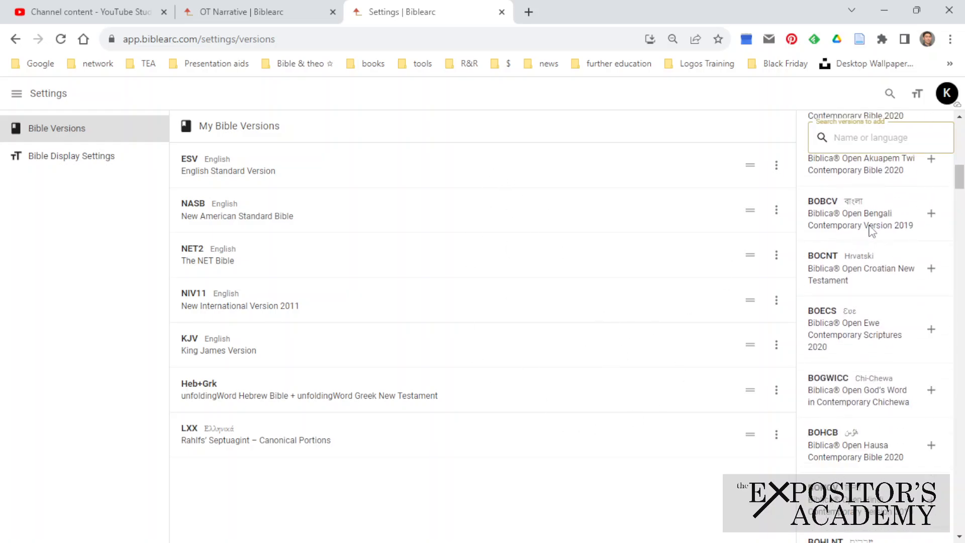
scroll(872, 230, down, 10)
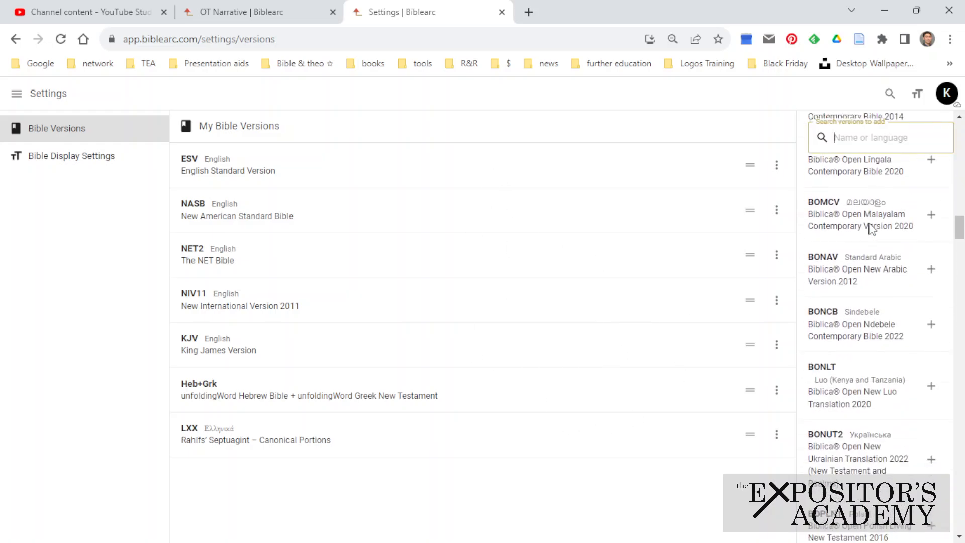
scroll(871, 228, down, 3)
scroll(870, 206, up, 20)
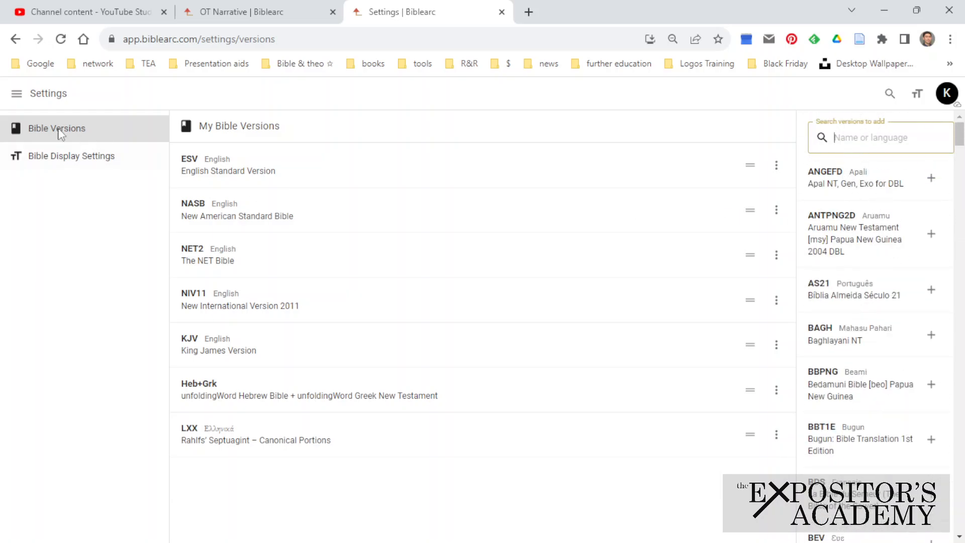
click(14, 39)
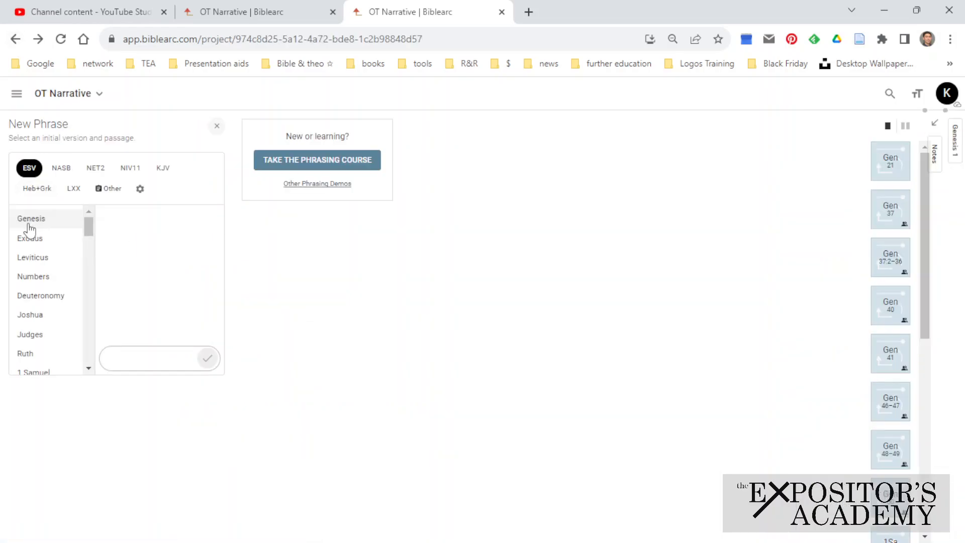
- Choose Genesis for the new phrase and select verses 12:6–15 as the passage
click(33, 221)
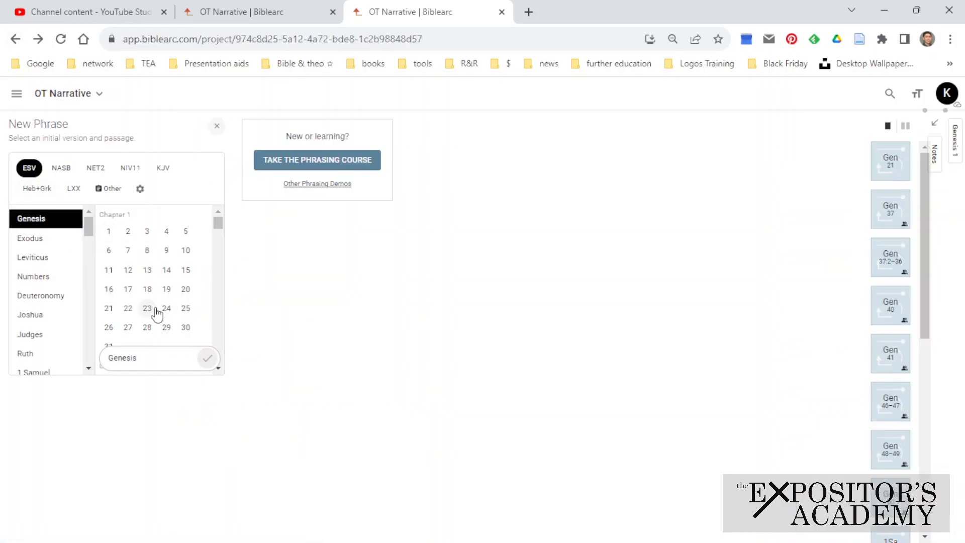
scroll(157, 304, down, 10)
scroll(158, 304, down, 15)
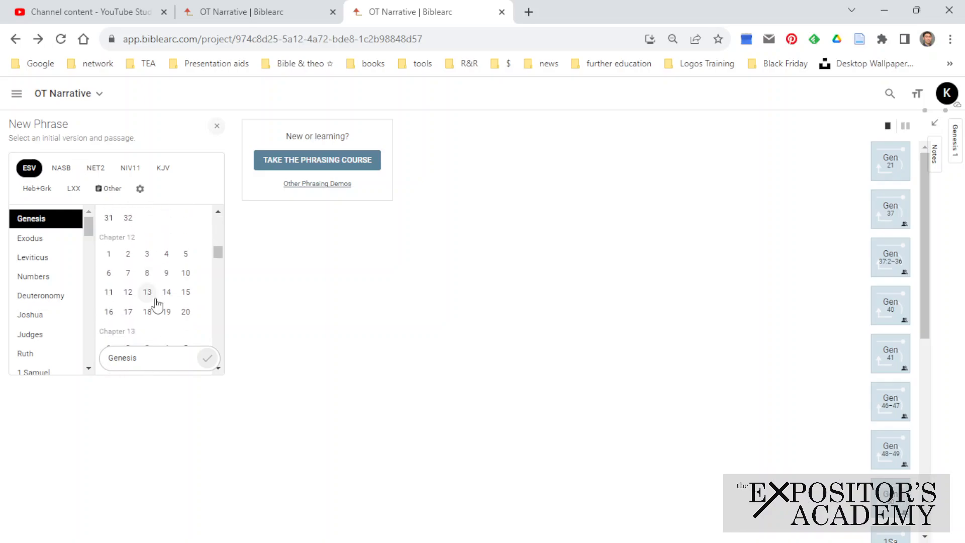
click(107, 279)
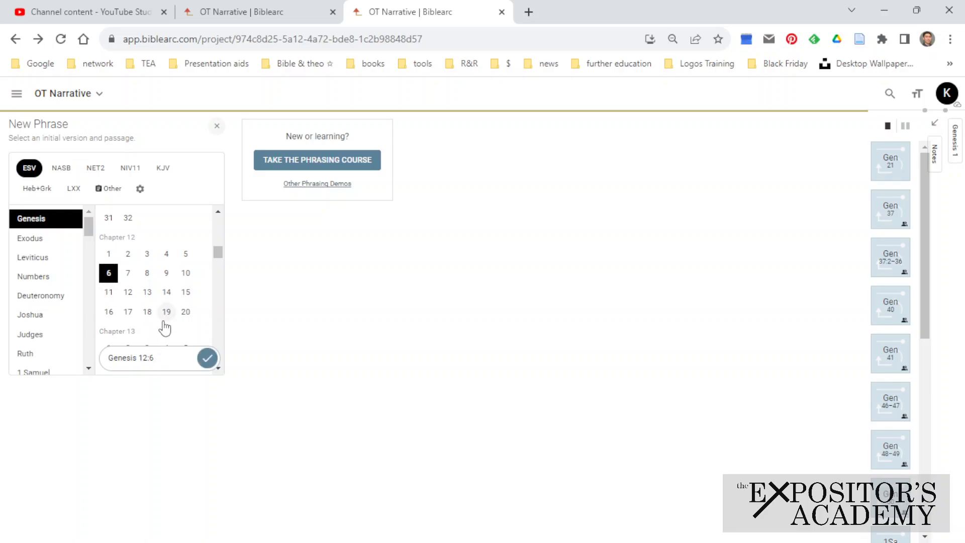
click(185, 292)
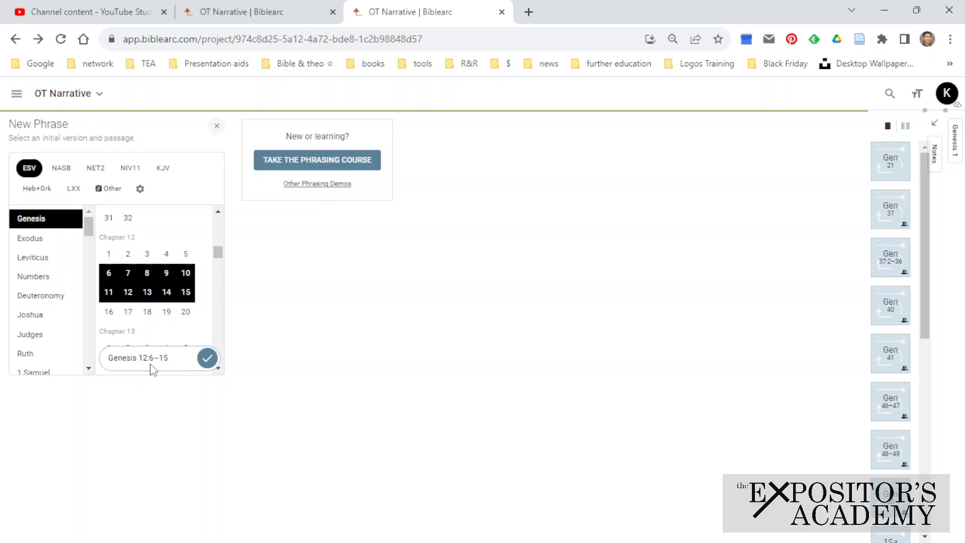
- Change the passage selection to span several chapters, from Genesis 12:6 to 14:10
click(108, 273)
scroll(164, 304, down, 2)
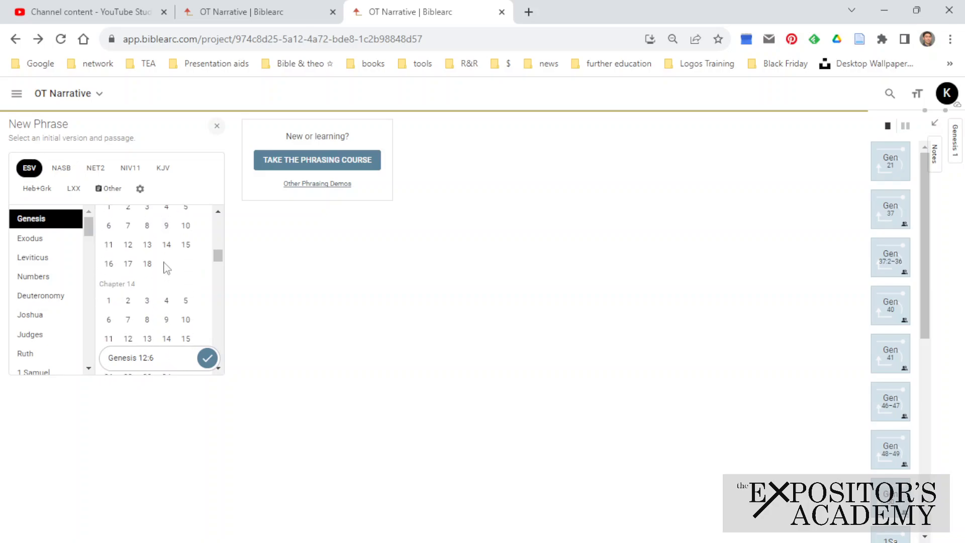
scroll(167, 267, up, 2)
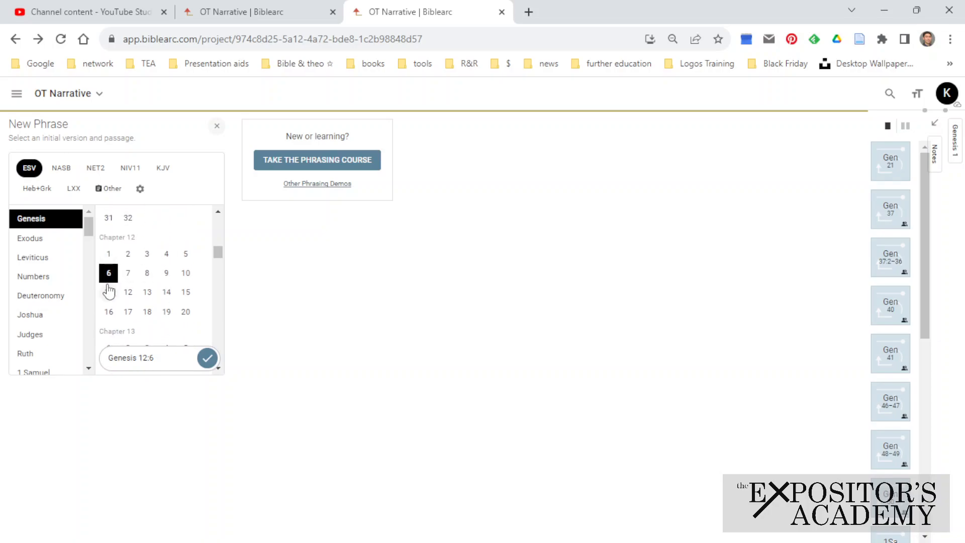
scroll(118, 283, down, 3)
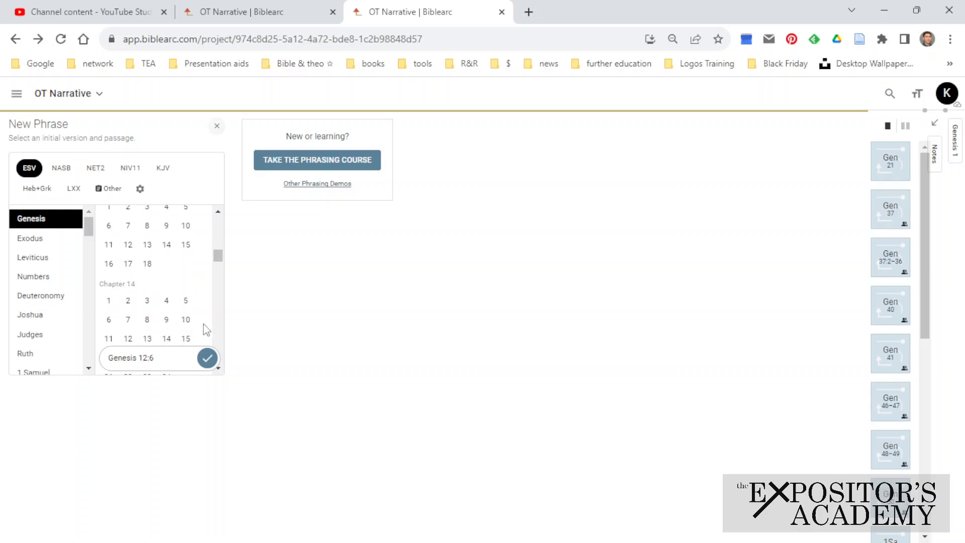
click(186, 321)
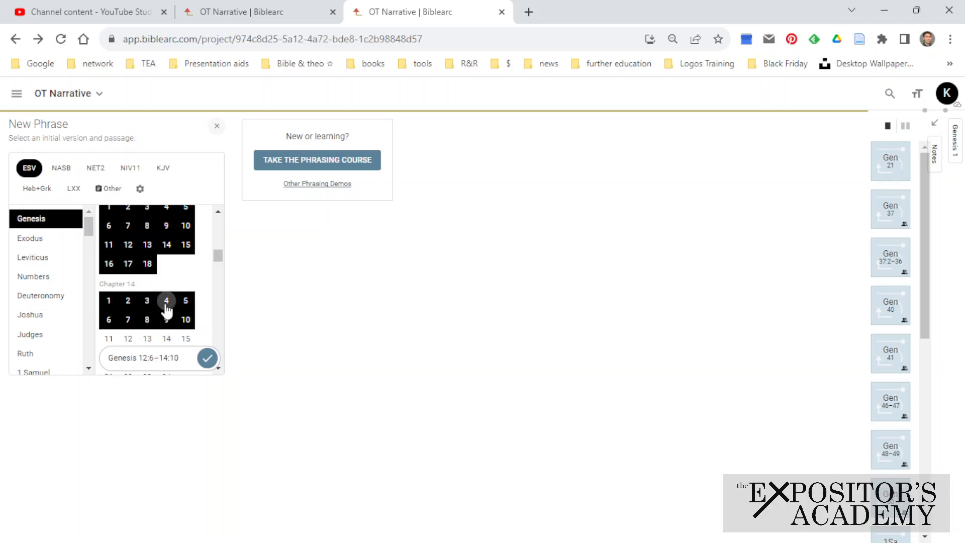
- Select all of Genesis chapter 12 as the passage, and switch the selection to the whole of chapter 13
scroll(168, 308, down, 3)
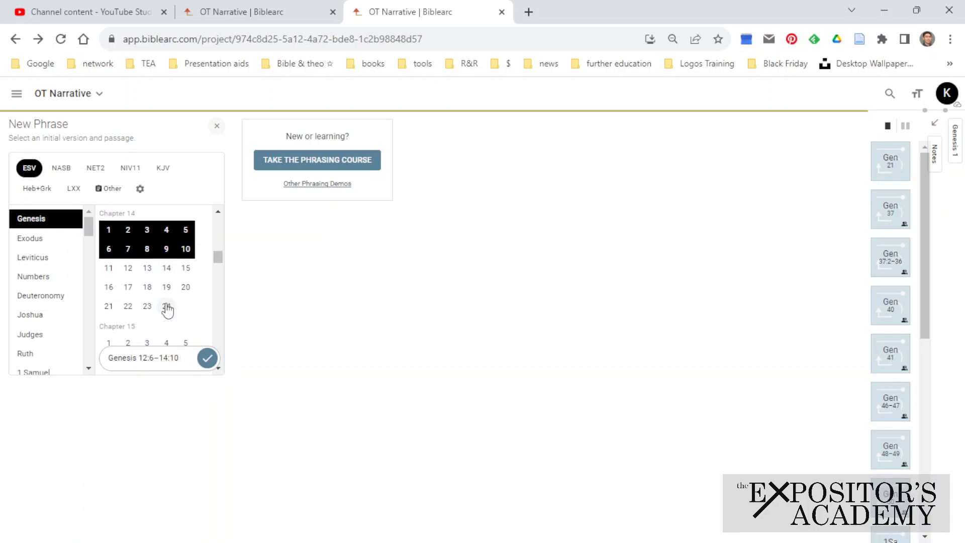
scroll(168, 308, up, 5)
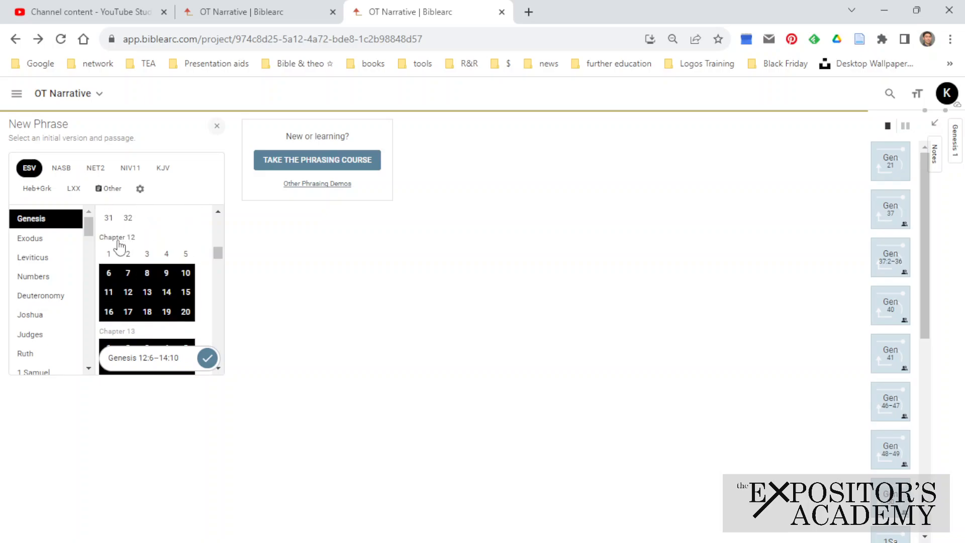
click(118, 241)
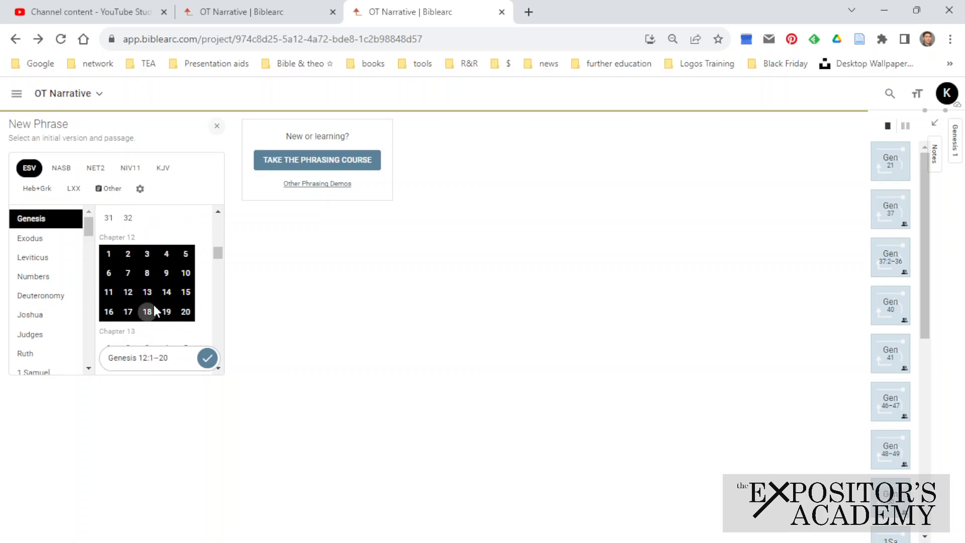
click(125, 332)
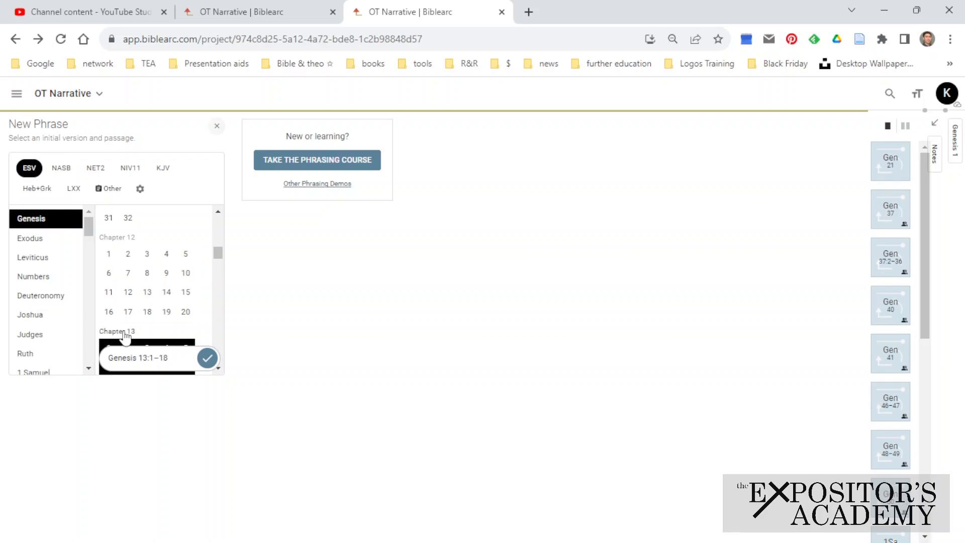
- Select three full chapters as the passage, from Genesis 12:1 to 14:24
click(109, 255)
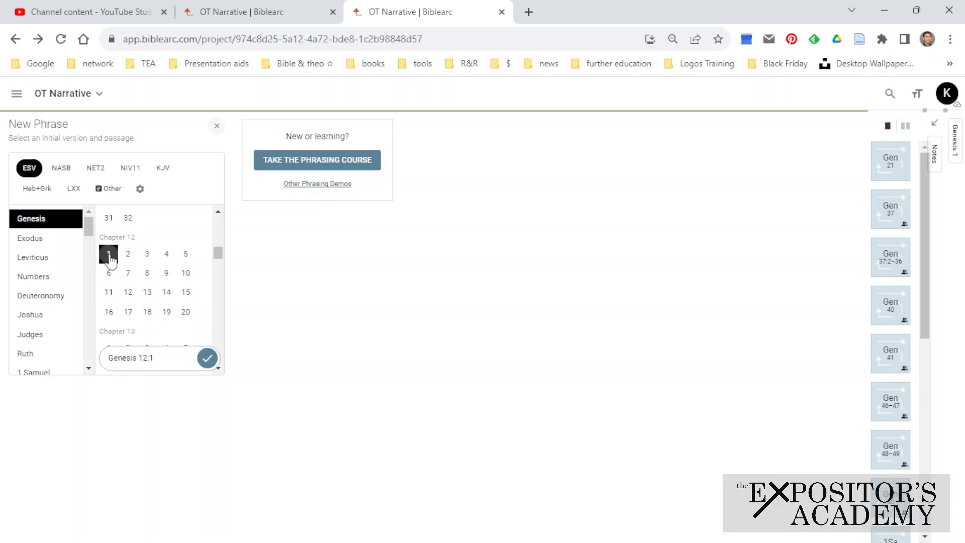
scroll(109, 268, down, 4)
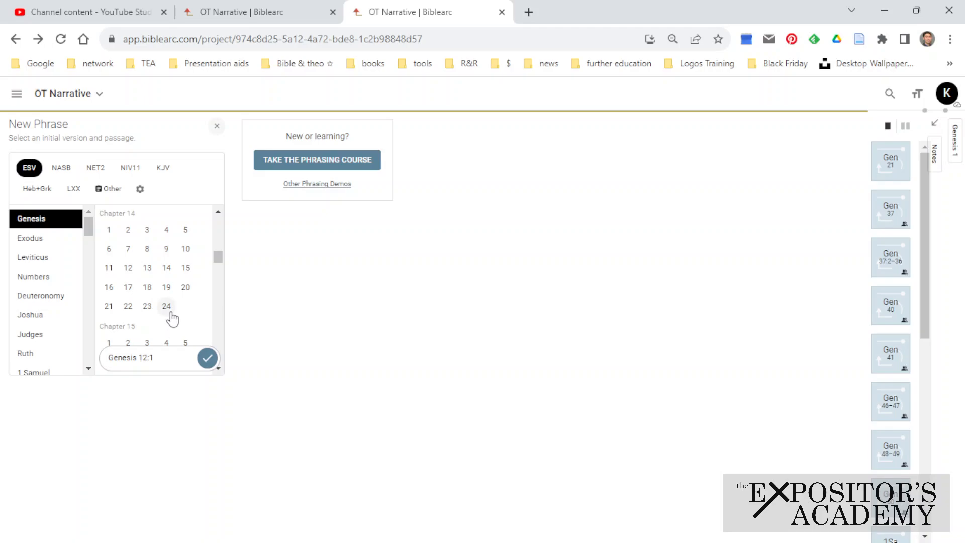
click(168, 308)
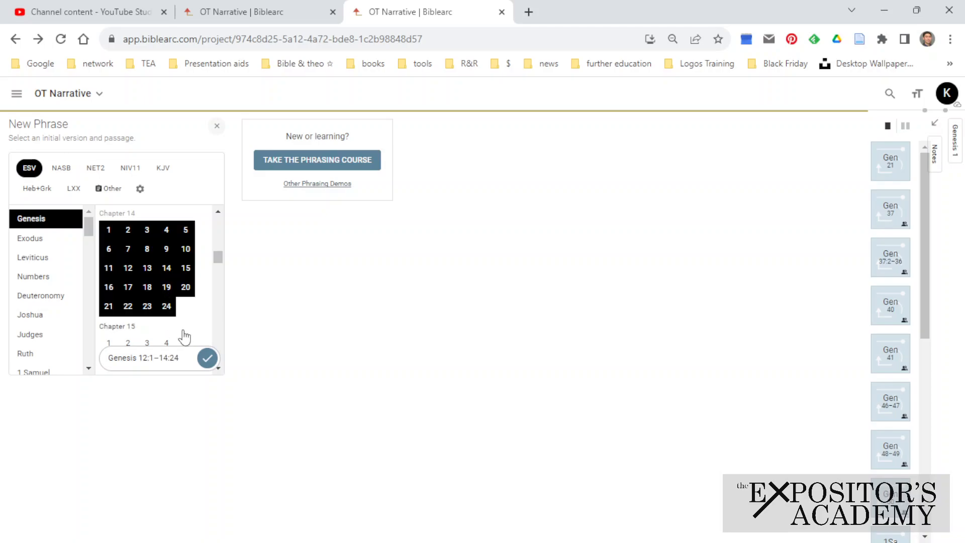
- Try to select Genesis 12:1–15:3 as the passage and check whether that range is allowed
scroll(173, 336, up, 5)
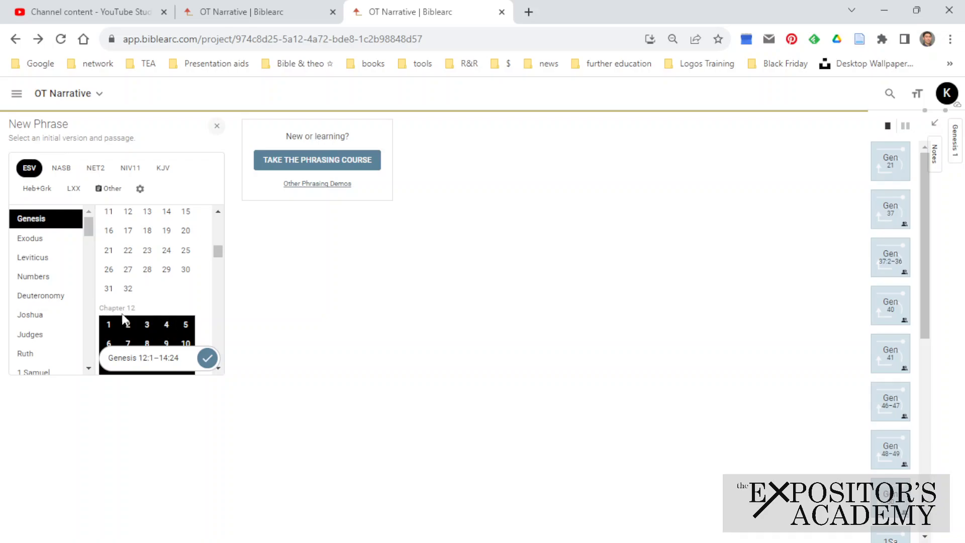
click(105, 324)
scroll(180, 301, down, 10)
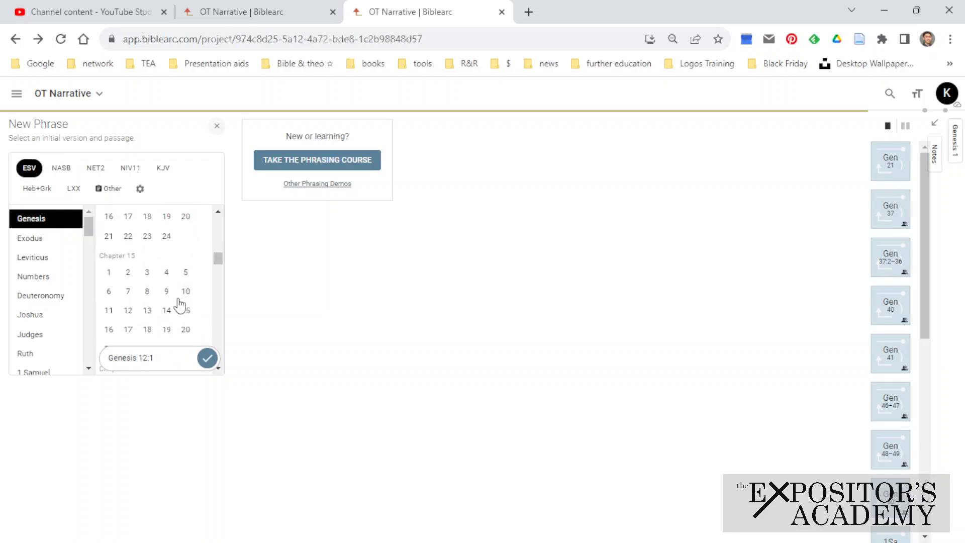
scroll(181, 304, up, 2)
click(147, 272)
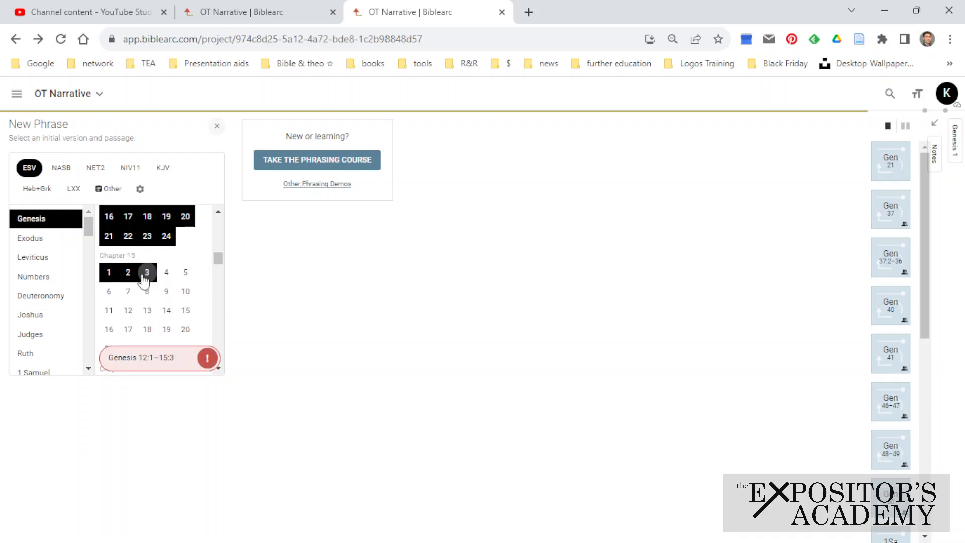
mouse_move(208, 358)
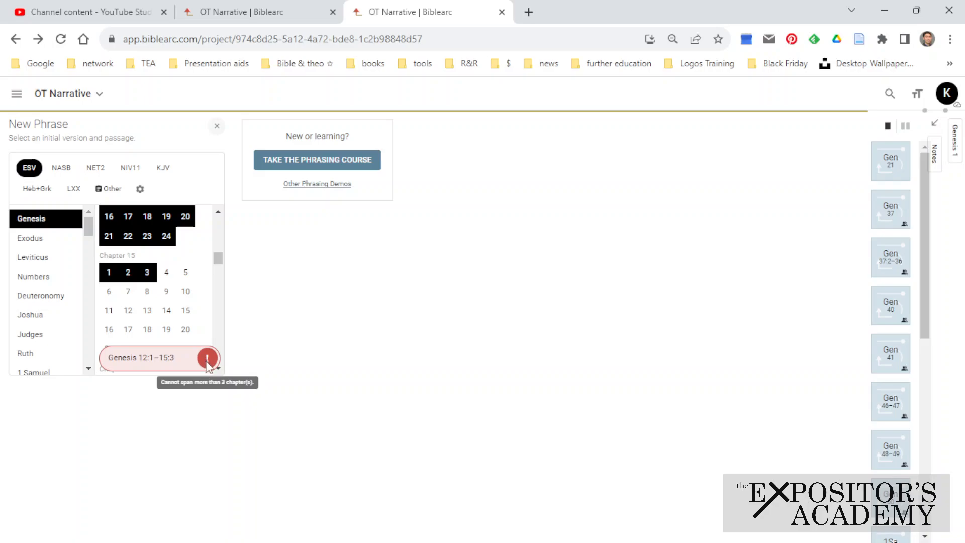
- Set the passage to the whole of Genesis chapter 12, verses 1–20
scroll(168, 302, up, 5)
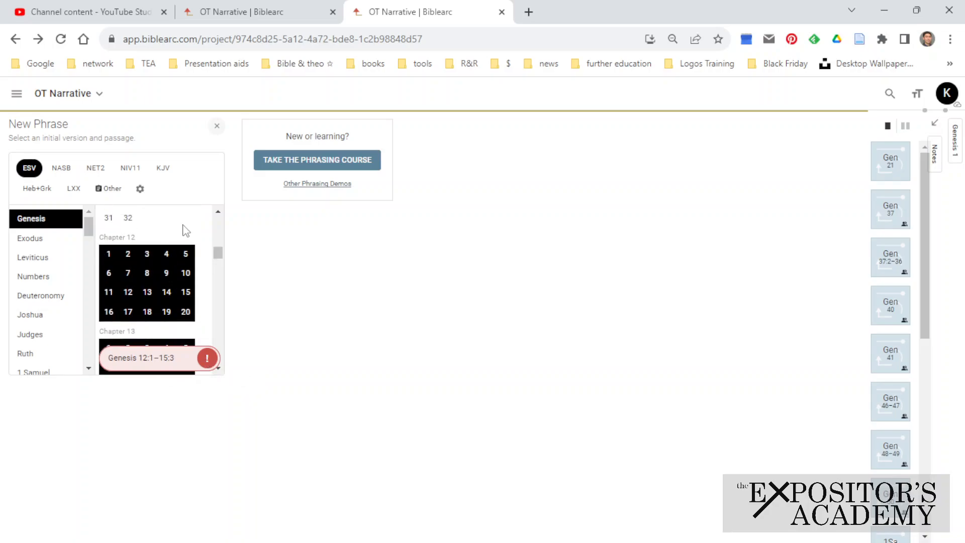
click(128, 239)
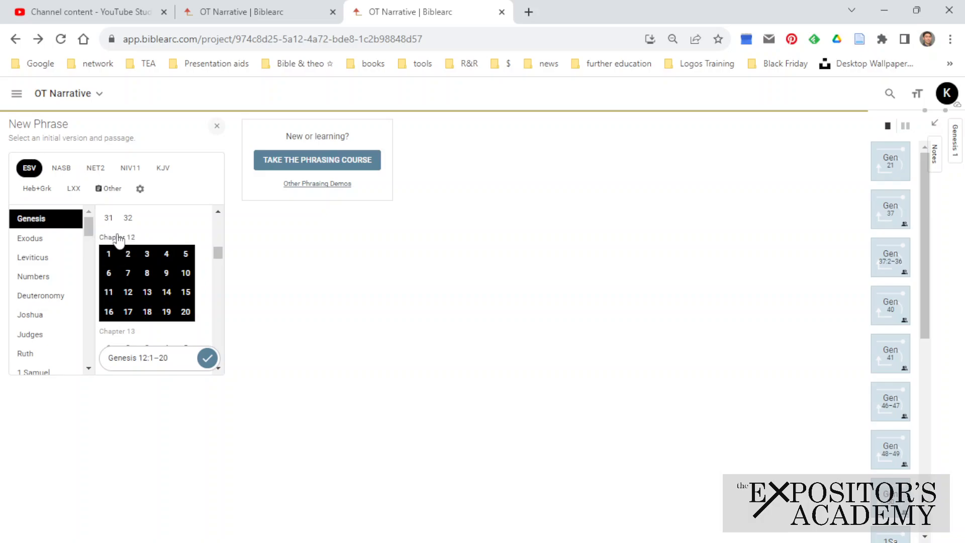
scroll(105, 252, down, 1)
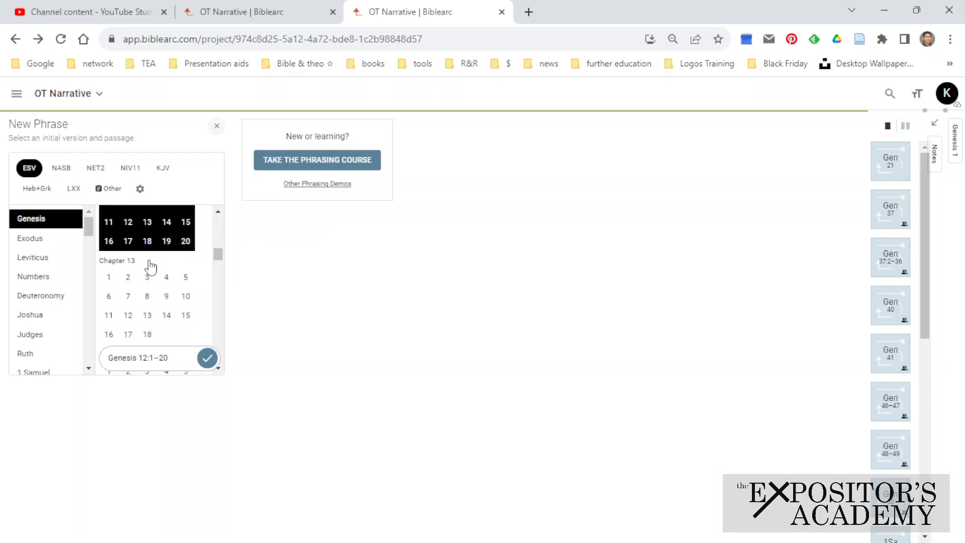
- Create the Phrase module from the whole of Genesis 13:1–18 in ESV and turn off its two-column view
click(121, 265)
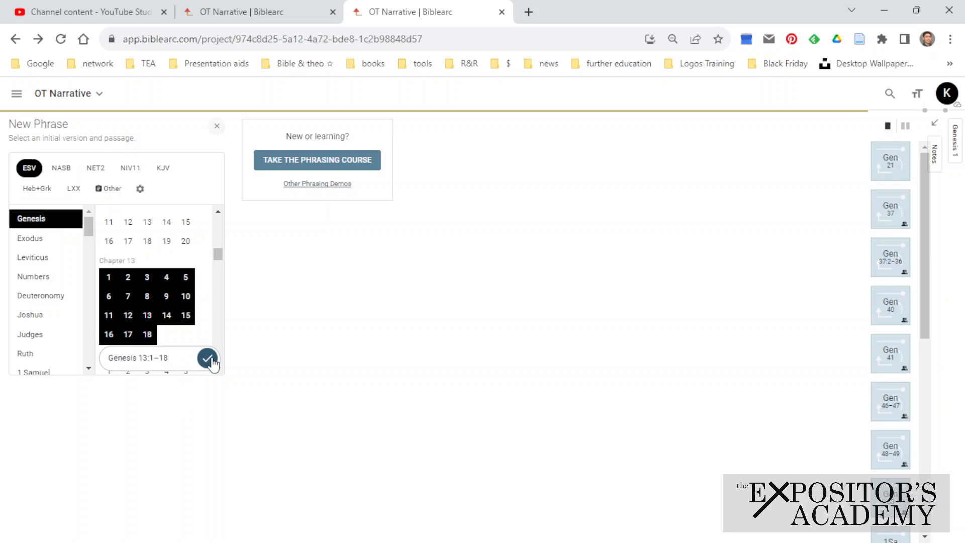
click(208, 359)
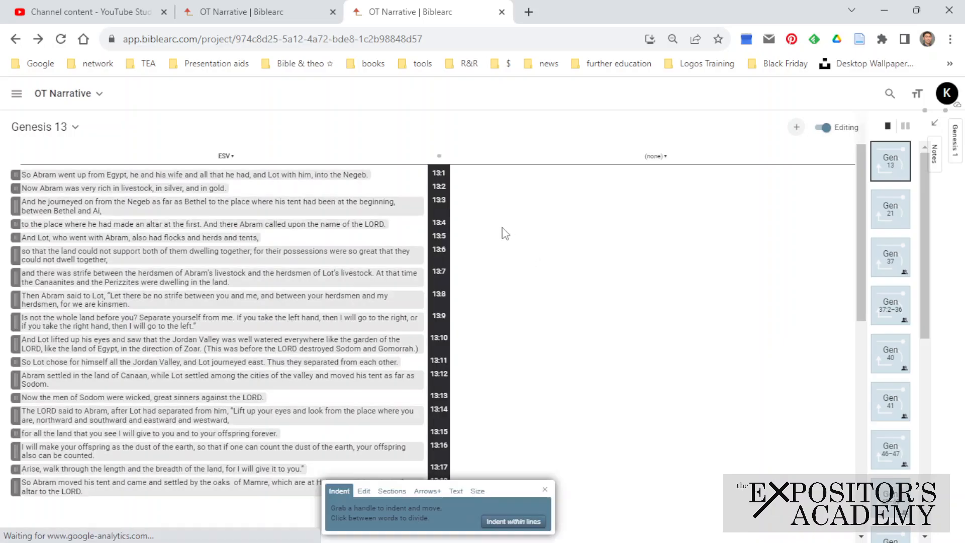
click(75, 129)
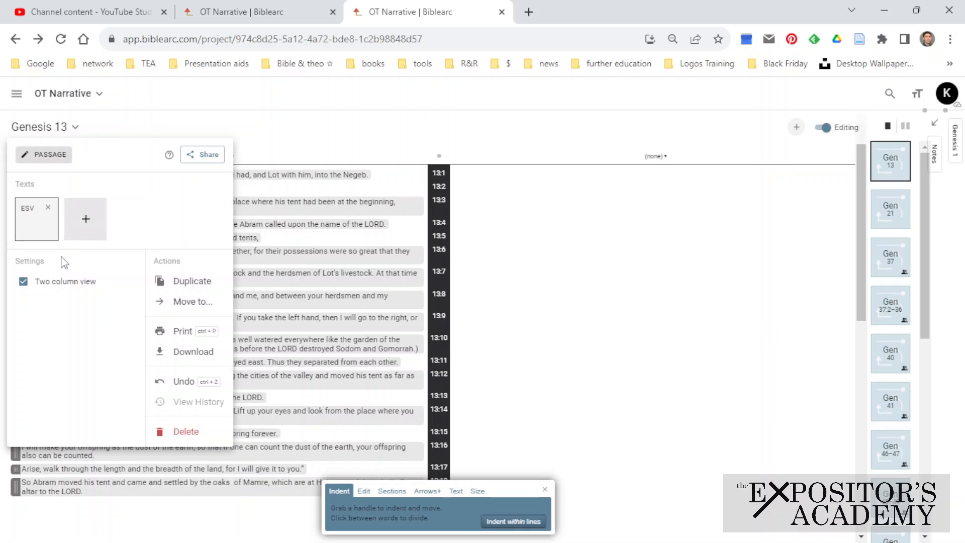
click(23, 282)
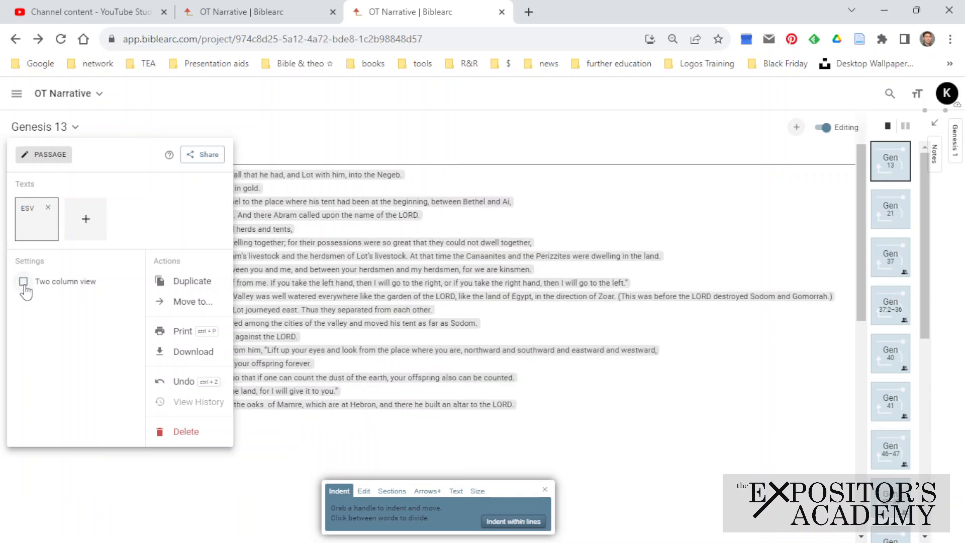
click(331, 129)
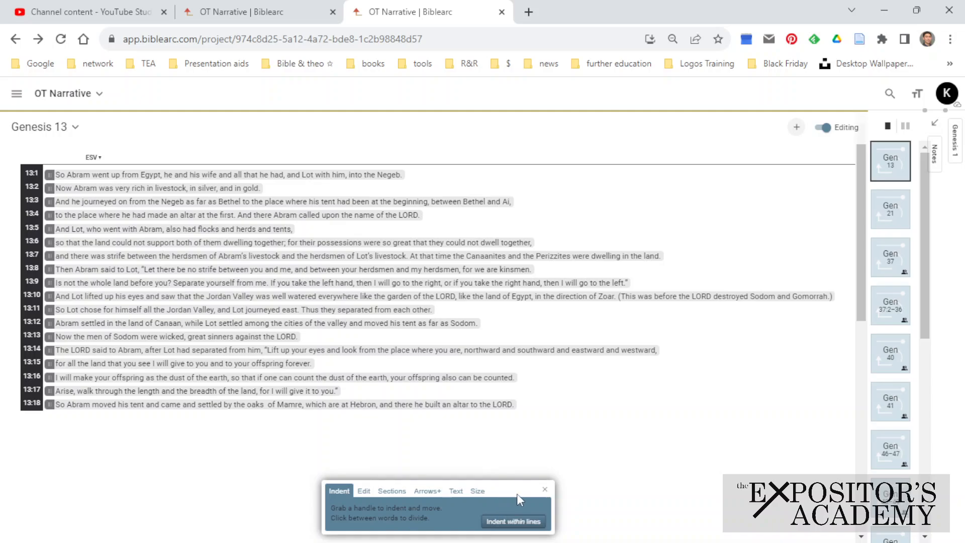
- Switch editing mode off for the Genesis 13 phrase and switch it back on
click(546, 489)
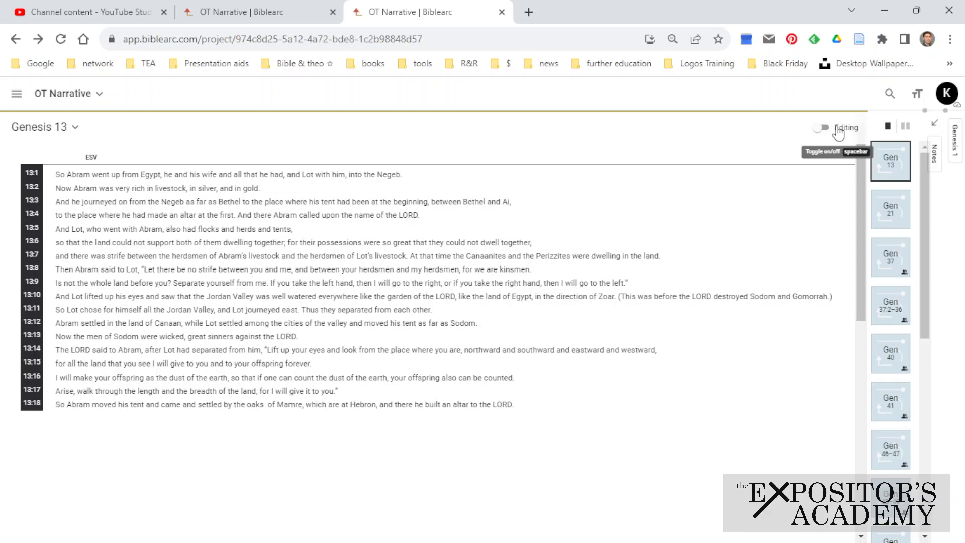
click(837, 129)
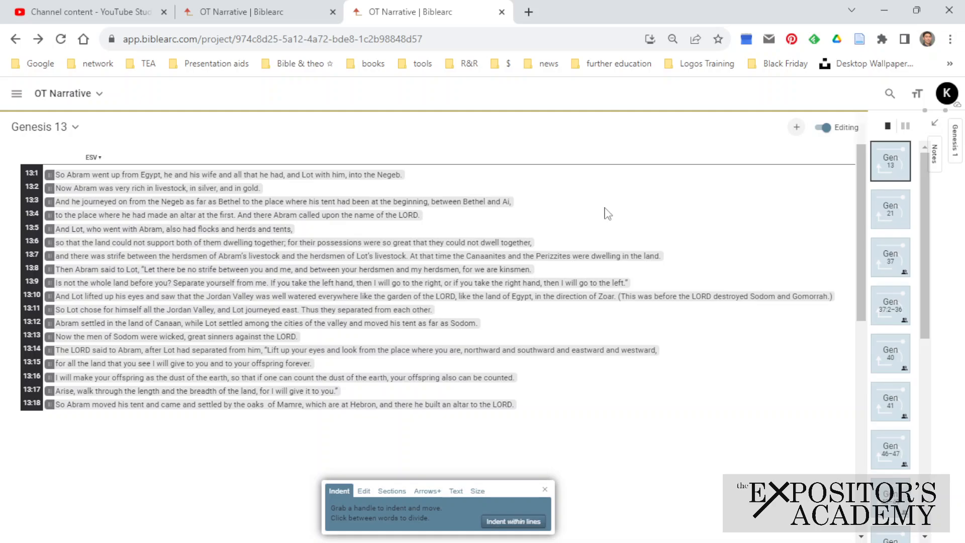
key(Escape)
key(Escape)
key(Escape)
key(Escape)
- Review the Edit, Sections and Arrows+ editing tools, and return to the Indent tools
click(368, 495)
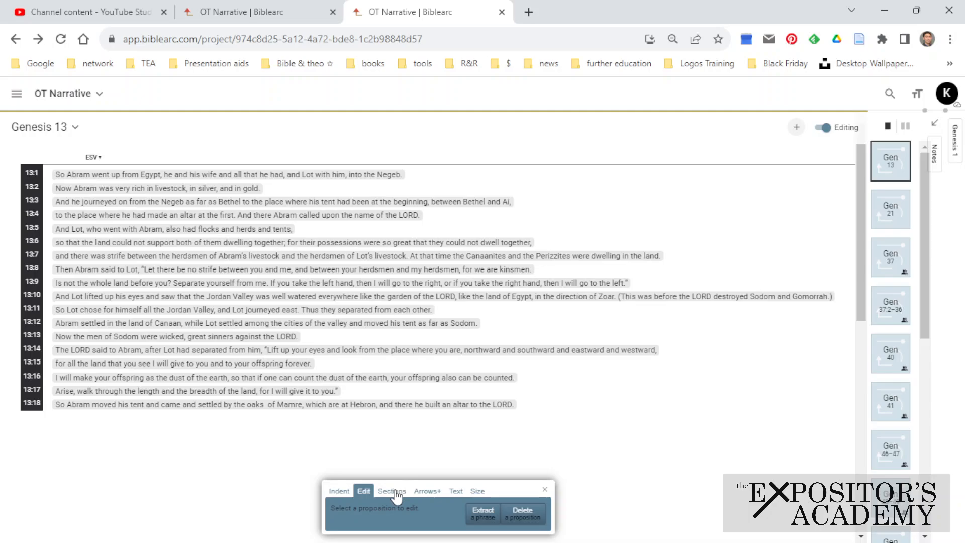
click(392, 491)
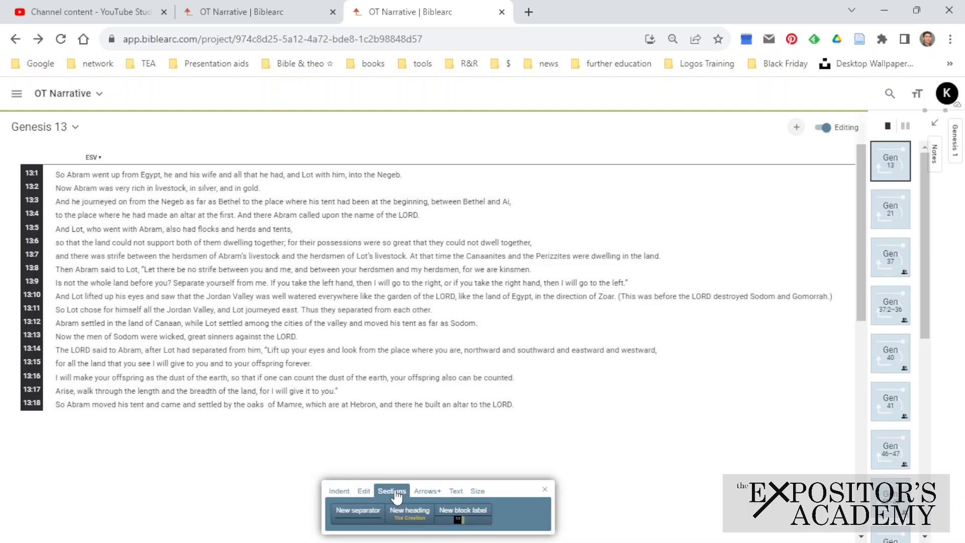
click(427, 494)
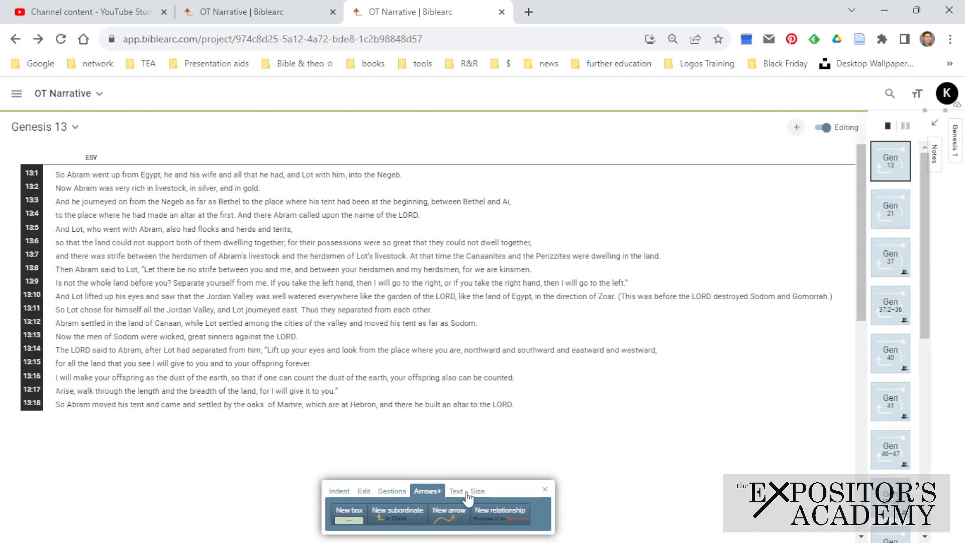
click(339, 491)
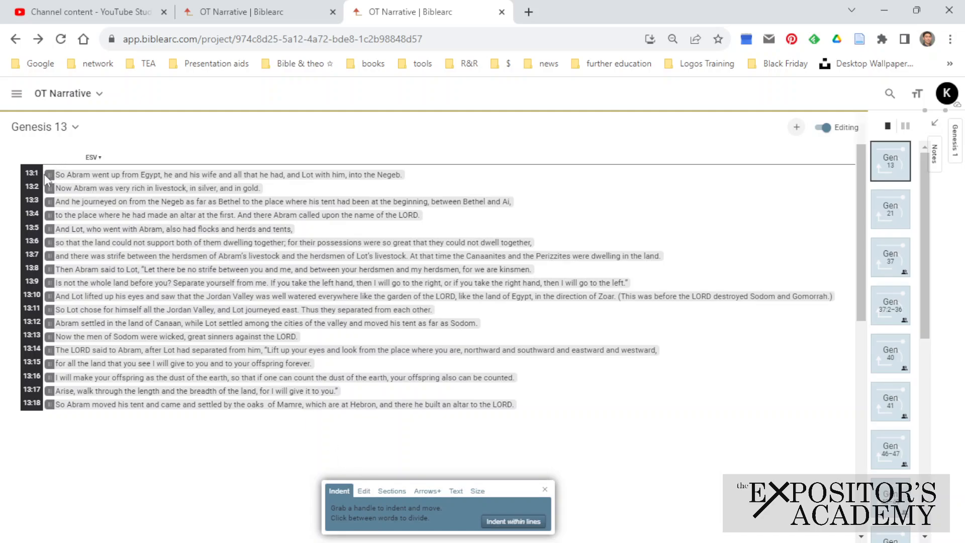
- Divide verse 13:3 into three lines, breaking it before "to the place" and before "between Bethel and Ai"
drag(50, 175, 54, 153)
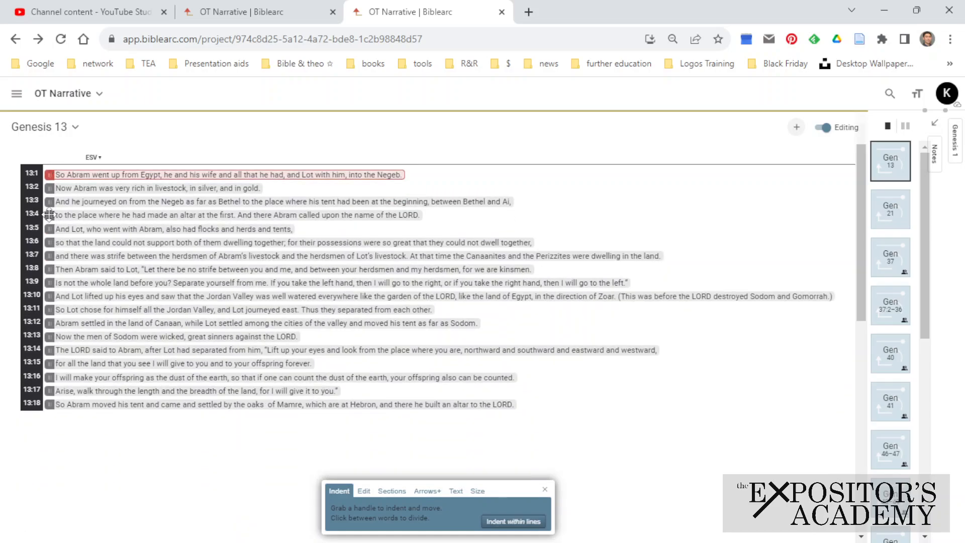
mouse_move(50, 215)
mouse_down()
mouse_move(53, 295)
mouse_move(54, 215)
mouse_up()
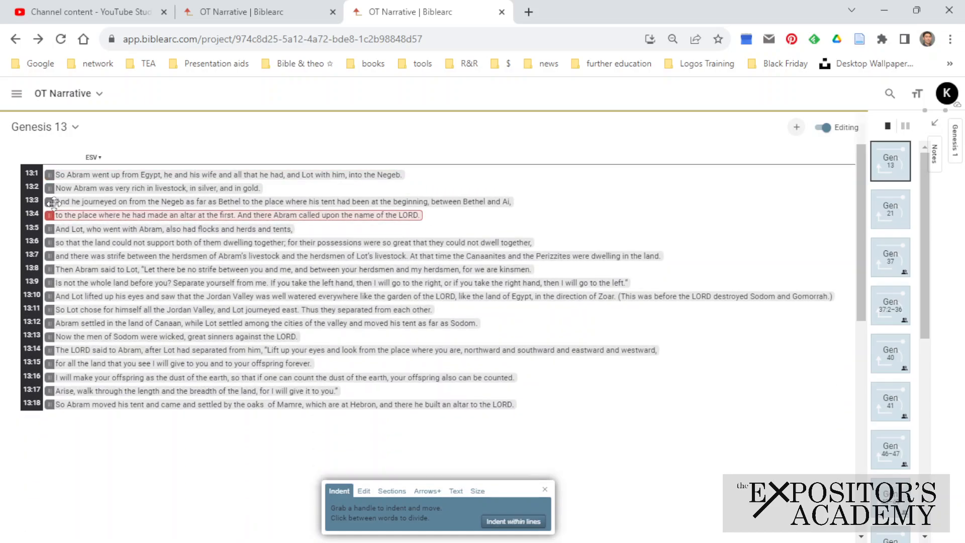
click(246, 204)
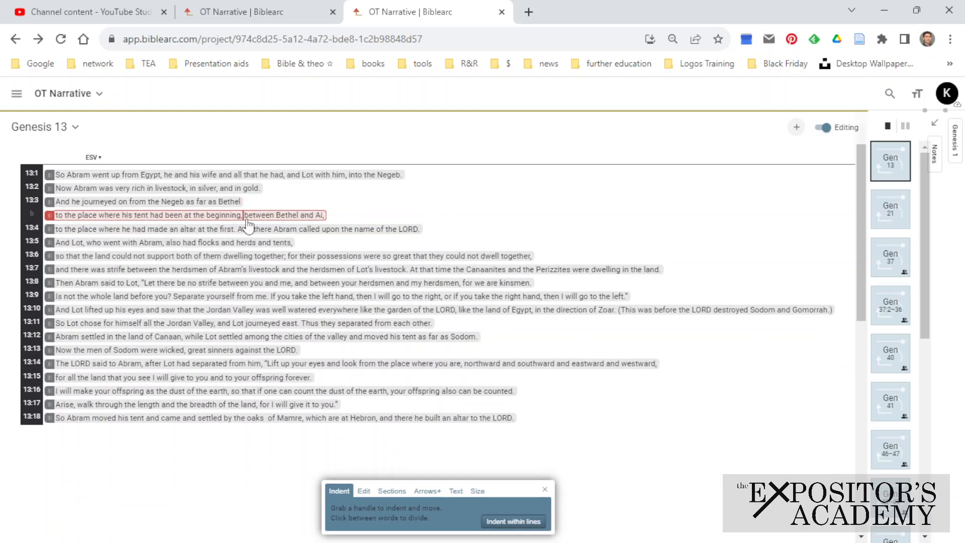
click(246, 221)
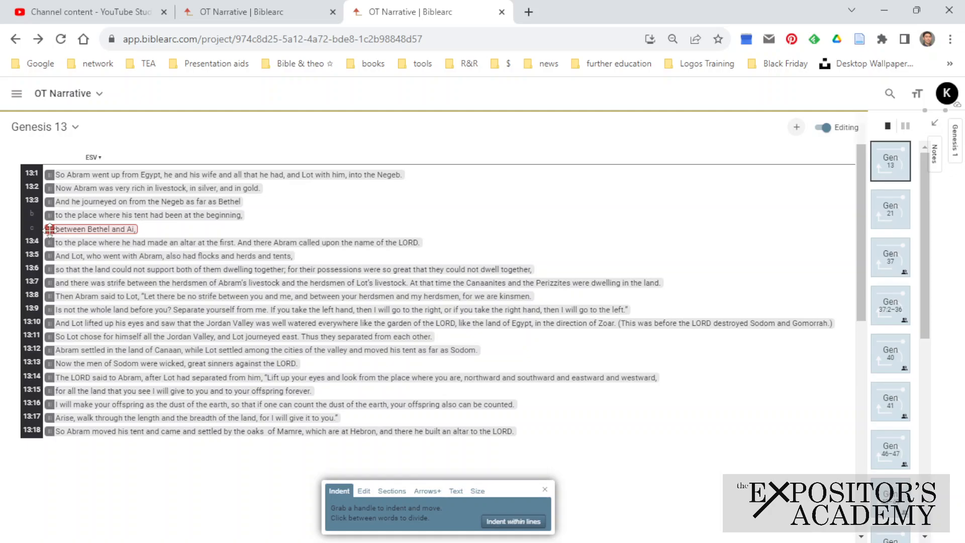
- Merge the divided parts of verse 13:3 back into one line and remove the two empty lines beneath it
mouse_move(50, 229)
mouse_down()
mouse_move(52, 215)
mouse_move(80, 199)
mouse_up()
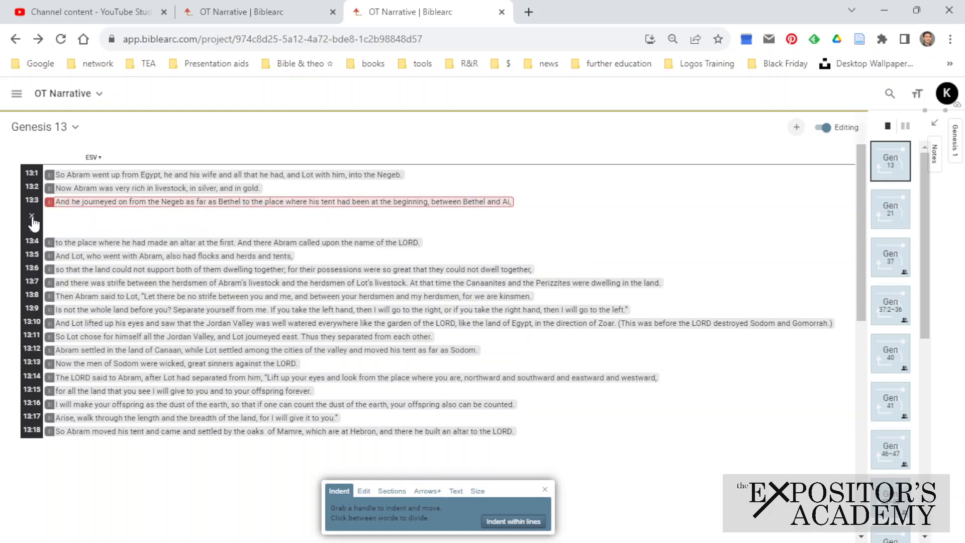
click(32, 217)
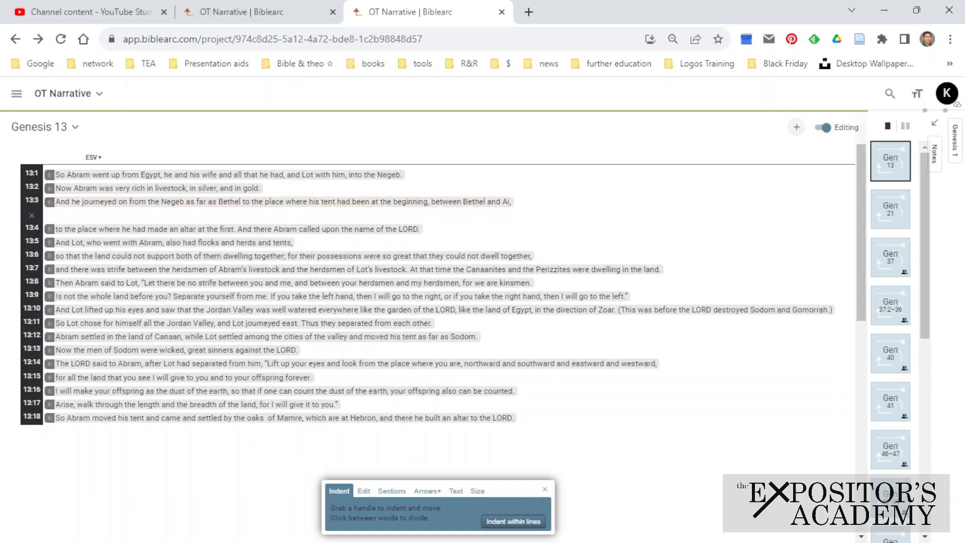
click(32, 217)
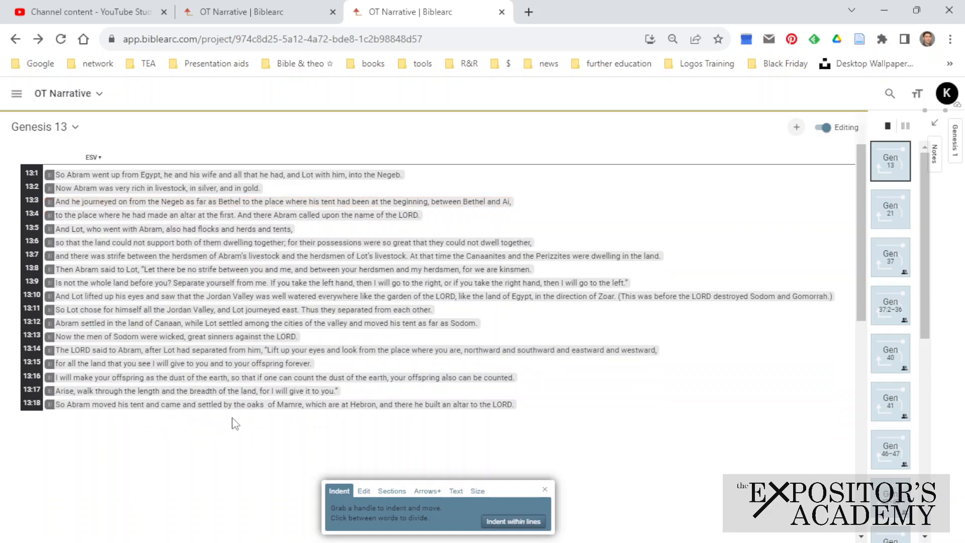
- Select all lines from verse 13:1 to 13:18 and try moving them together
click(53, 177)
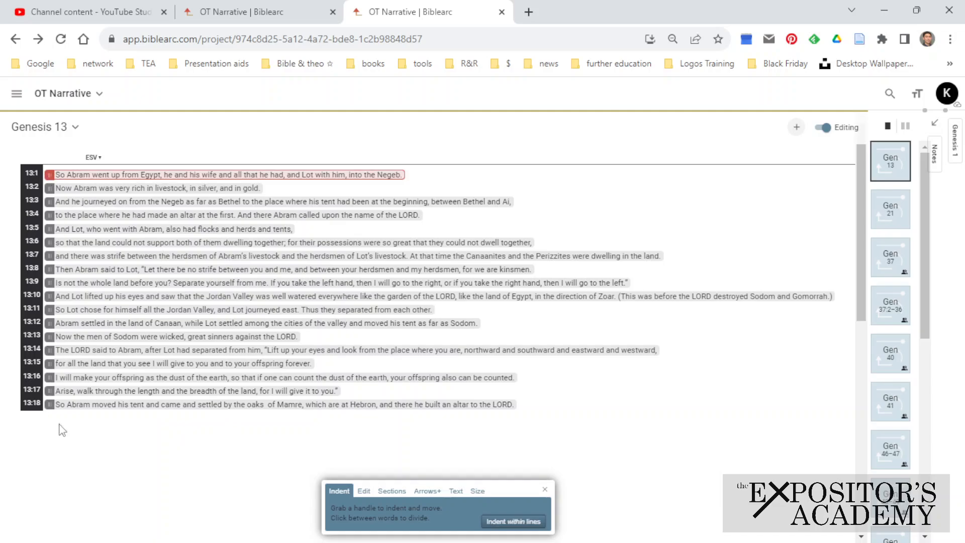
shift+click(49, 404)
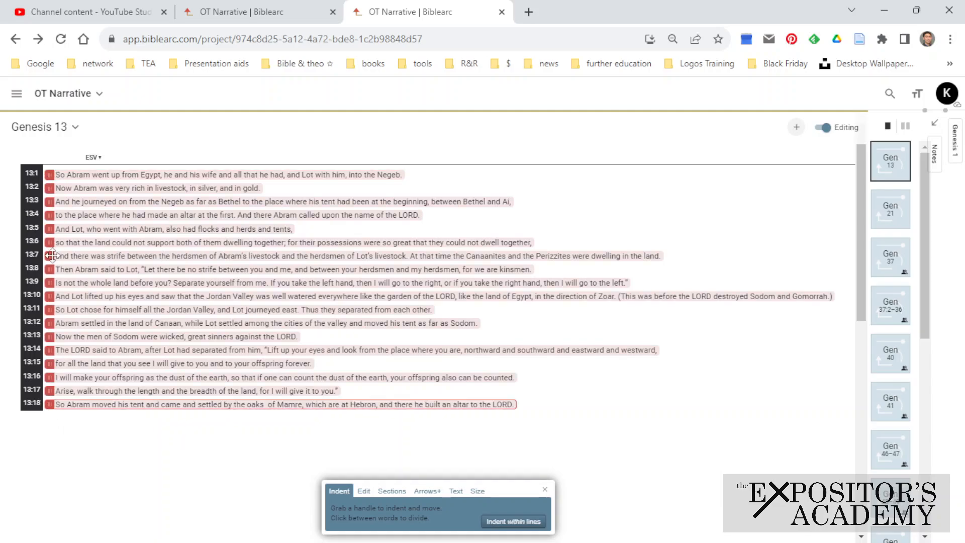
mouse_move(50, 255)
mouse_down()
mouse_move(199, 246)
mouse_move(185, 255)
mouse_move(39, 256)
mouse_up()
- Select verses 13:6 to 13:18, indent them slightly as a block, and move the block back to the margin
click(50, 242)
shift+click(48, 404)
drag(50, 402, 67, 402)
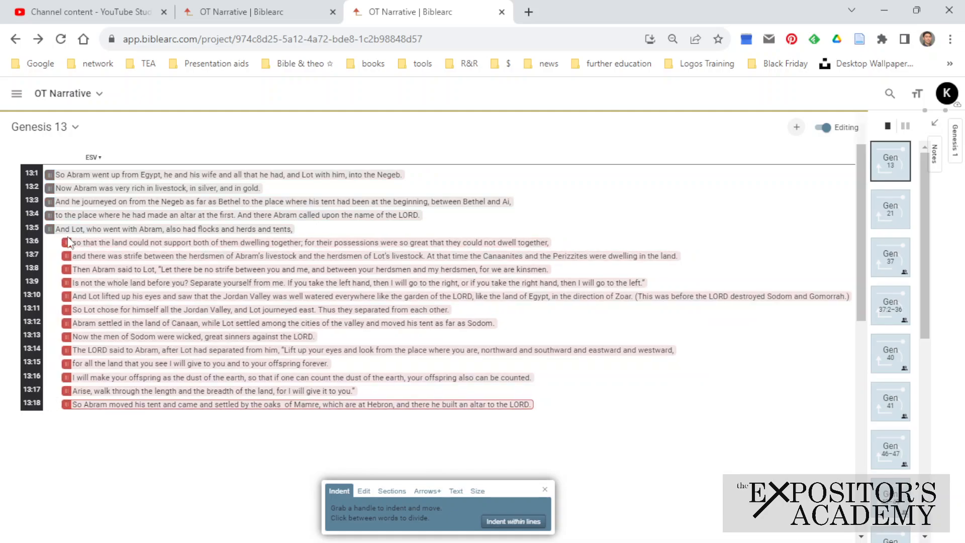
drag(66, 243, 49, 243)
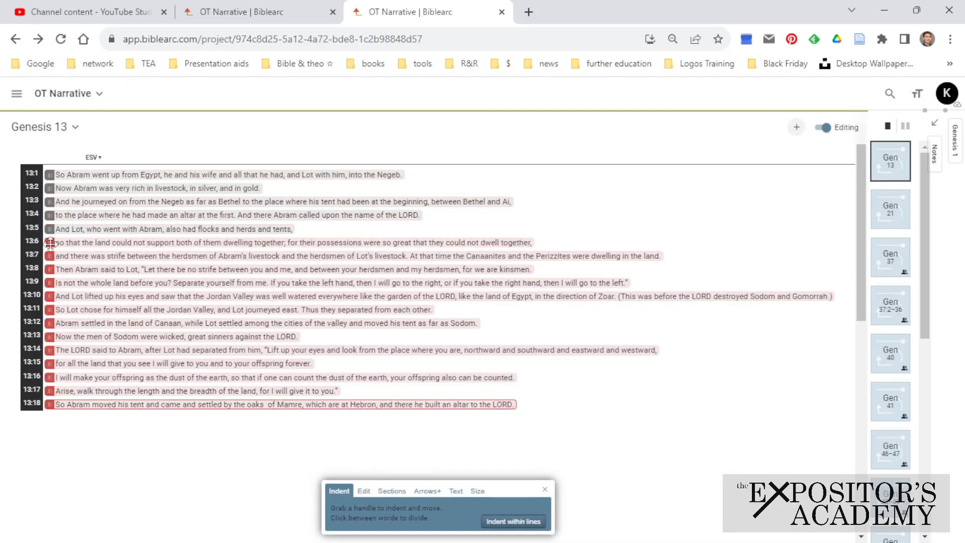
- Reselect the block from verse 13:18 up to 13:6 and indent it seven increments
click(58, 444)
click(51, 403)
shift+click(50, 243)
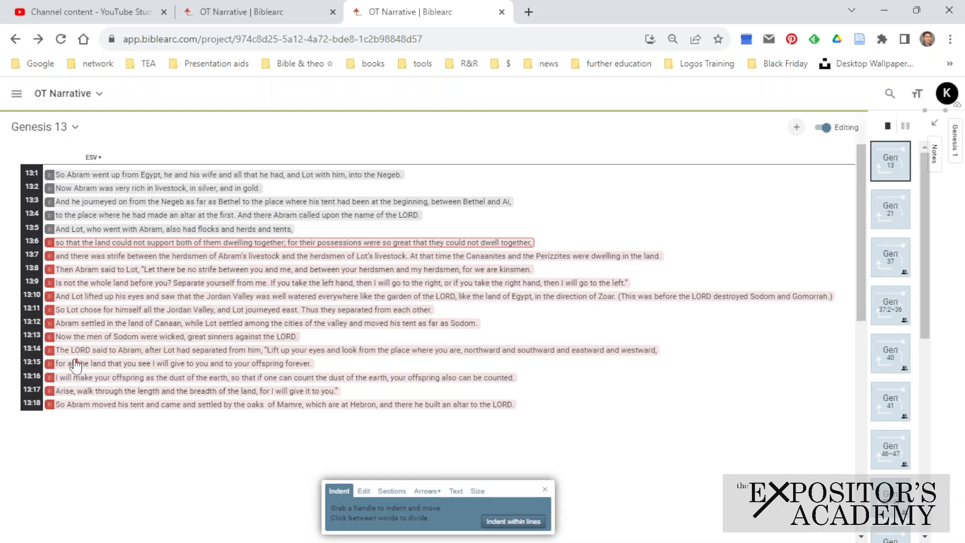
mouse_move(50, 269)
mouse_down()
mouse_move(80, 270)
mouse_move(55, 269)
mouse_up()
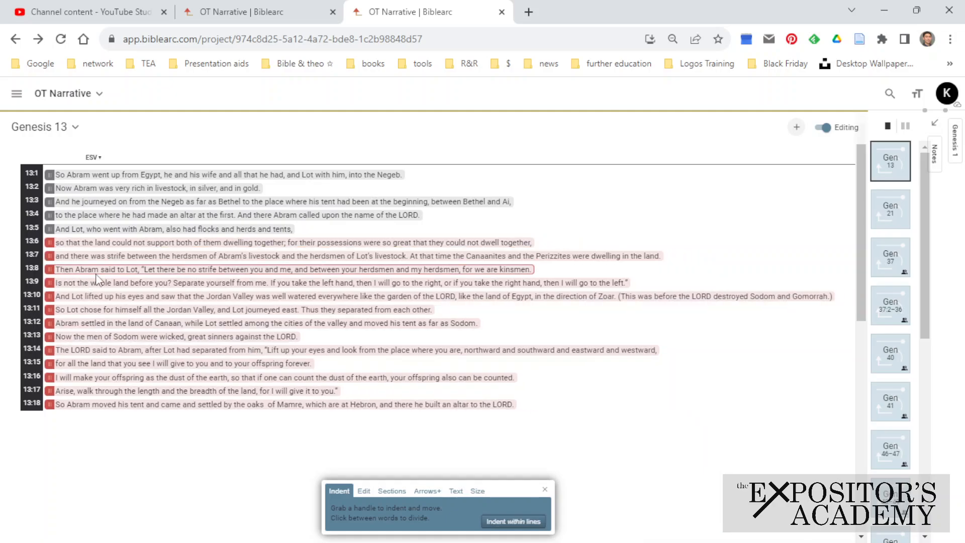
key(Right)
key(Right)
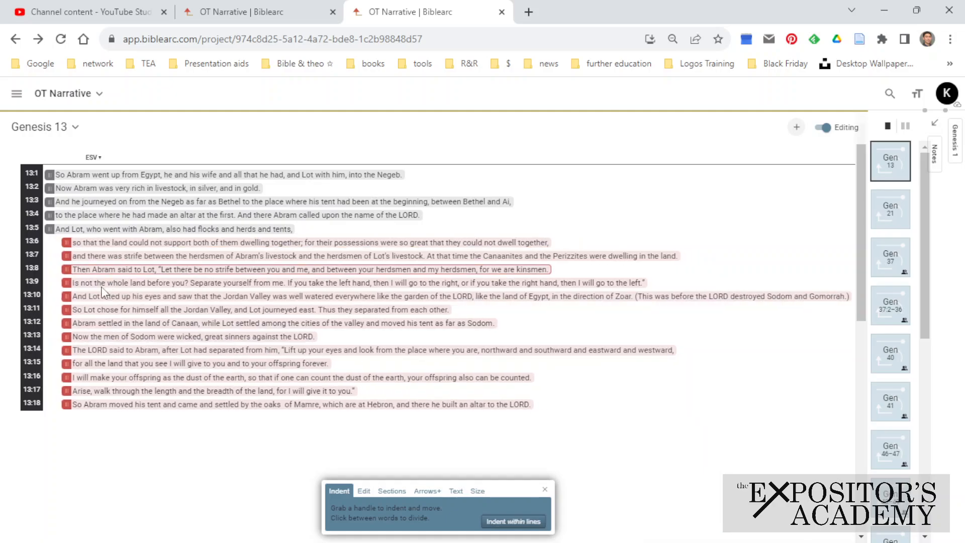
key(Right)
key(Right)
key(Right)
key(Right)
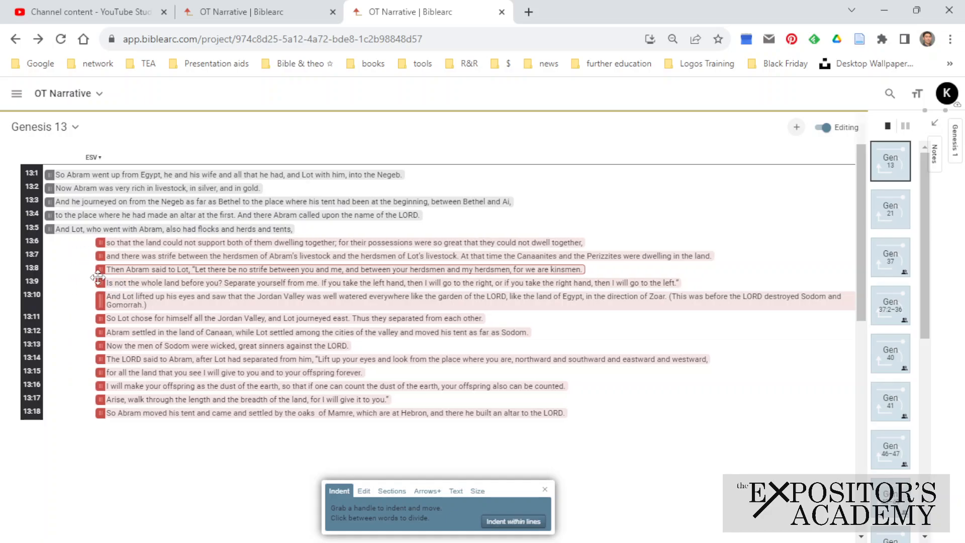
key(Right)
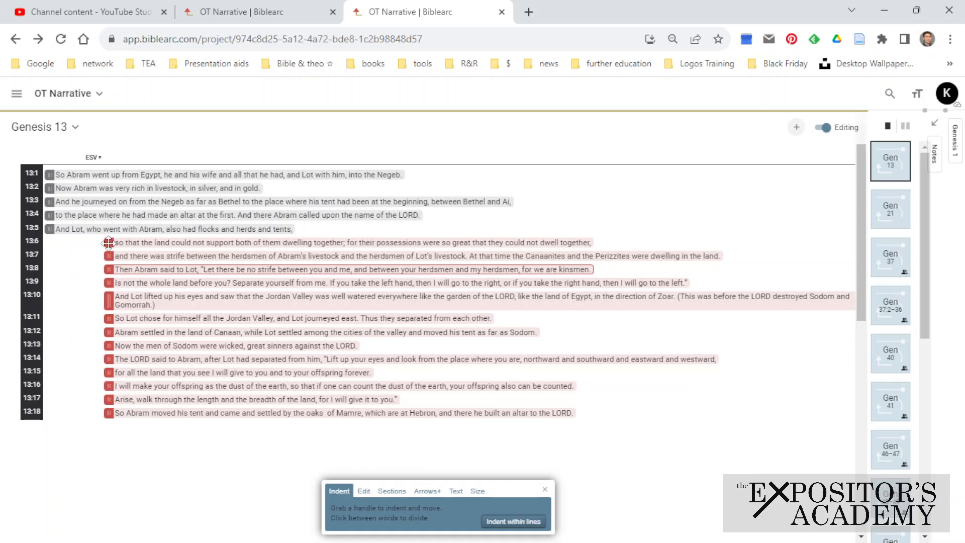
- Move the block of verses 13:6 to 13:18 seven increments back to the margin and deselect it
key(Left)
key(Left)
key(Left)
key(Left)
key(Left)
key(Left)
key(Left)
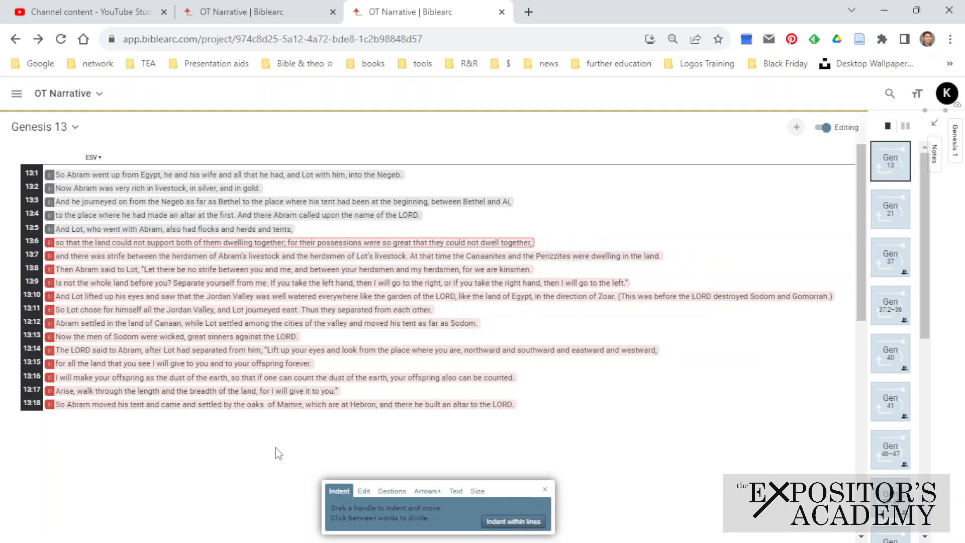
click(276, 448)
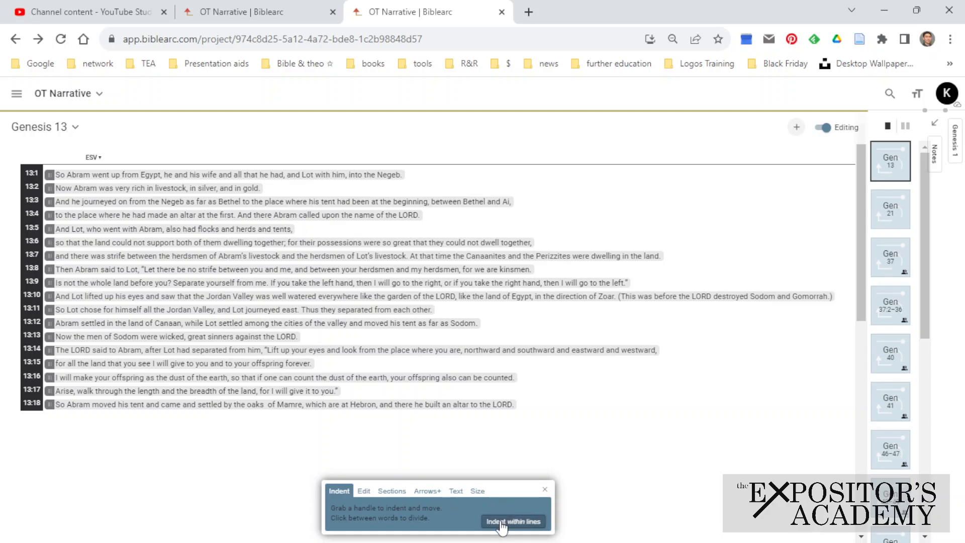
- Add an indent within verse 13:5 before "also had flocks", widening the gap after "Abram,"
click(500, 522)
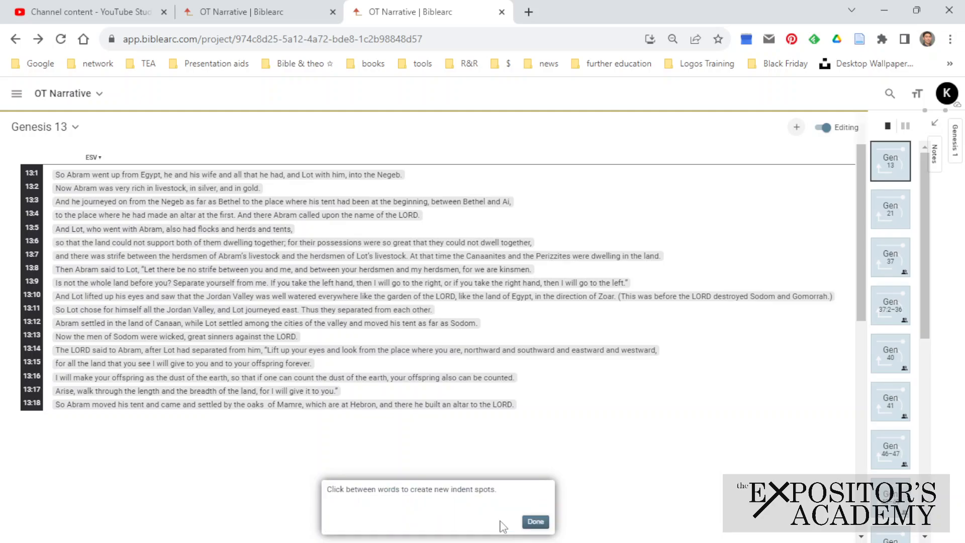
click(164, 230)
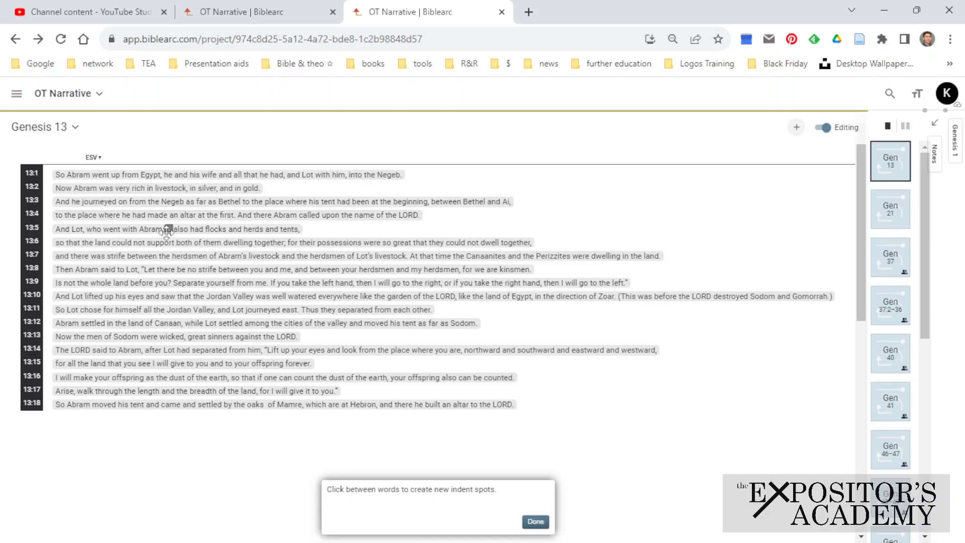
mouse_move(166, 233)
mouse_down()
mouse_move(221, 234)
mouse_move(193, 236)
mouse_up()
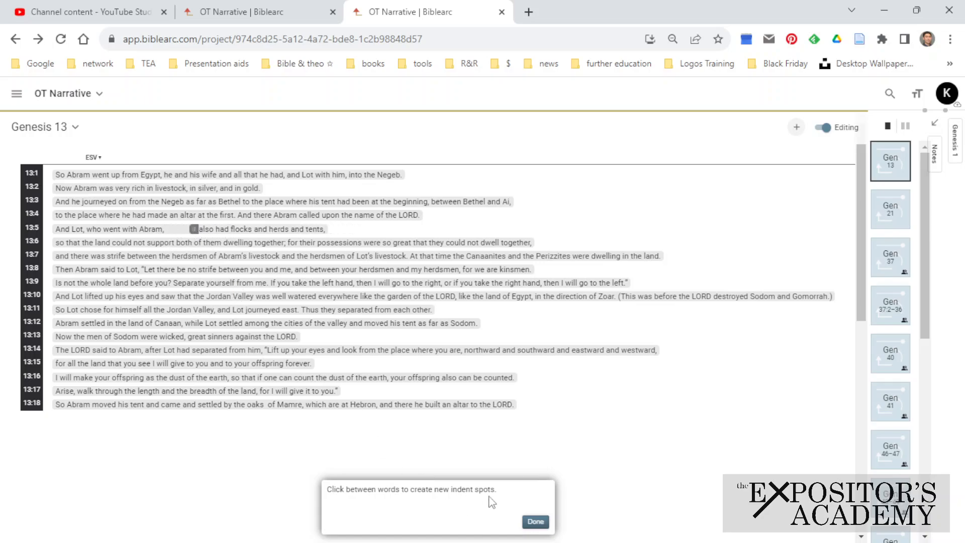
click(540, 522)
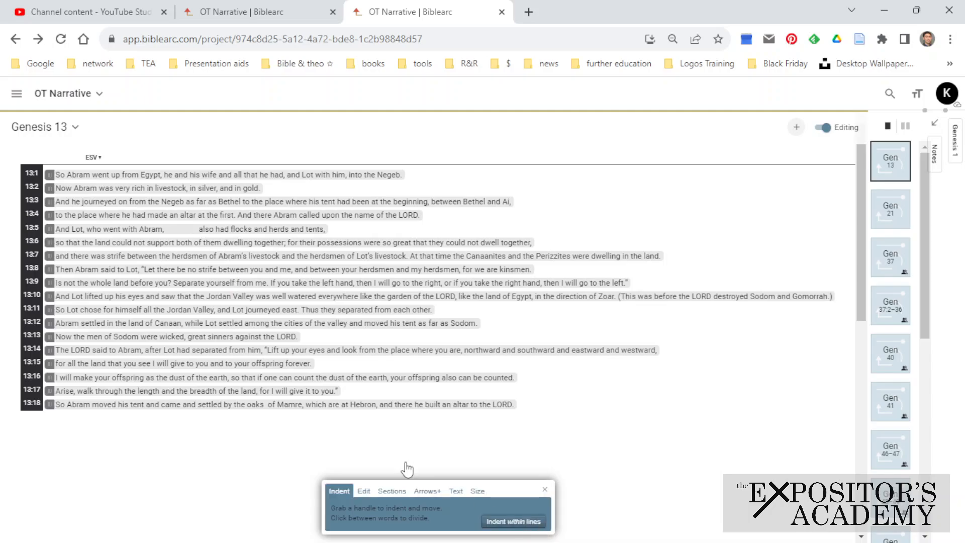
- Indent verses 13:6 and 13:7 to line up beneath "also had flocks", and open an empty line above verse 13:5
drag(50, 242, 201, 243)
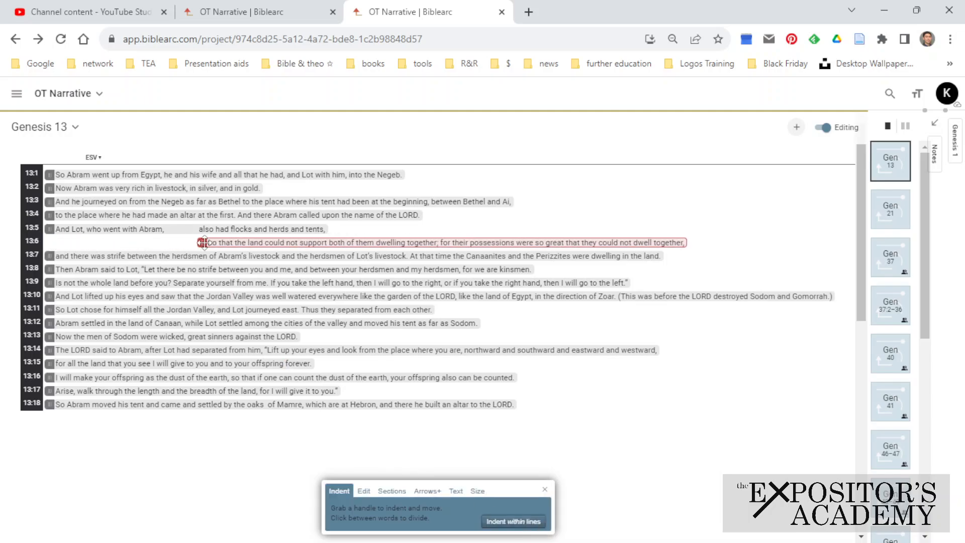
drag(47, 237, 201, 271)
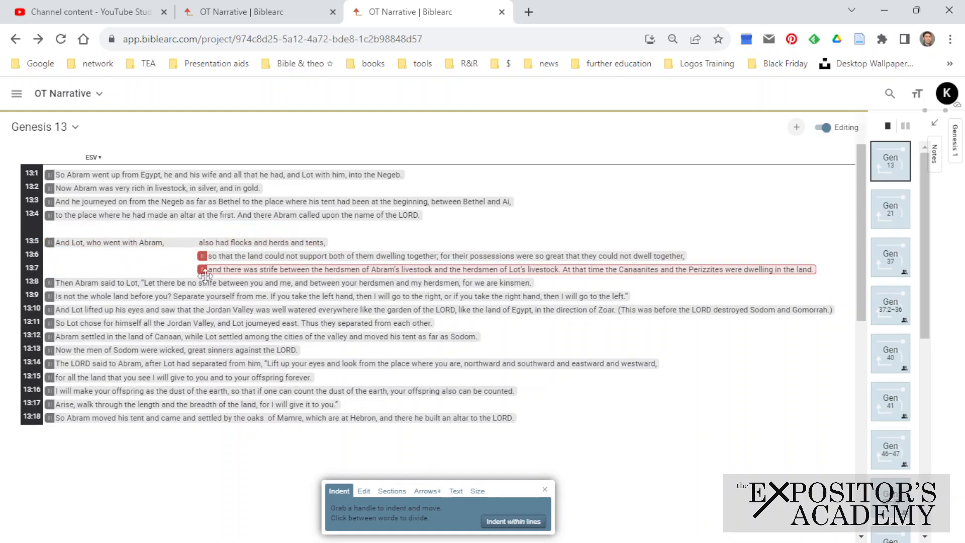
- Open an empty line above verse 13:8, and remove the empty lines above verses 13:5 and 13:8
drag(52, 291, 51, 295)
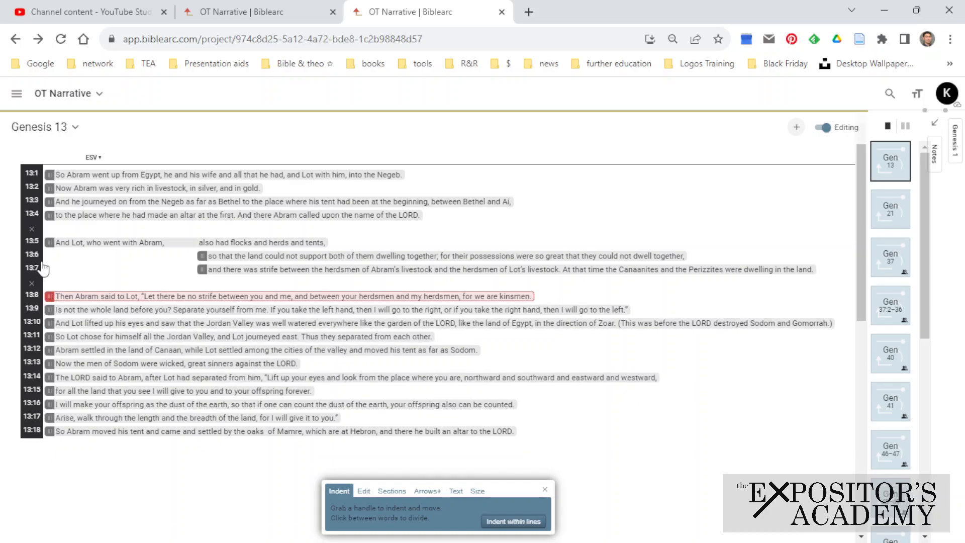
click(31, 230)
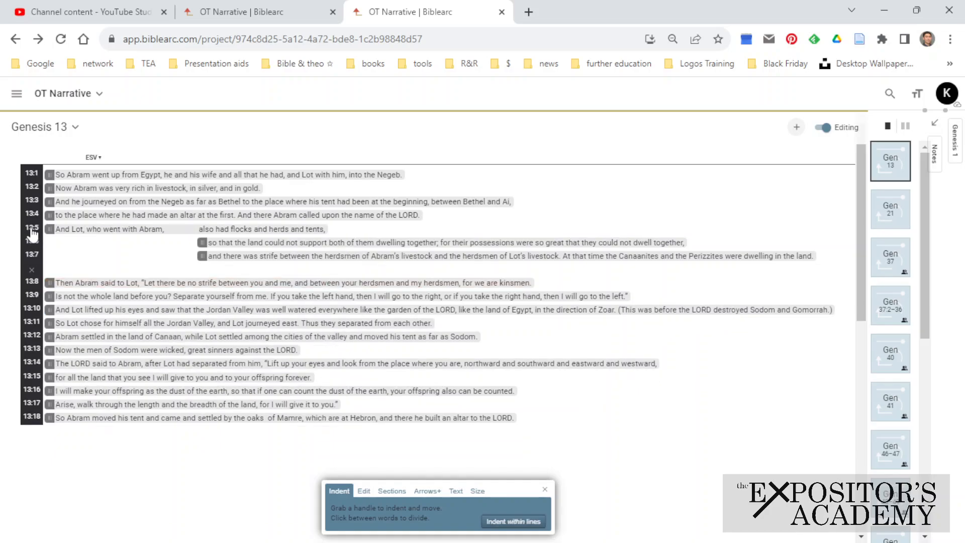
click(32, 269)
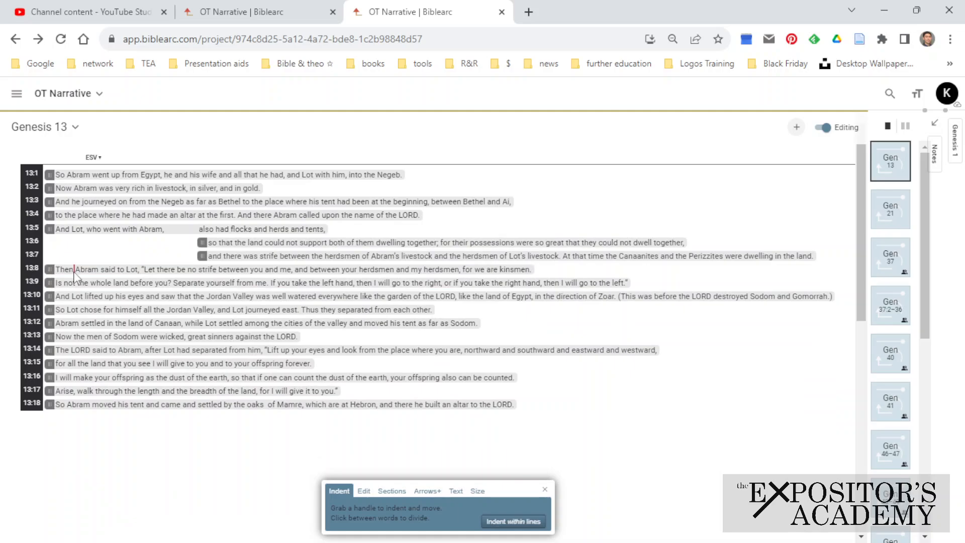
- Undo the empty-line changes and the indents of verses 13:5 to 13:7, back to the plain verse layout
key(ctrl+z)
key(ctrl+z)
key(ctrl+z)
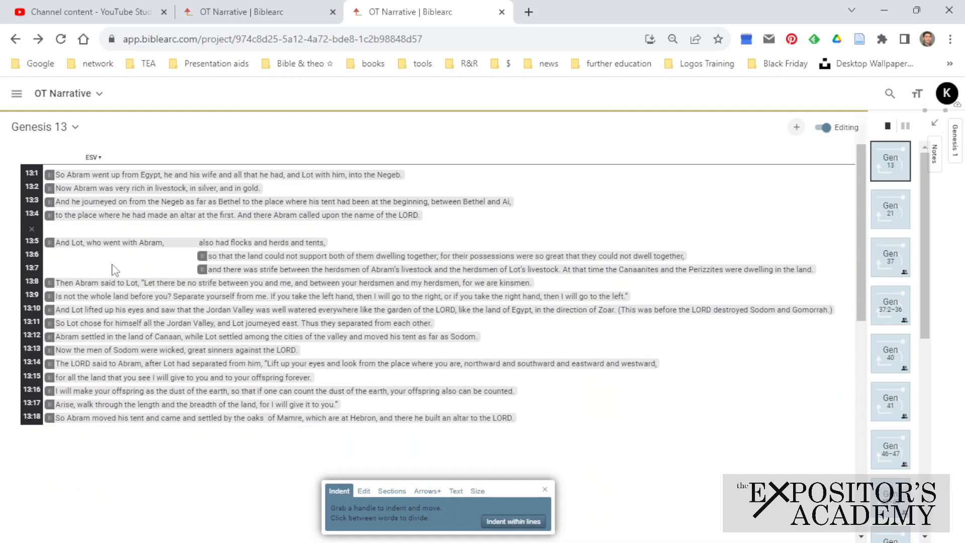
key(ctrl+z)
key(ctrl+z)
key(ctrl+z)
key(ctrl+z)
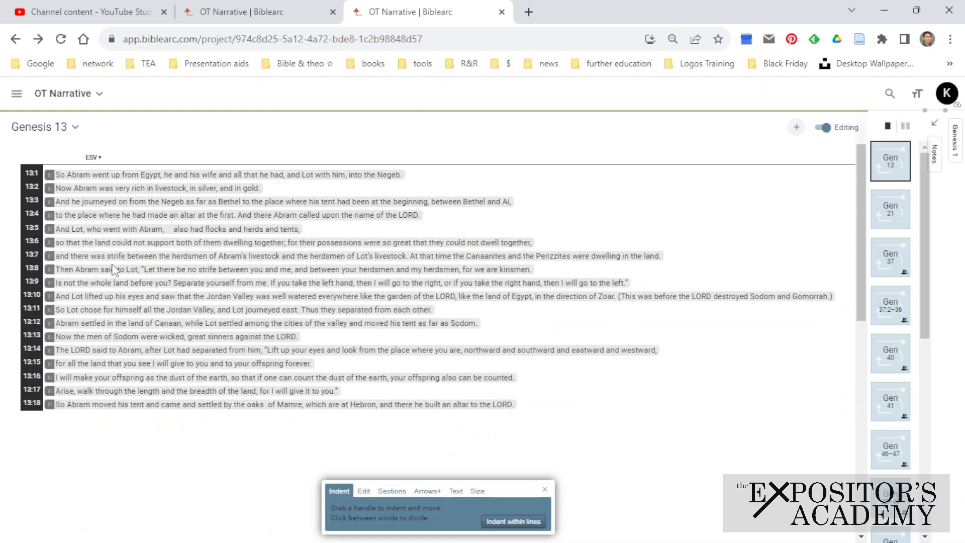
key(ctrl+z)
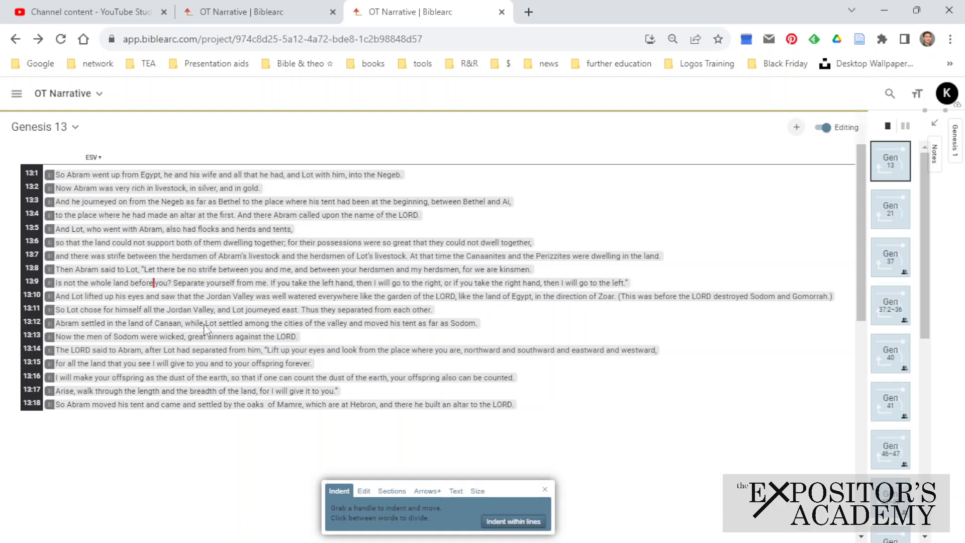
- Open verse 13:1 for text editing and insert "[additional text]" before "So Abram went up"
click(362, 491)
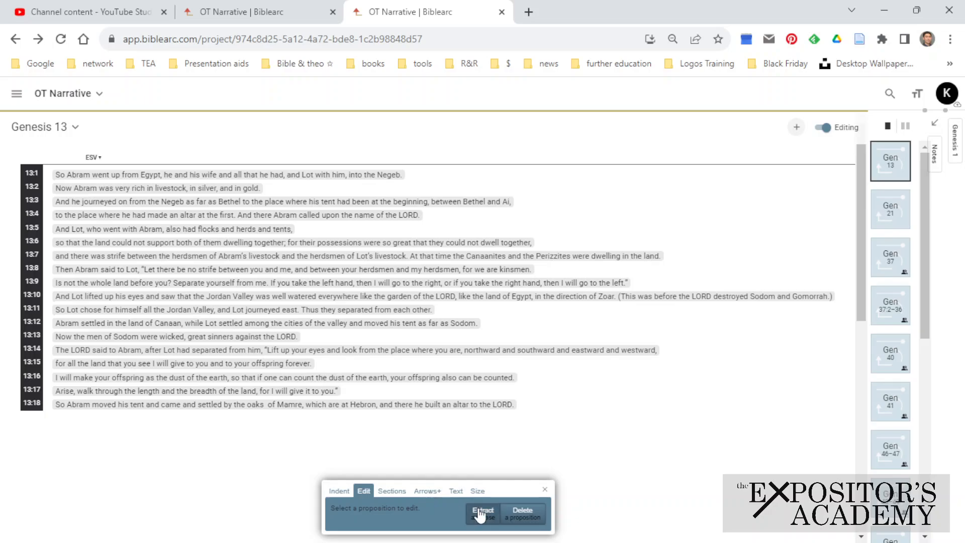
click(63, 176)
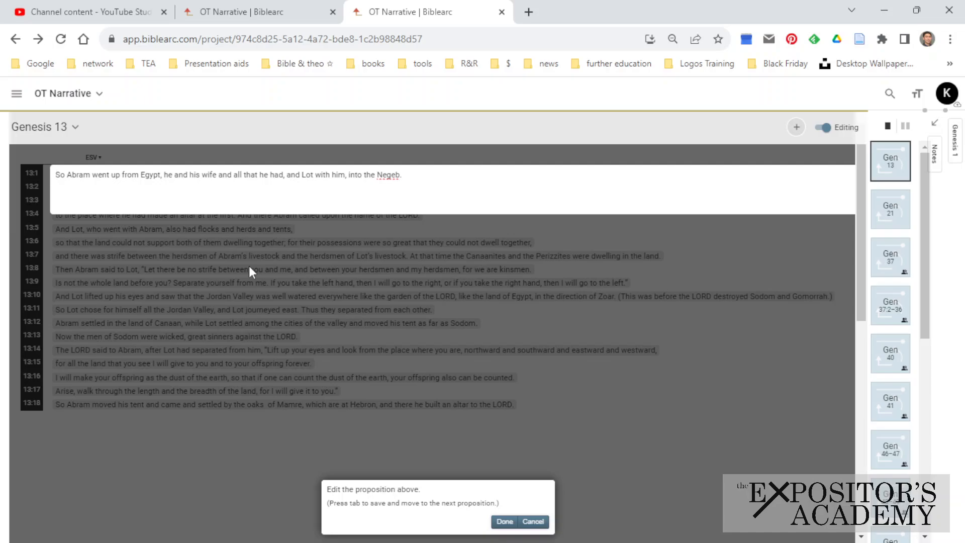
text(additiona )
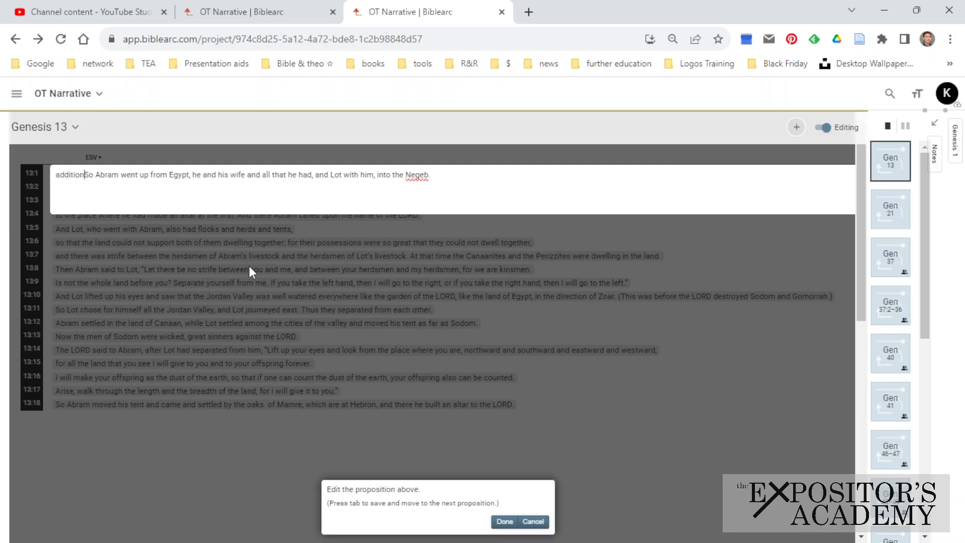
text(l text )
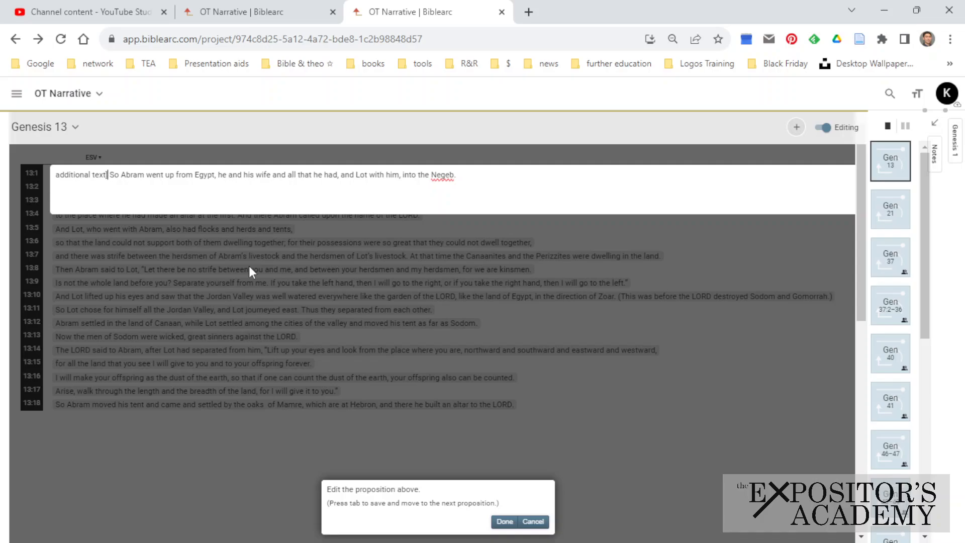
text( [)
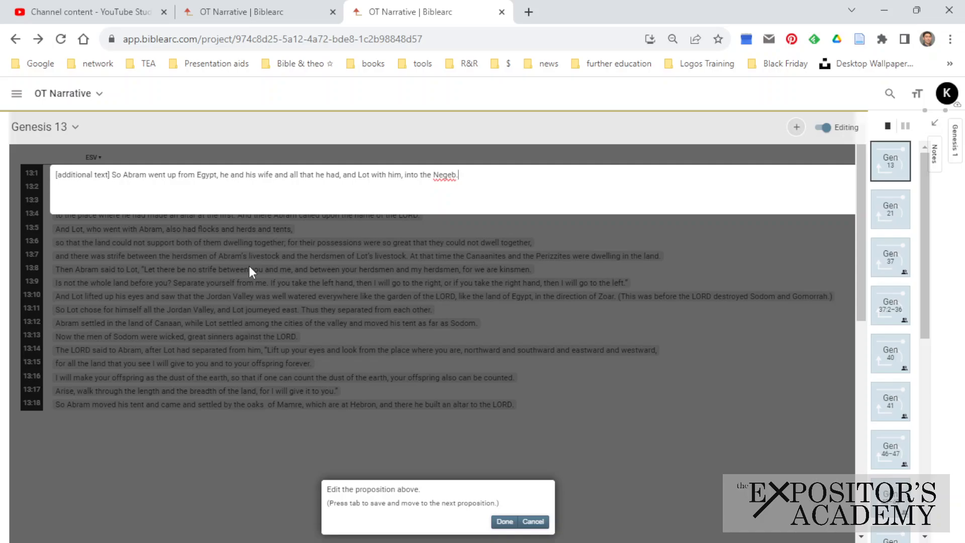
- Delete the bracketed "[additional text]" from verse 13:1 and close the text editor
key(ctrl+shift+Right)
key(ctrl+shift+Right)
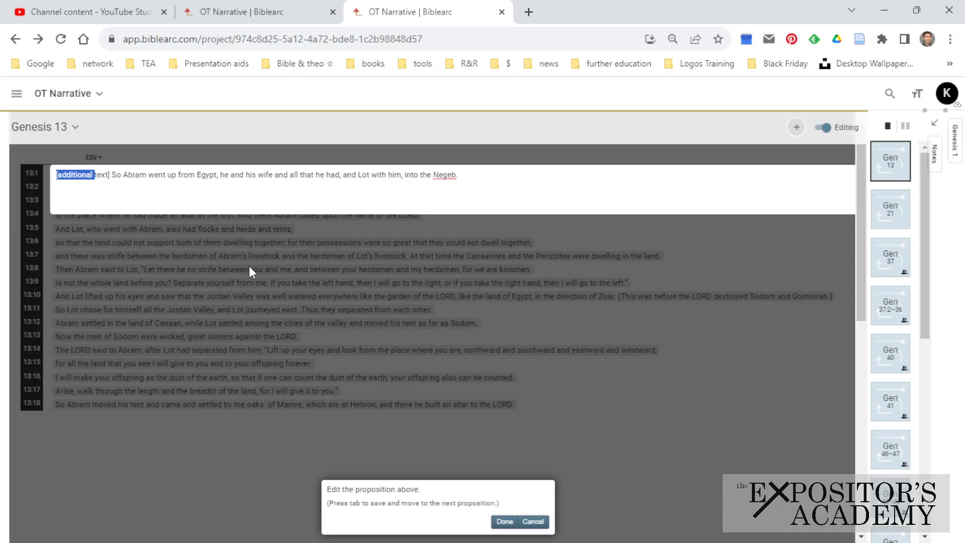
key(BackSpace)
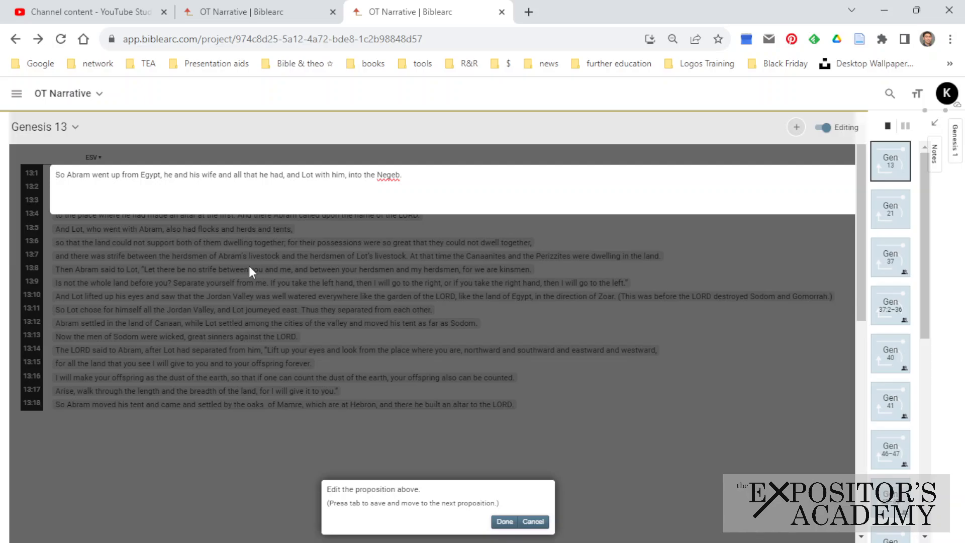
click(249, 266)
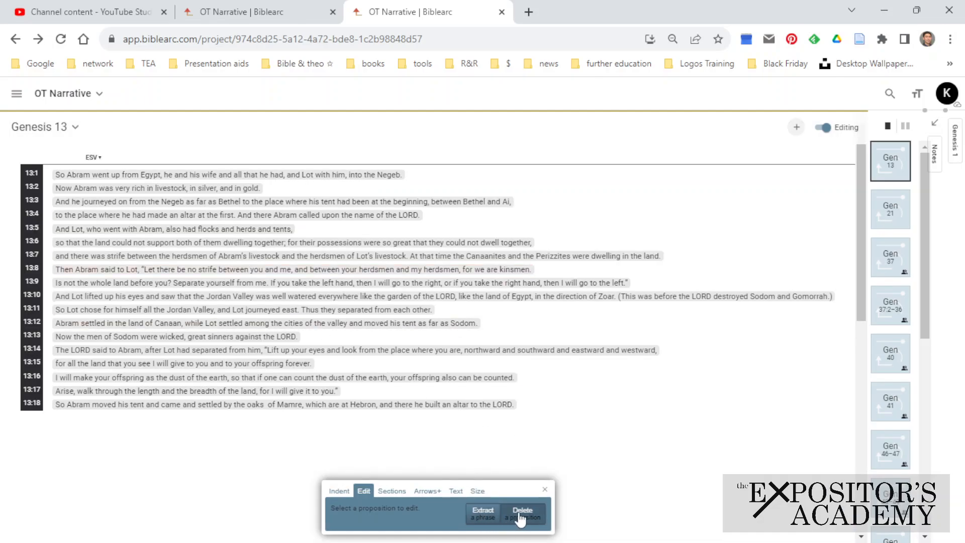
- Extract "from Egypt, he and his wife and all that he had," above the rest of verse 13:1 and indent it to follow "So Abram went up"
click(490, 521)
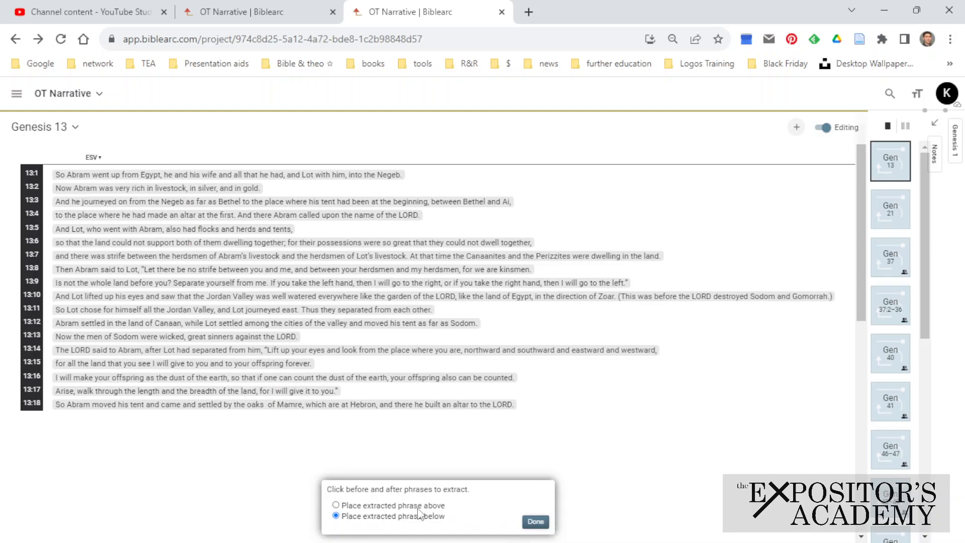
click(344, 506)
click(92, 174)
click(284, 182)
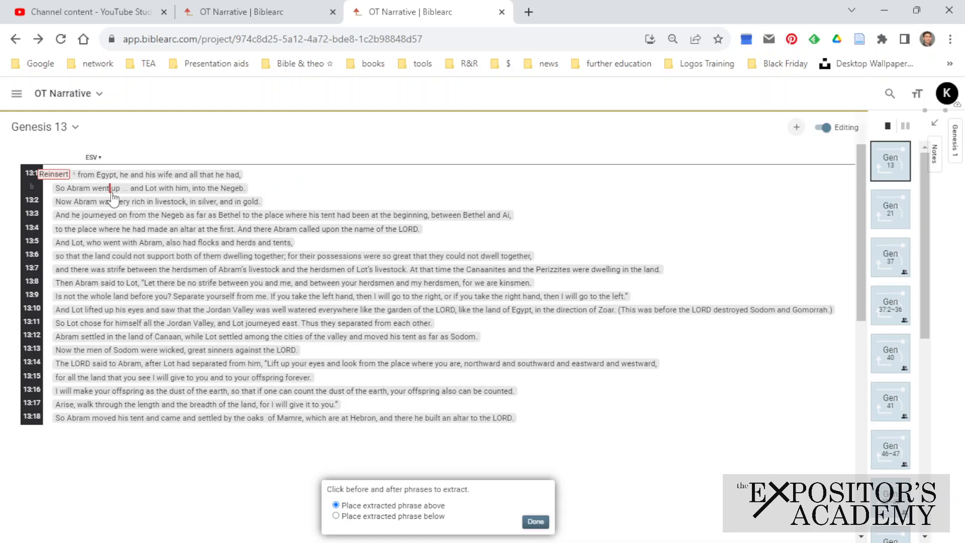
key(Escape)
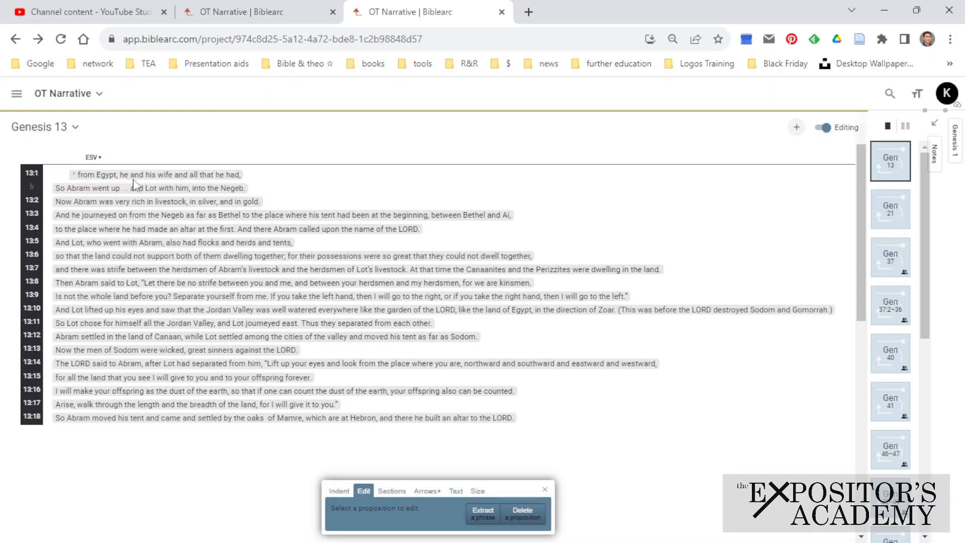
key(Escape)
drag(66, 175, 112, 178)
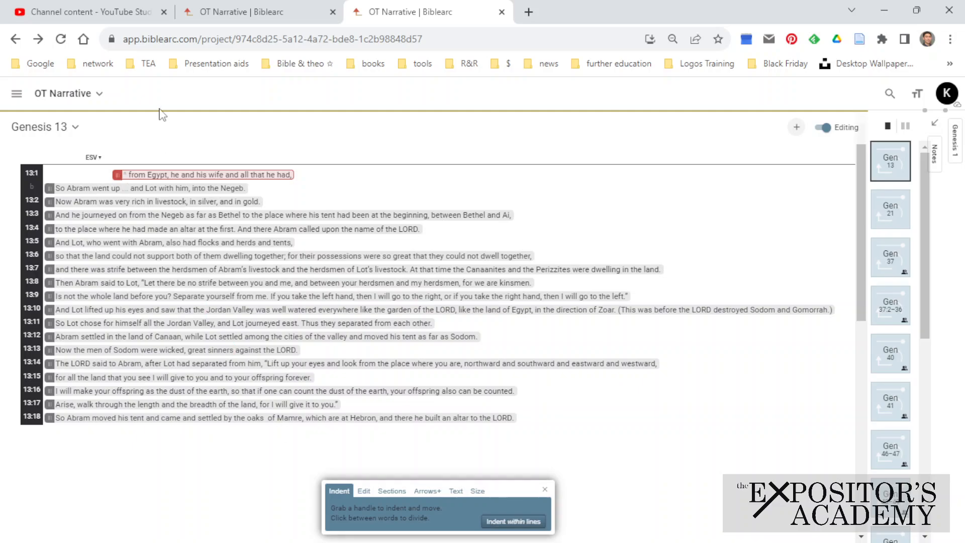
click(363, 490)
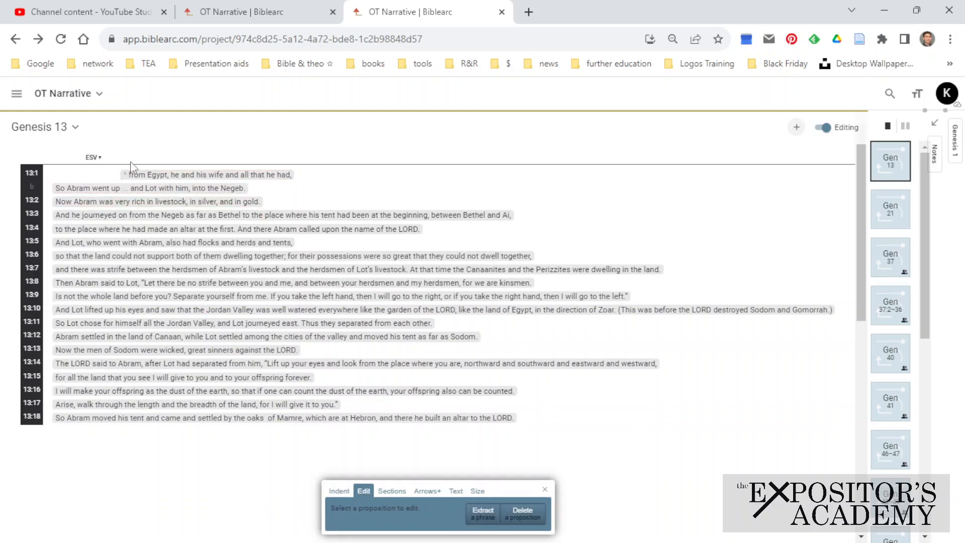
click(138, 177)
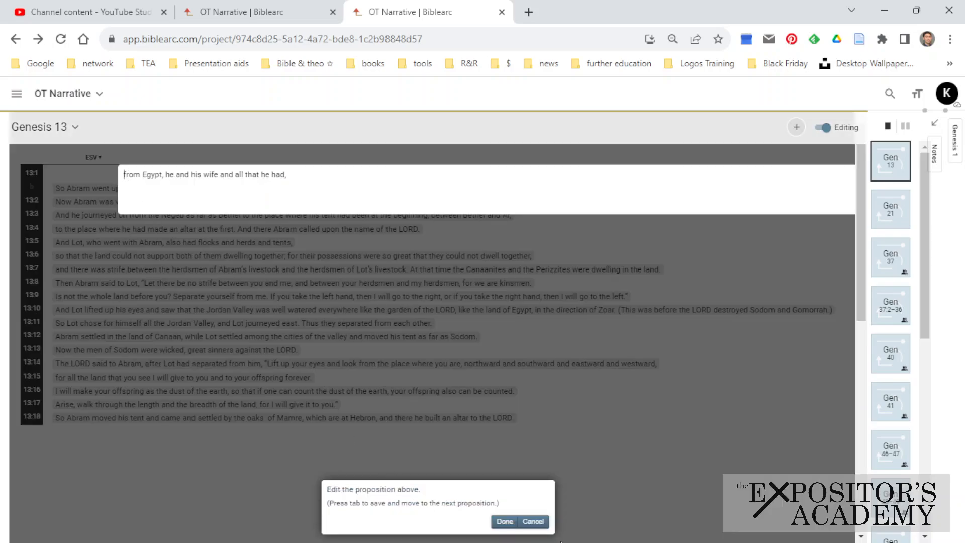
click(538, 521)
click(488, 515)
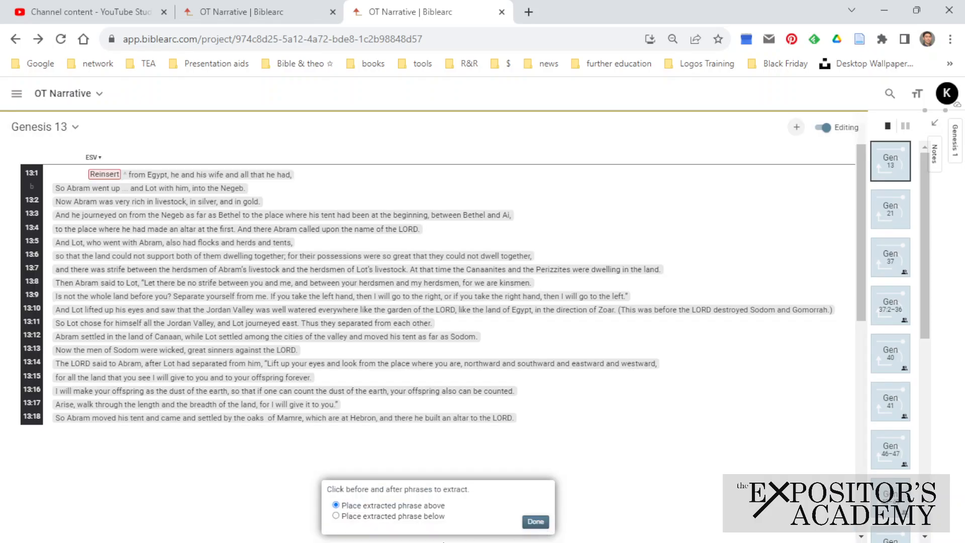
click(535, 521)
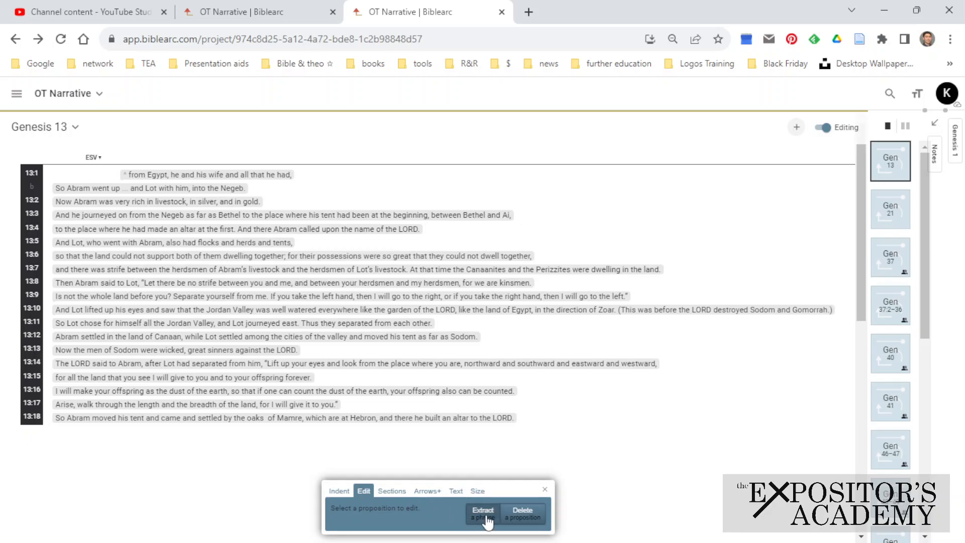
- Reinsert the extracted phrase into verse 13:1 and move the verse up into the empty first line
click(487, 518)
click(113, 188)
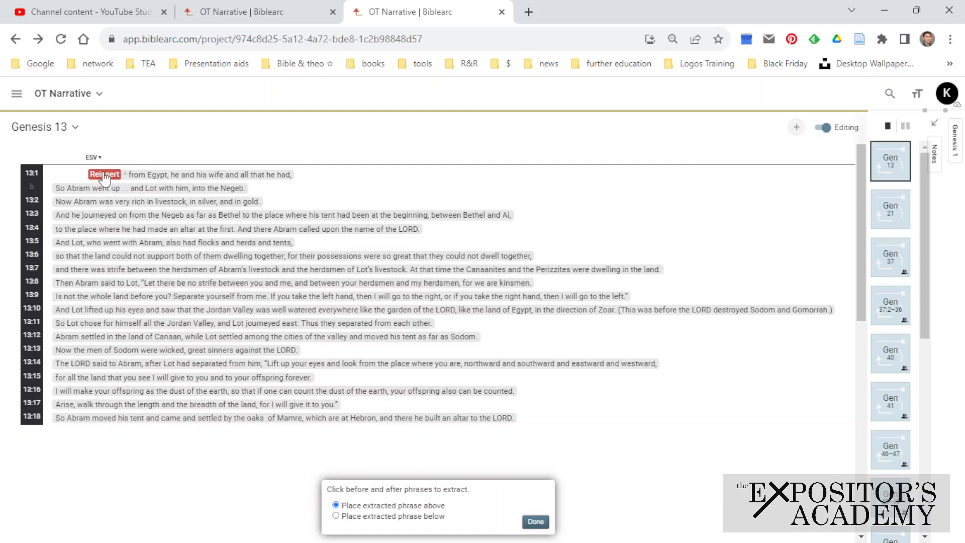
click(104, 174)
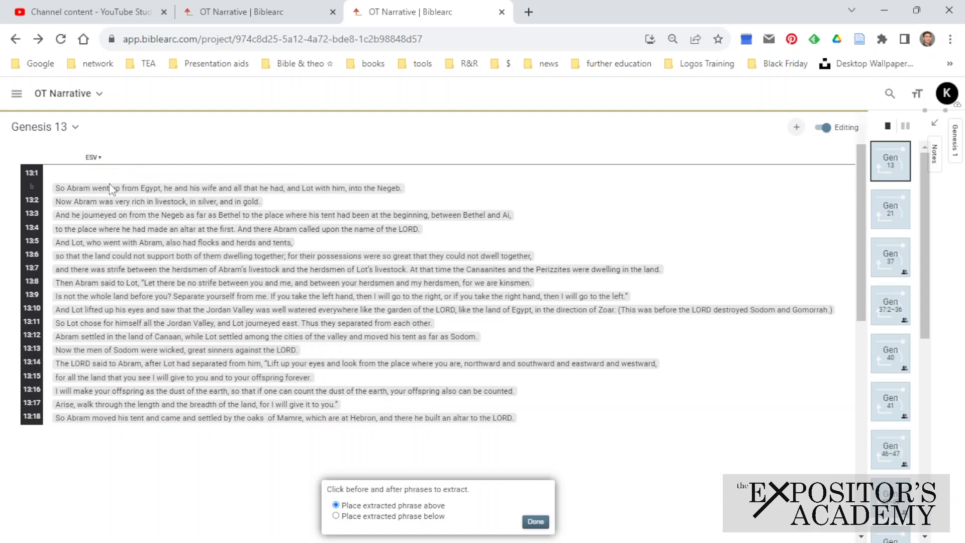
click(536, 522)
click(523, 512)
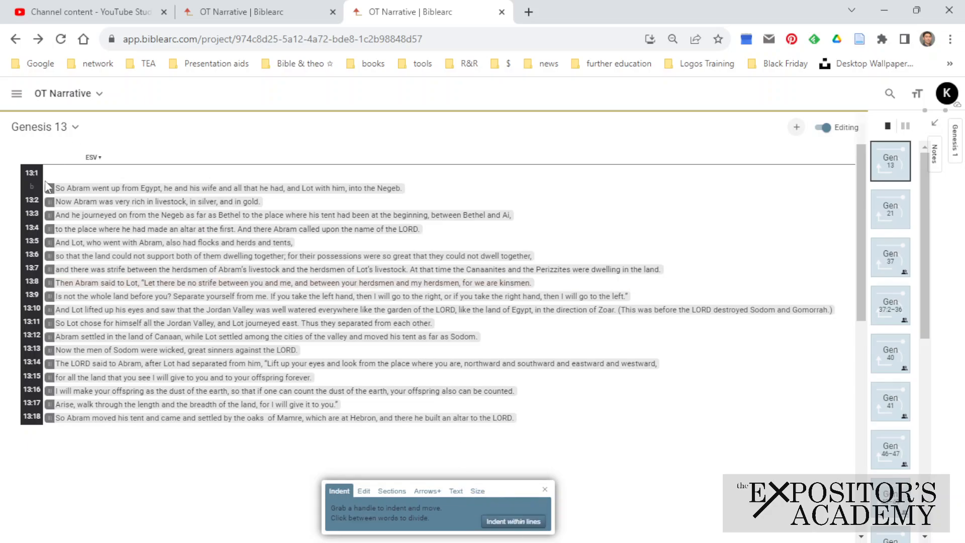
drag(49, 188, 49, 174)
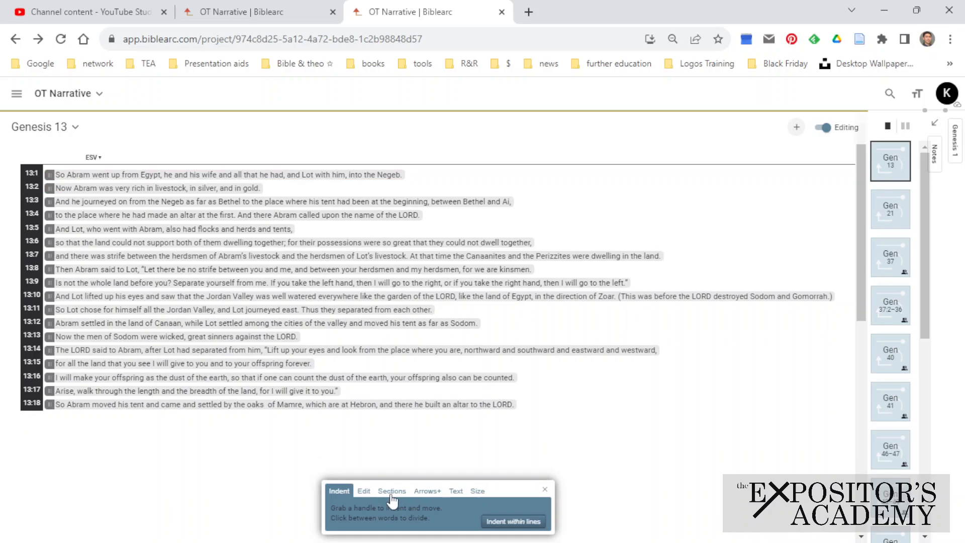
- Move verse 13:1 down with all following verses to open three empty lines above it
click(392, 495)
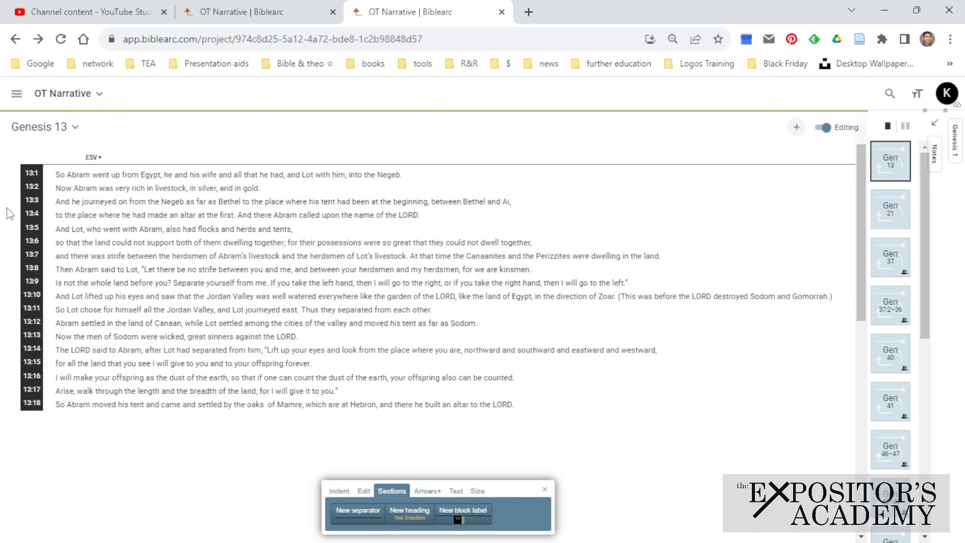
click(61, 184)
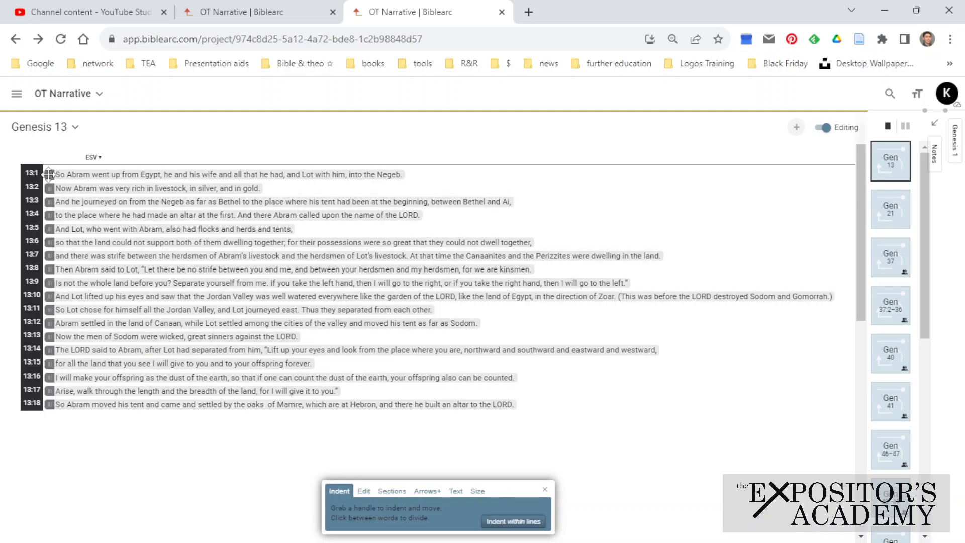
drag(48, 174, 50, 211)
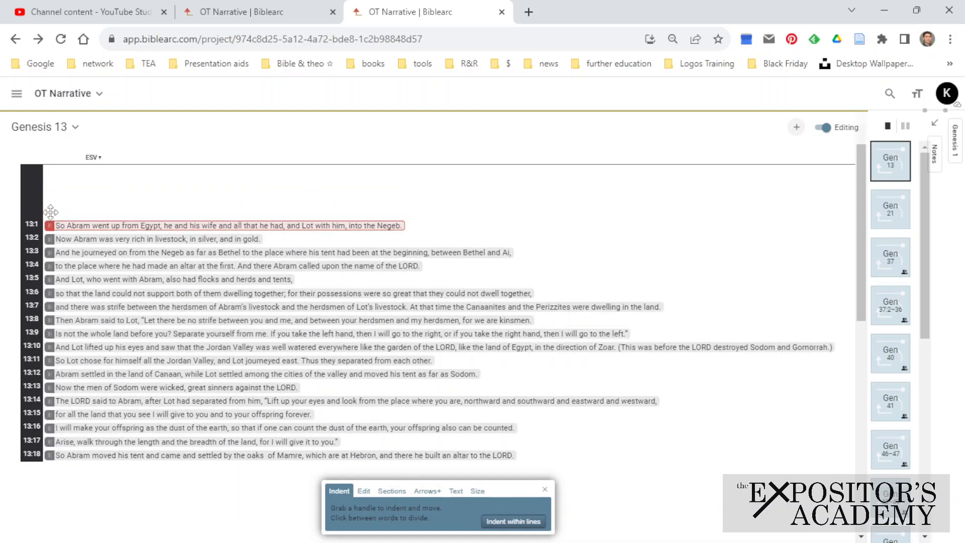
scroll(52, 245, down, 3)
scroll(51, 235, up, 3)
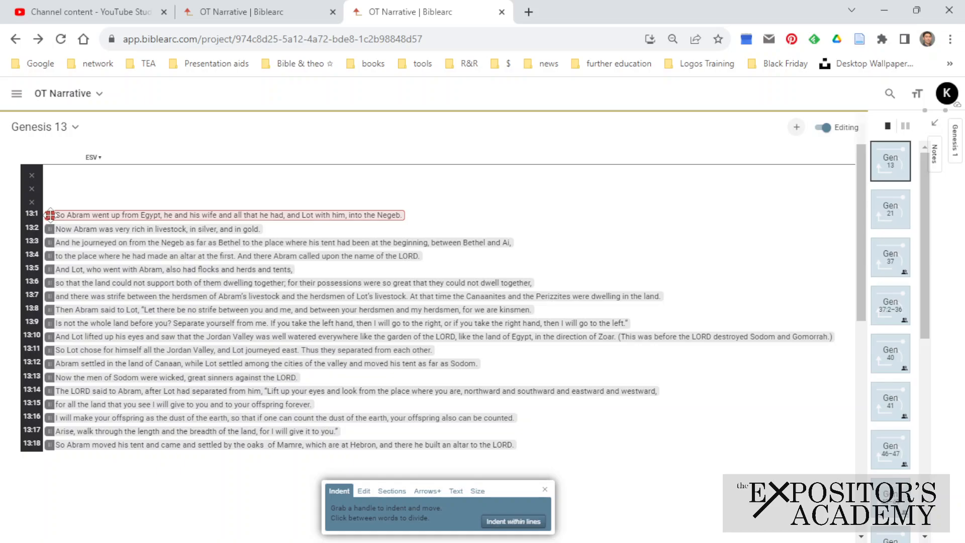
- Remove the three empty lines above verse 13:1
drag(51, 215, 52, 156)
click(33, 179)
click(33, 179)
click(31, 185)
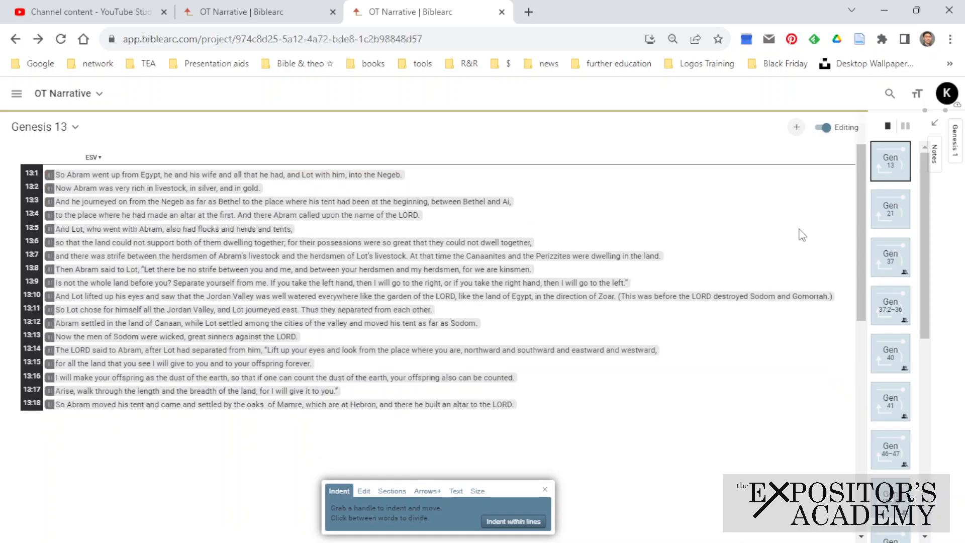
- Open the Genesis 37:2–36 module and examine its episode summary, section headings and color-coded text blocks
click(897, 296)
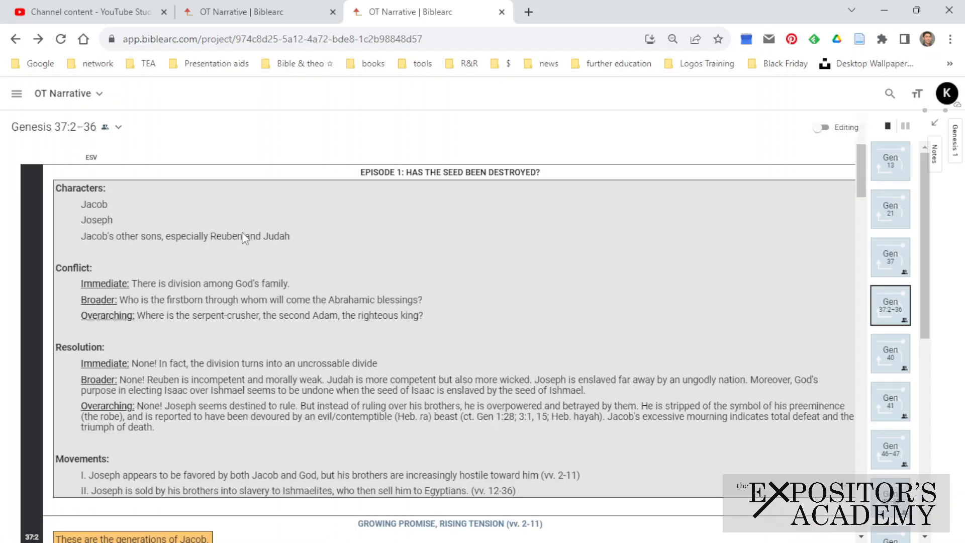
scroll(358, 179, down, 7)
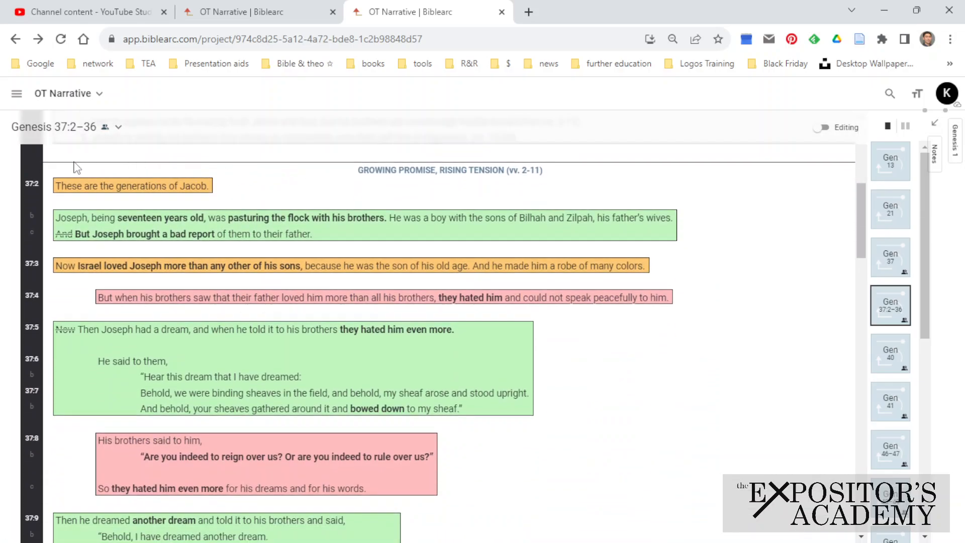
scroll(367, 270, down, 7)
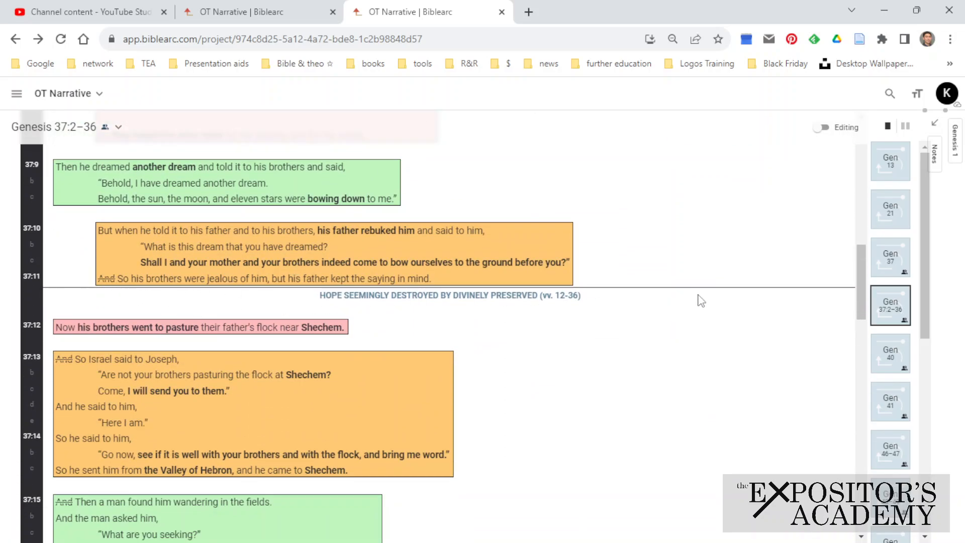
scroll(207, 294, down, 15)
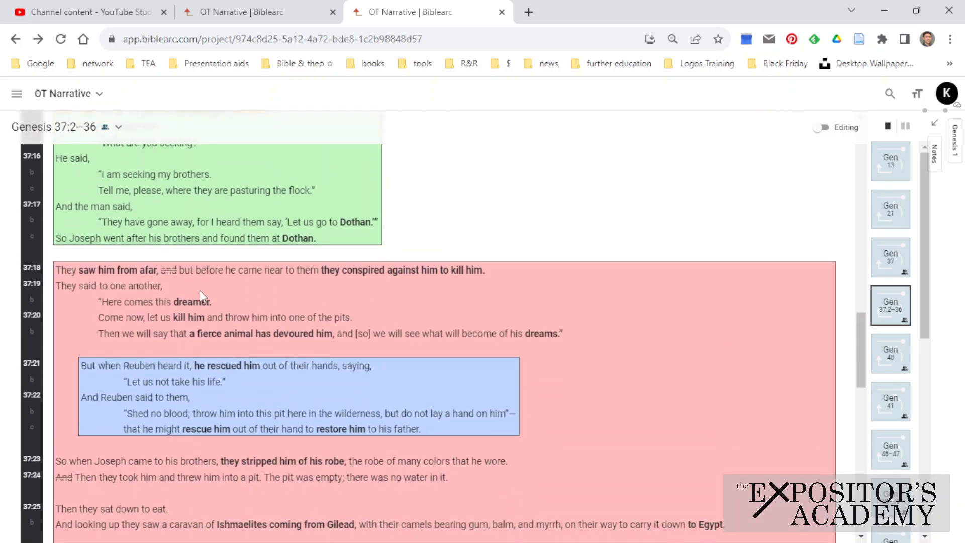
- Review the color-coded blocks, section headings and episode summary of Genesis 37:2–36, and return to the Genesis 13 module
scroll(197, 287, up, 15)
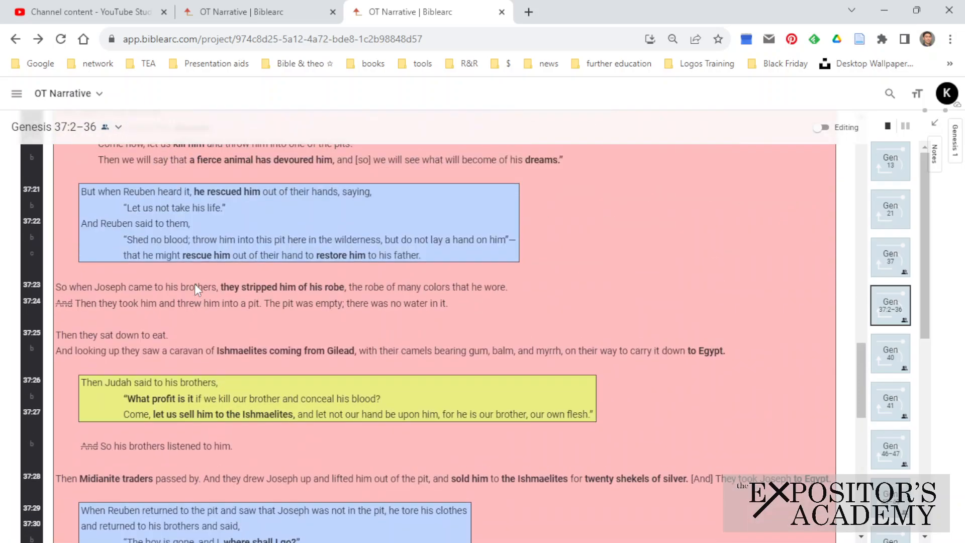
scroll(196, 289, up, 4)
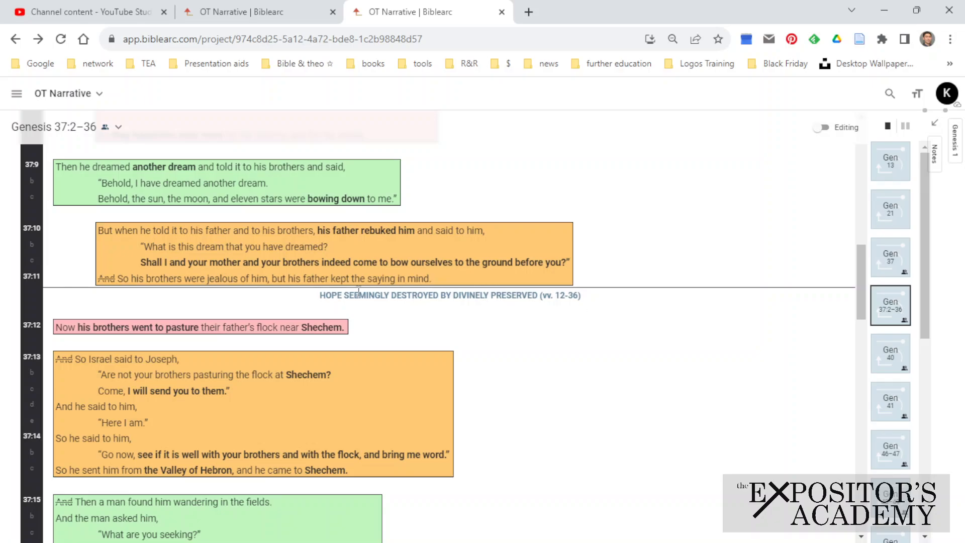
scroll(367, 295, up, 15)
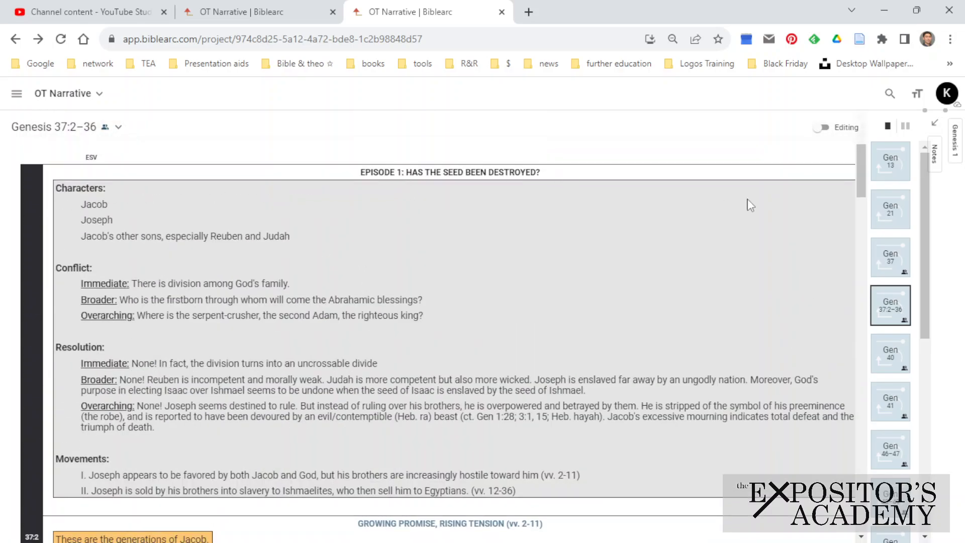
click(885, 170)
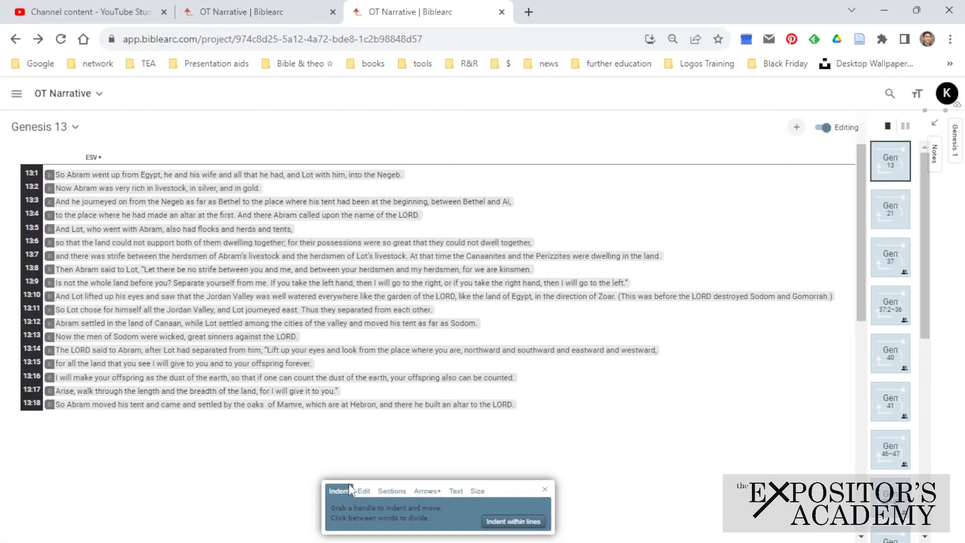
- Insert a heading reading "DIAGRAM TITLE (GEN 13)" above verse 13:1
click(390, 498)
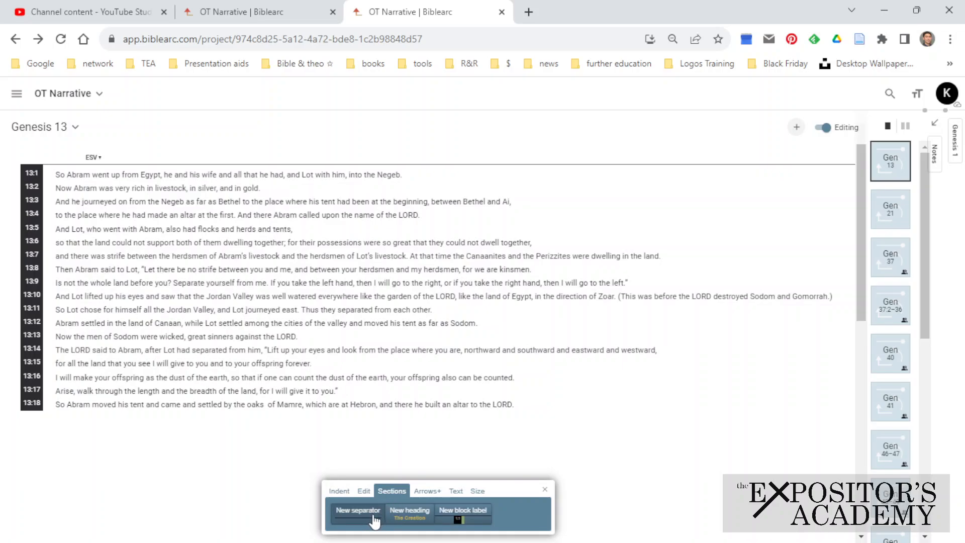
click(406, 515)
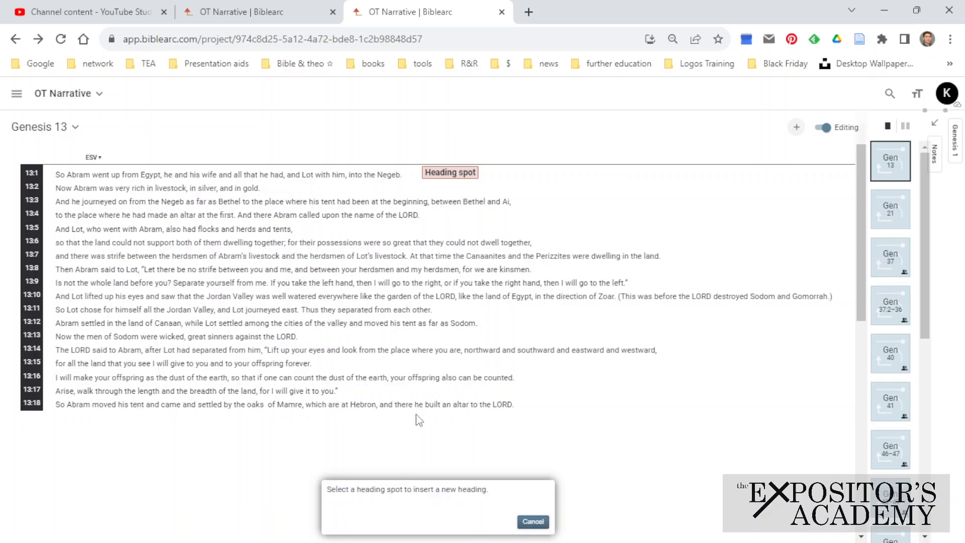
click(442, 175)
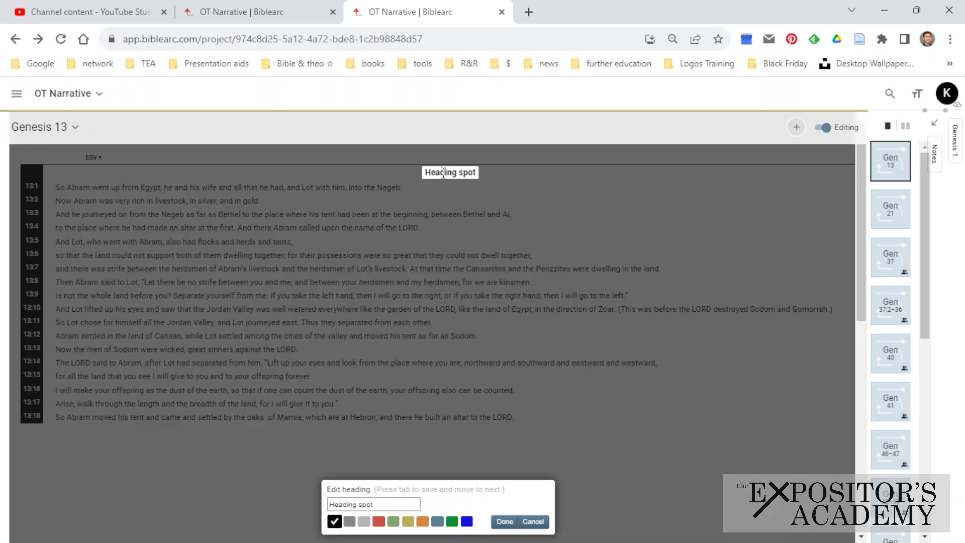
click(388, 504)
key(ctrl+a)
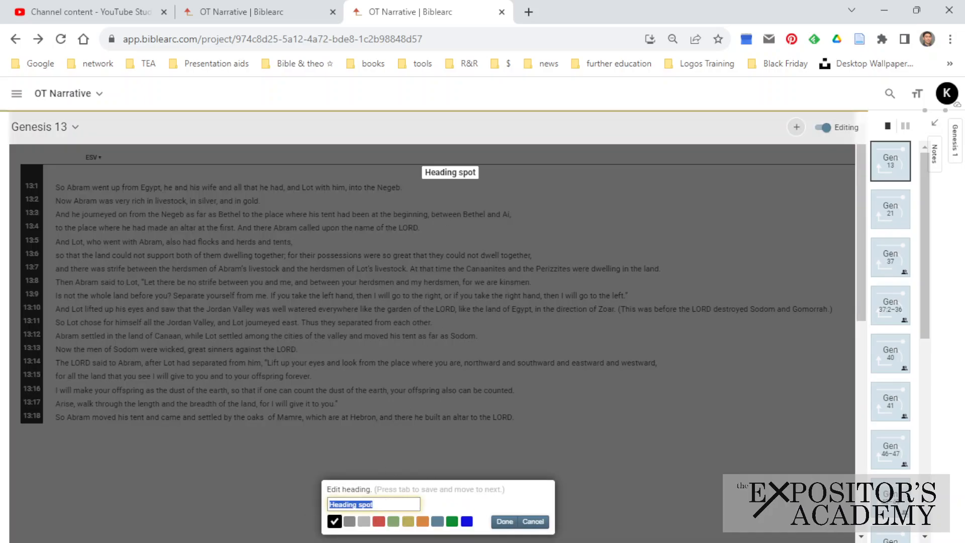
key(BackSpace)
text(DIAGRA)
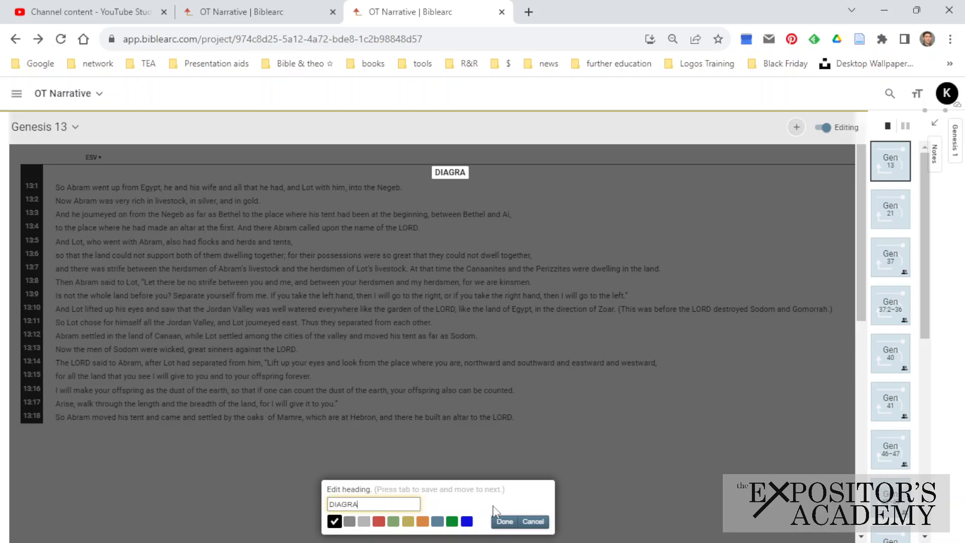
text(M TITLE)
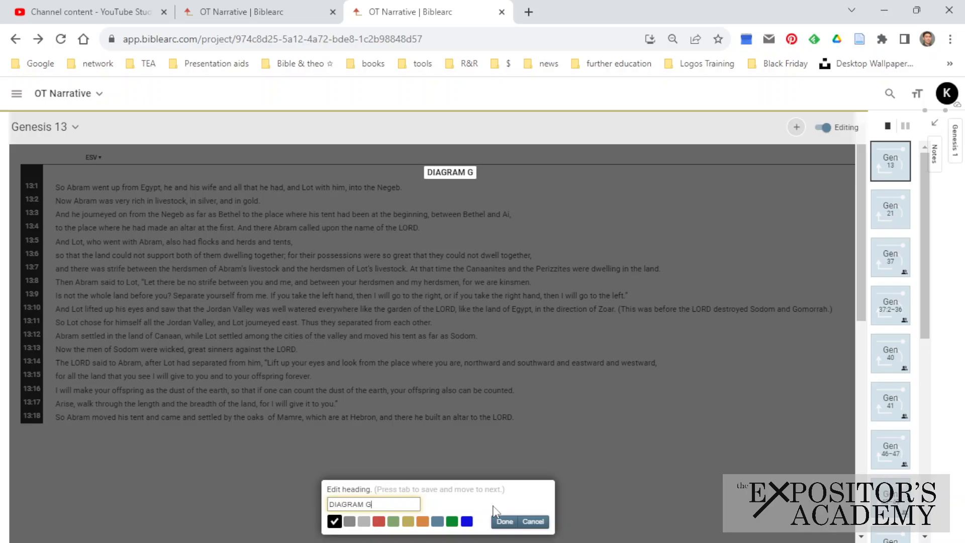
text( ()
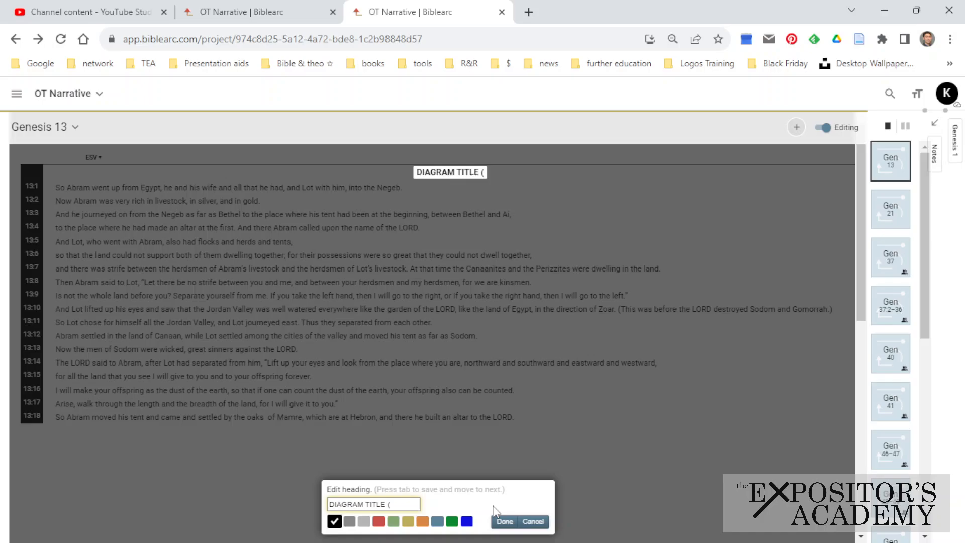
text(GEn 13)
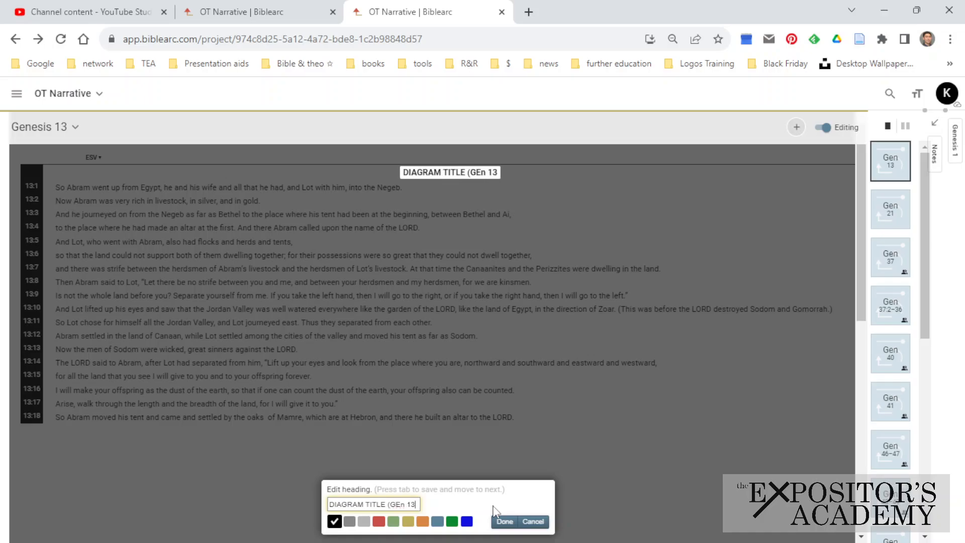
key(BackSpace)
key(BackSpace)
key(BackSpace)
key(BackSpace)
text(N !#))
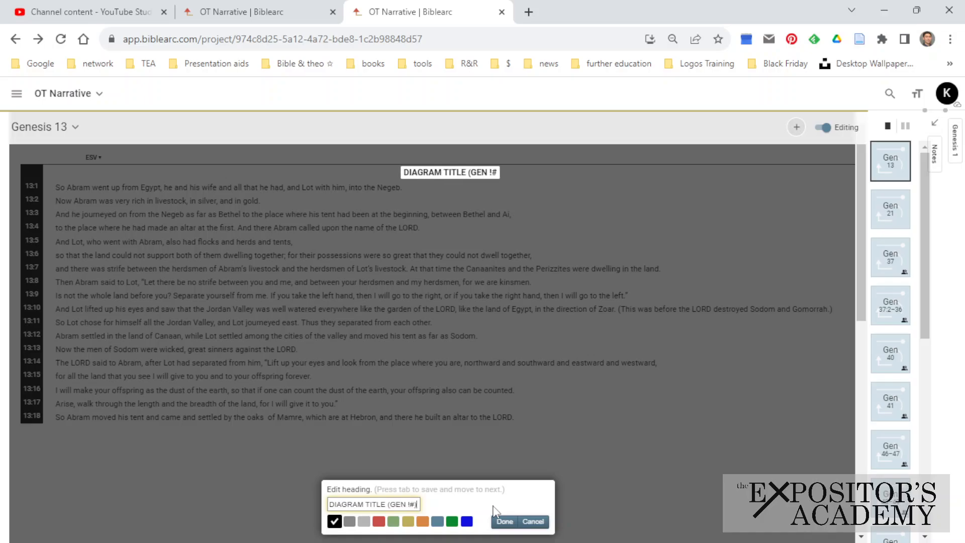
key(BackSpace)
key(BackSpace)
key(BackSpace)
text(13))
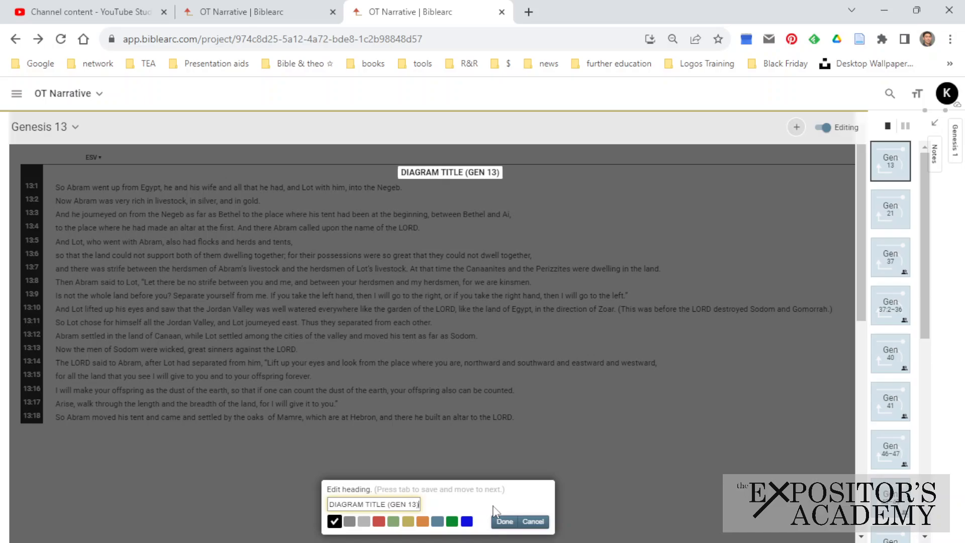
key(Return)
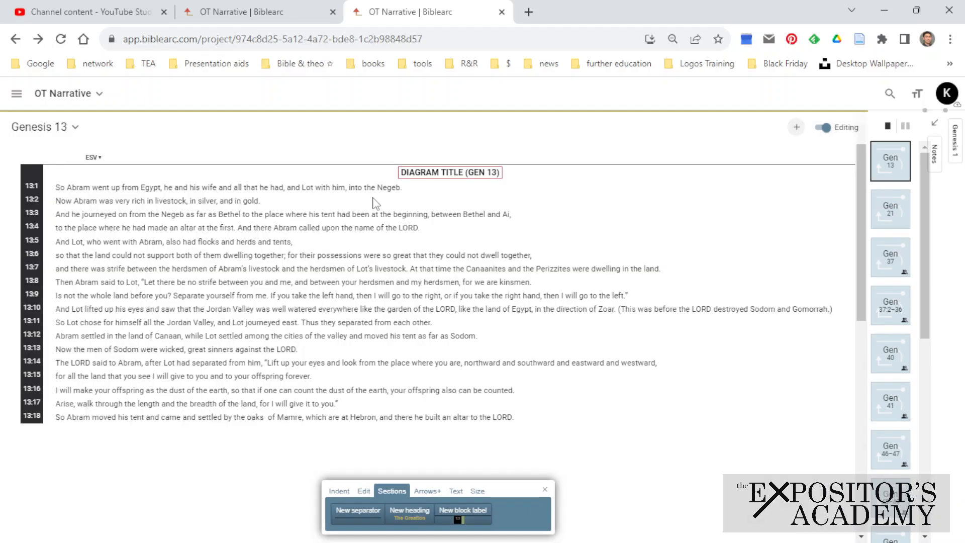
- Move verse 13:1 down to open two empty lines under the diagram title, and insert section separators above verses 13:1, 13:8 and 13:13
click(262, 335)
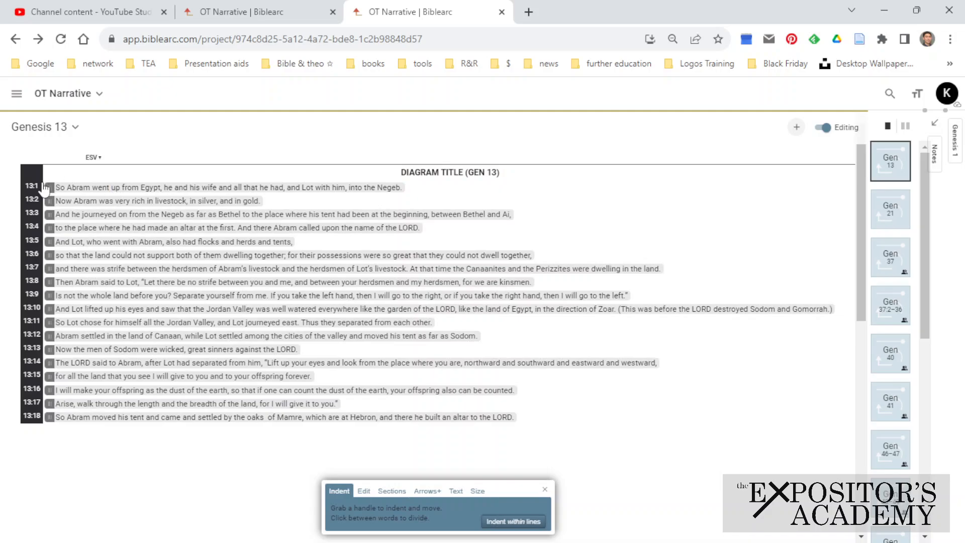
drag(48, 187, 52, 211)
click(391, 490)
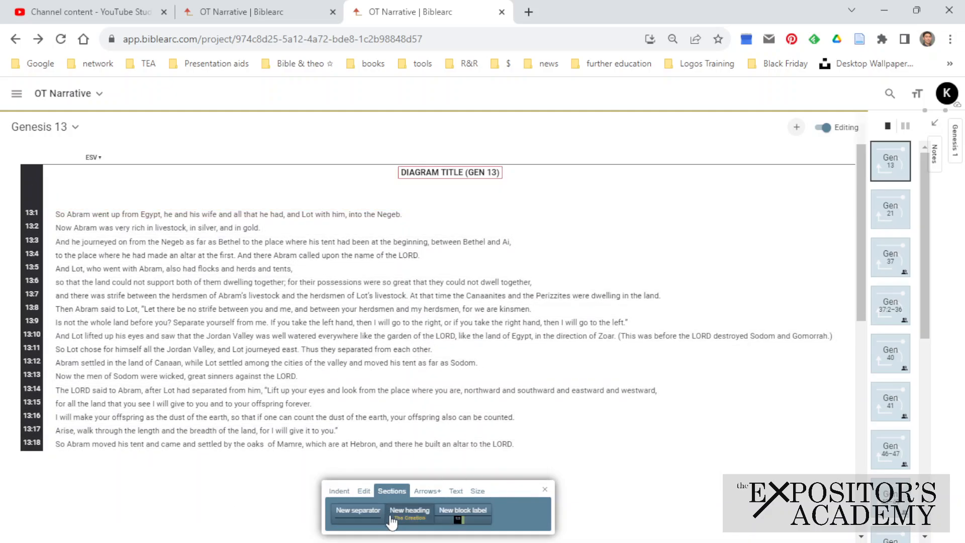
click(358, 512)
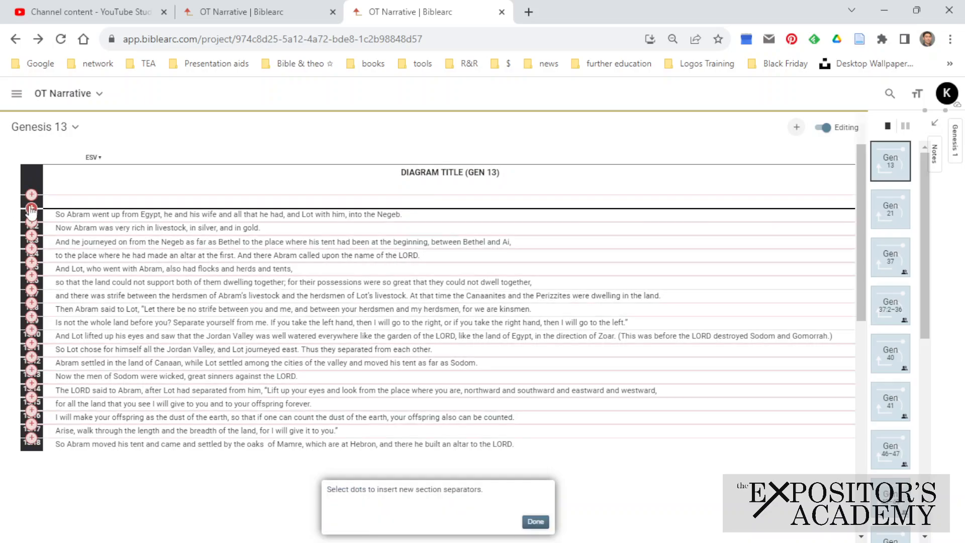
click(535, 521)
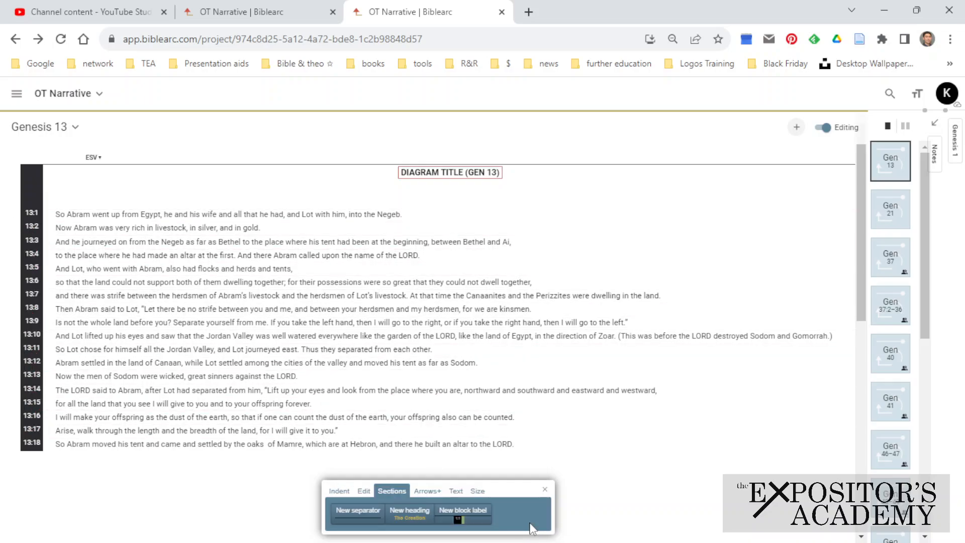
click(362, 513)
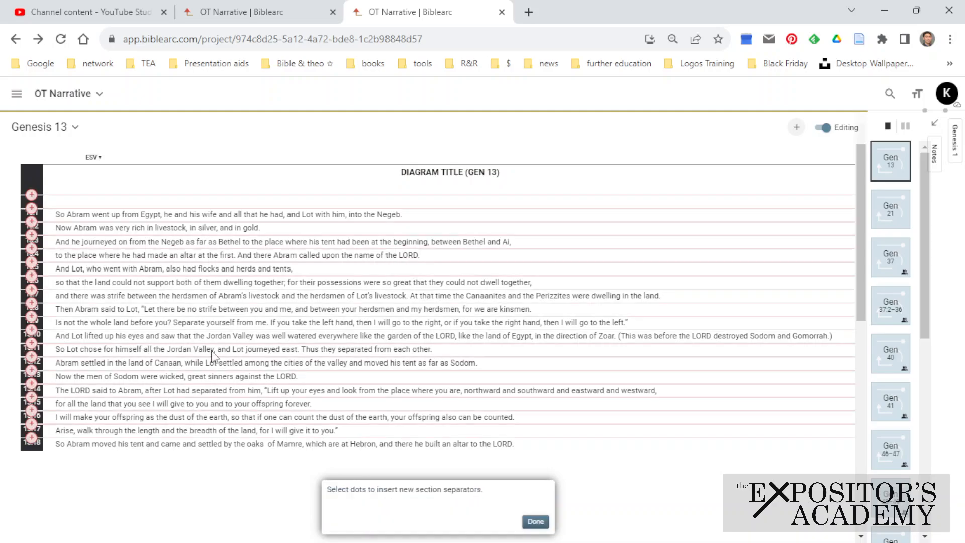
click(31, 209)
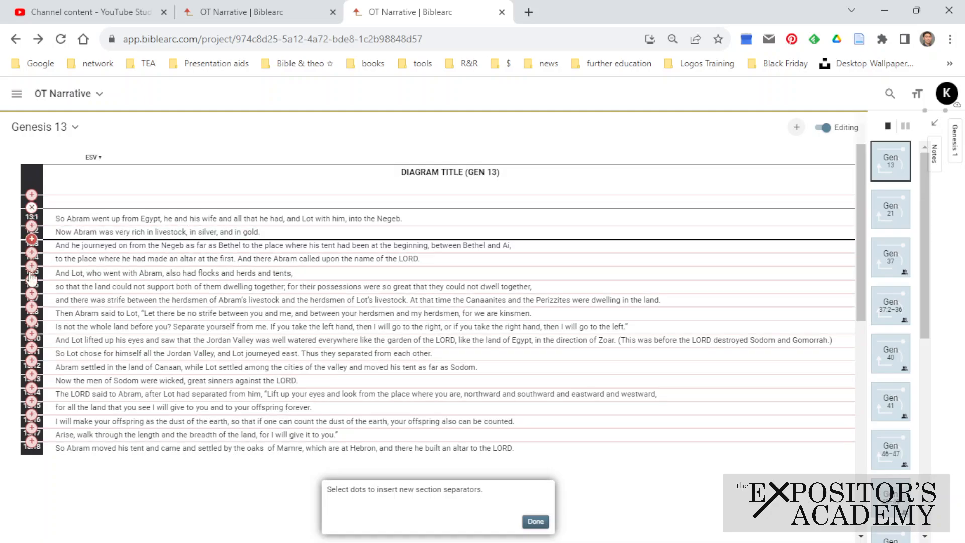
click(32, 308)
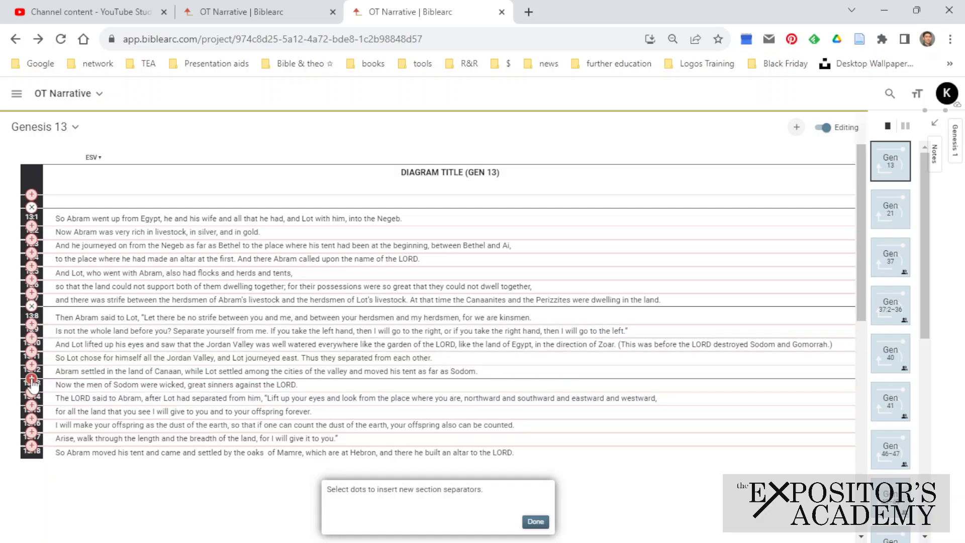
click(31, 378)
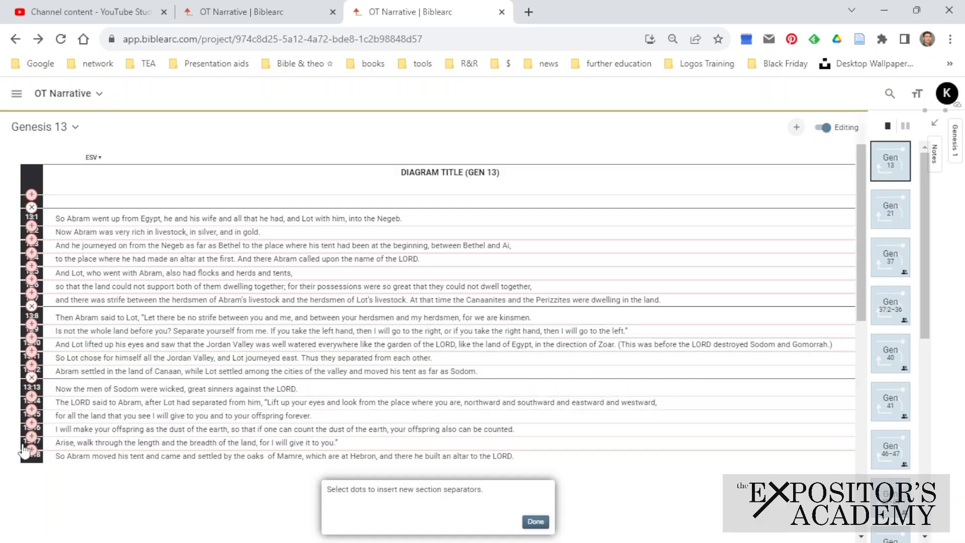
click(537, 521)
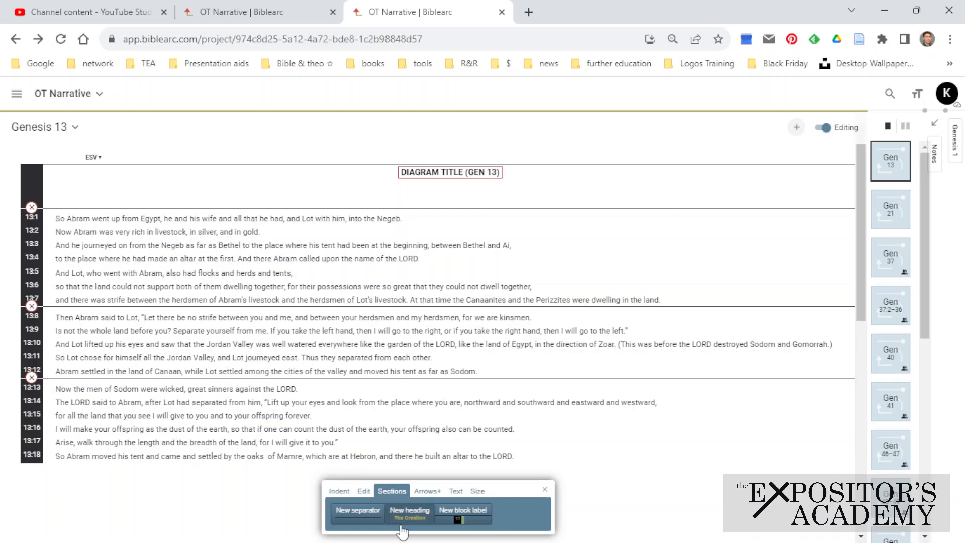
- Insert a steel-blue heading reading "SECTION 1 TITLE (13:1-7)" at the start of the section beginning with verse 13:1
click(410, 512)
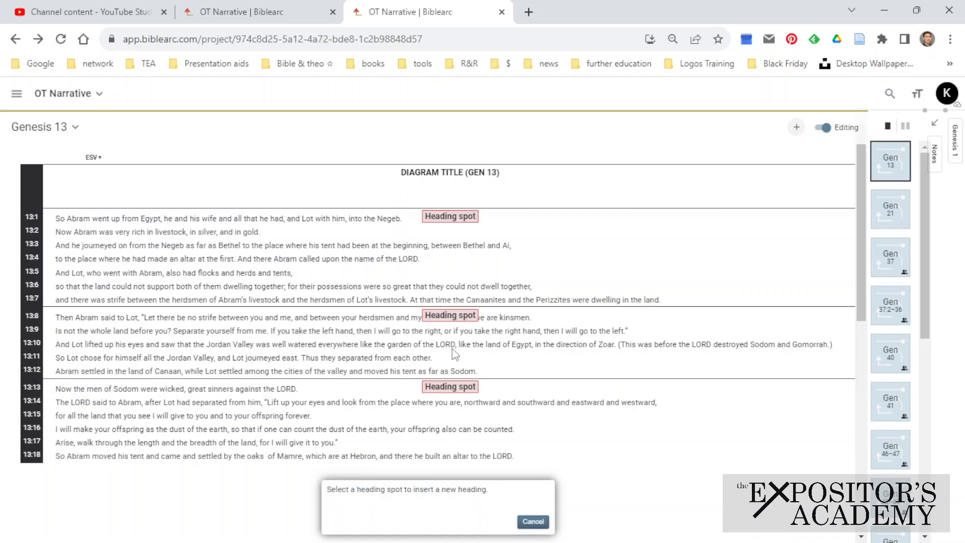
click(453, 220)
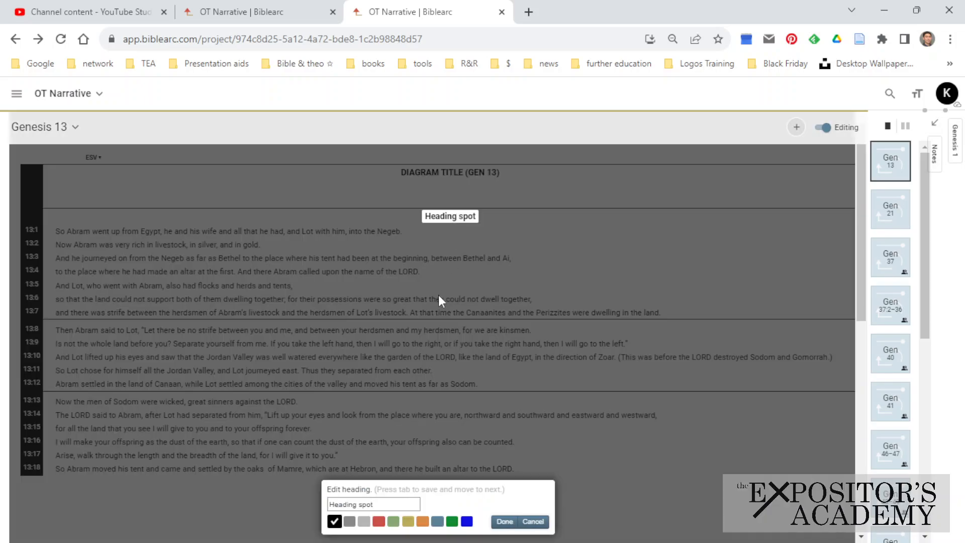
triple_click(393, 506)
text(SECTIO)
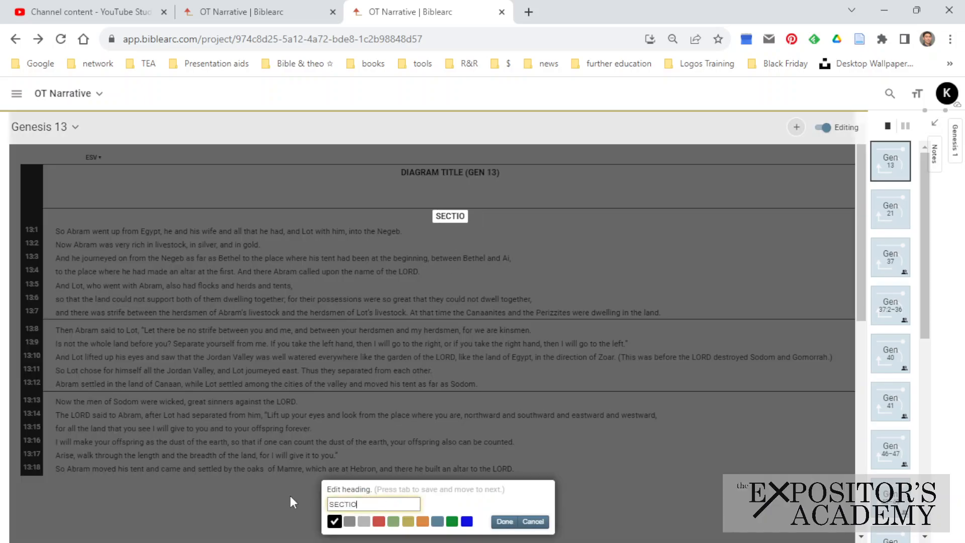
text(N 1 TITLE)
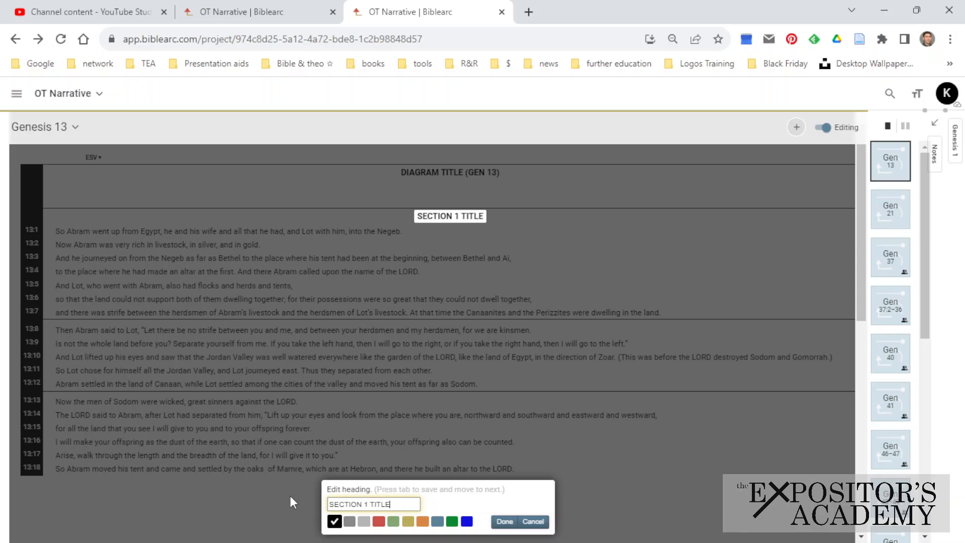
text( ()
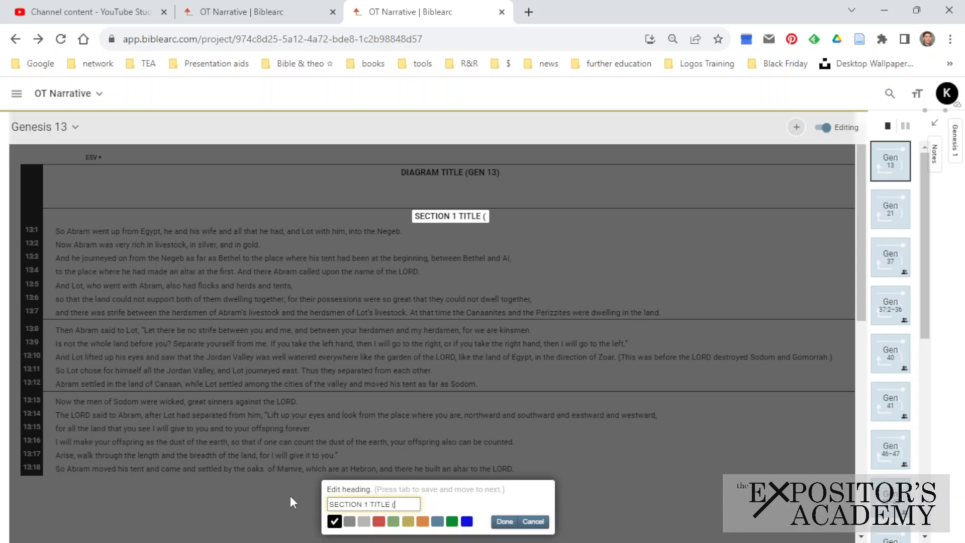
text(vv. 10)
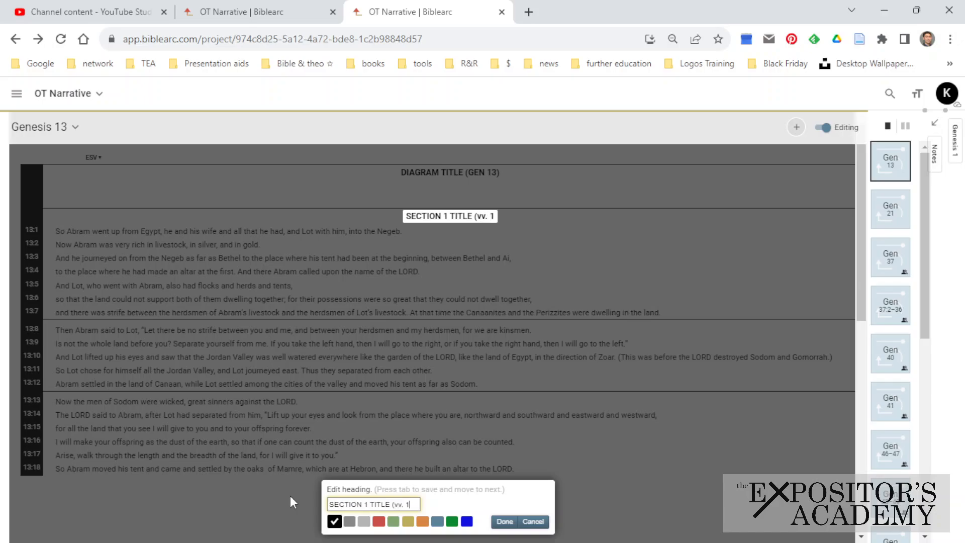
key(BackSpace)
key(BackSpace)
key(BackSpace)
key(BackSpace)
key(BackSpace)
key(BackSpace)
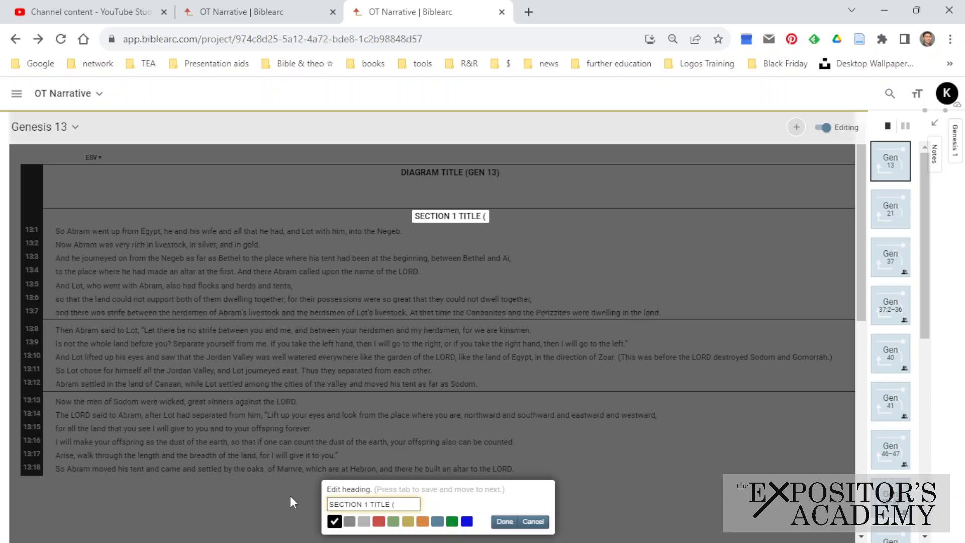
text(13:1)
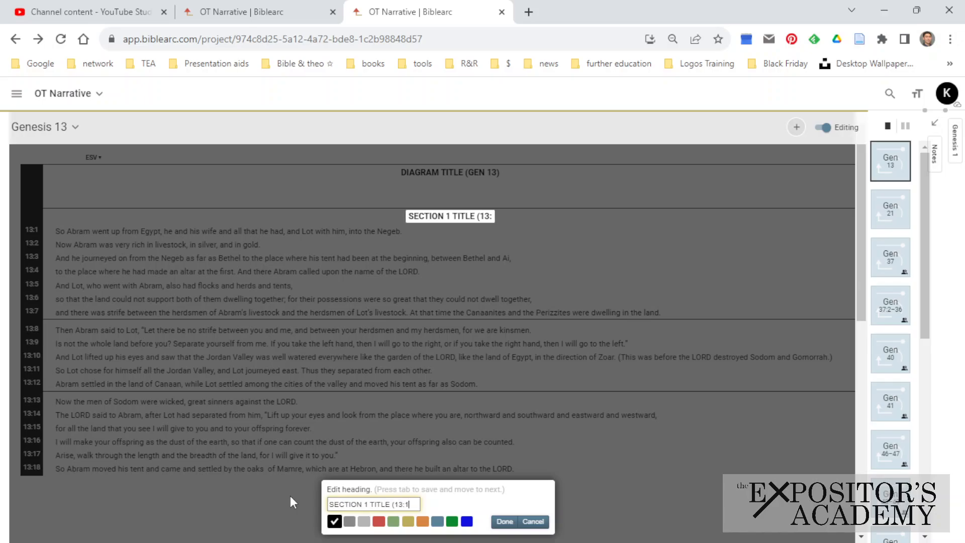
text(-7))
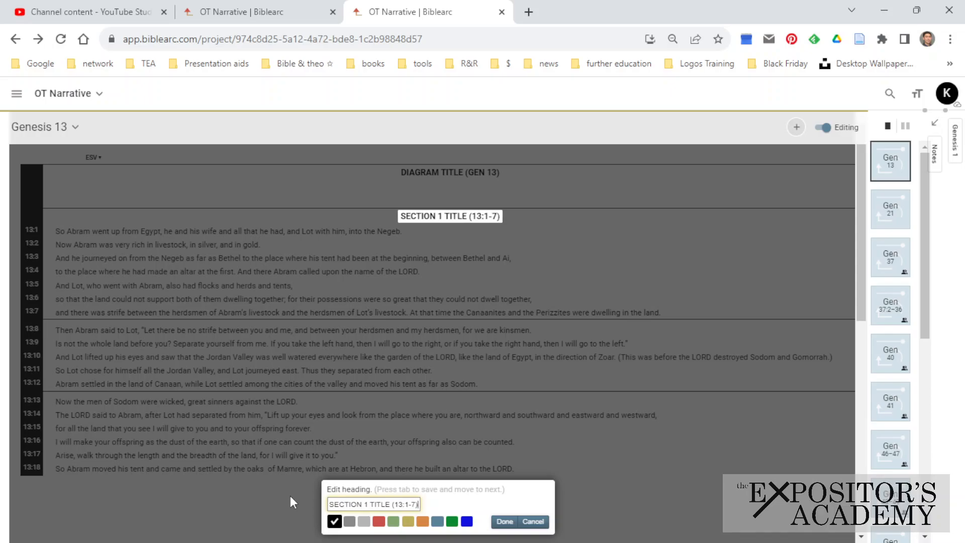
click(437, 521)
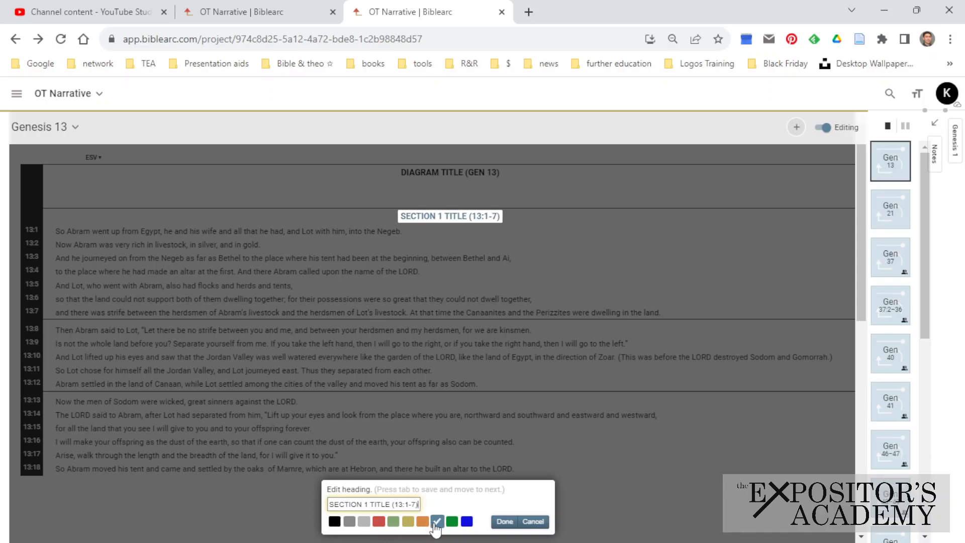
click(504, 521)
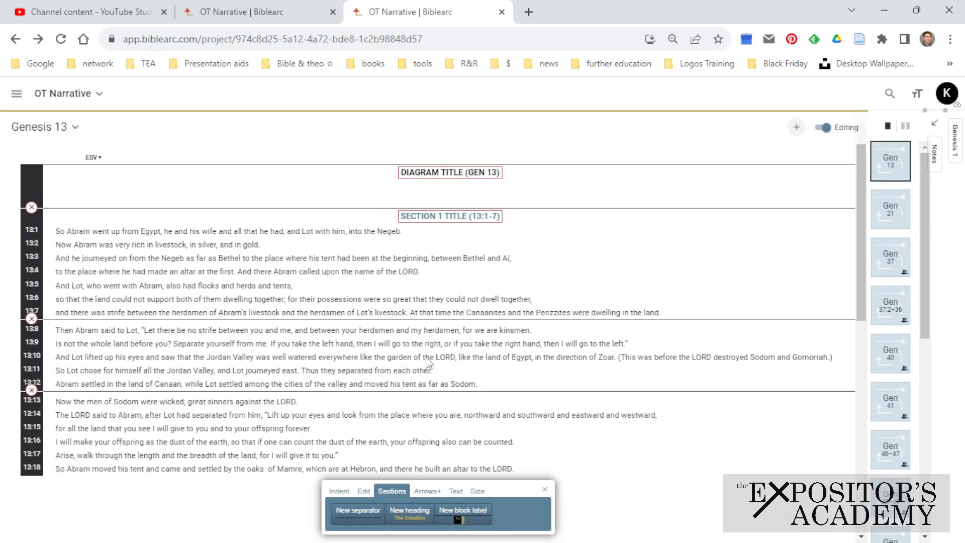
- Insert a steel-blue heading reading "SECTION 2 TITLE (13:8-12)" at the start of the section beginning with verse 13:8
click(392, 515)
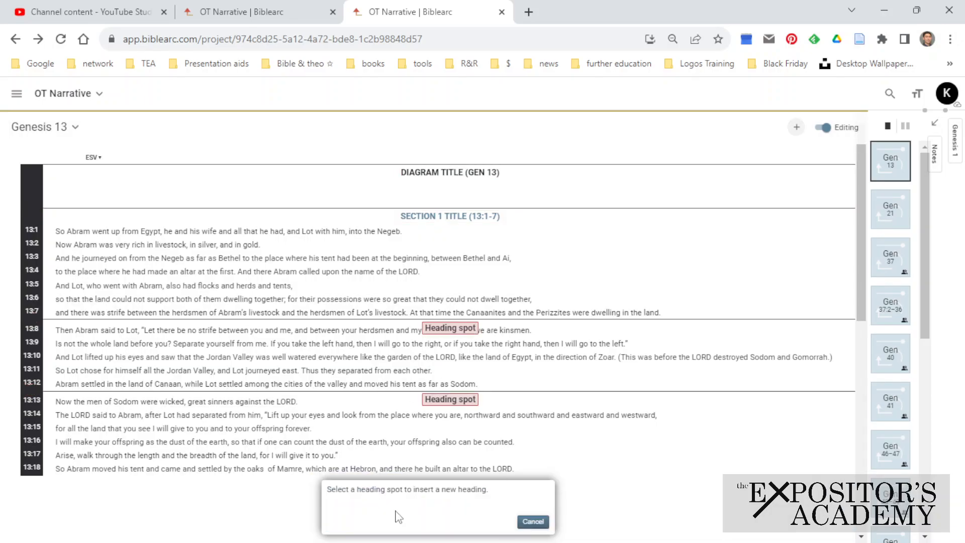
click(450, 328)
drag(392, 504, 297, 498)
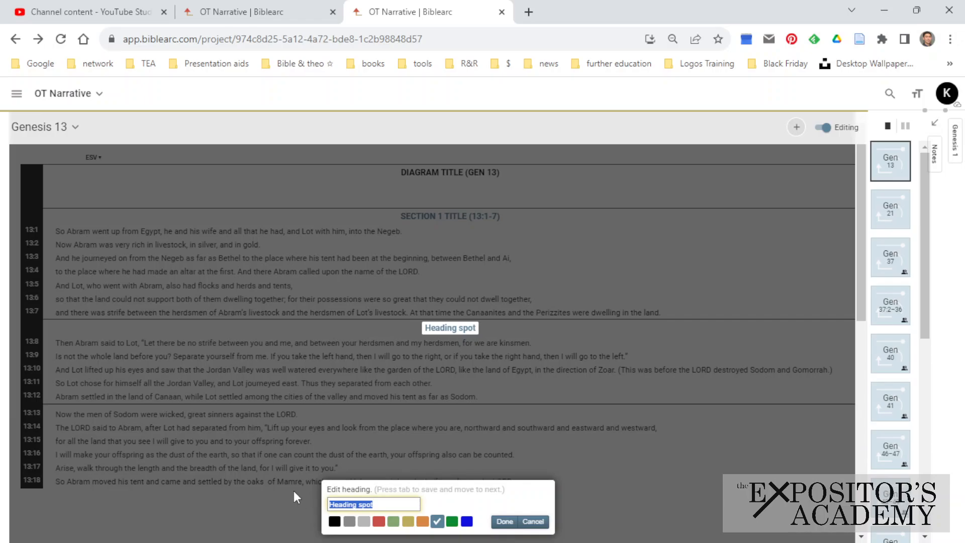
text(SECTION 2)
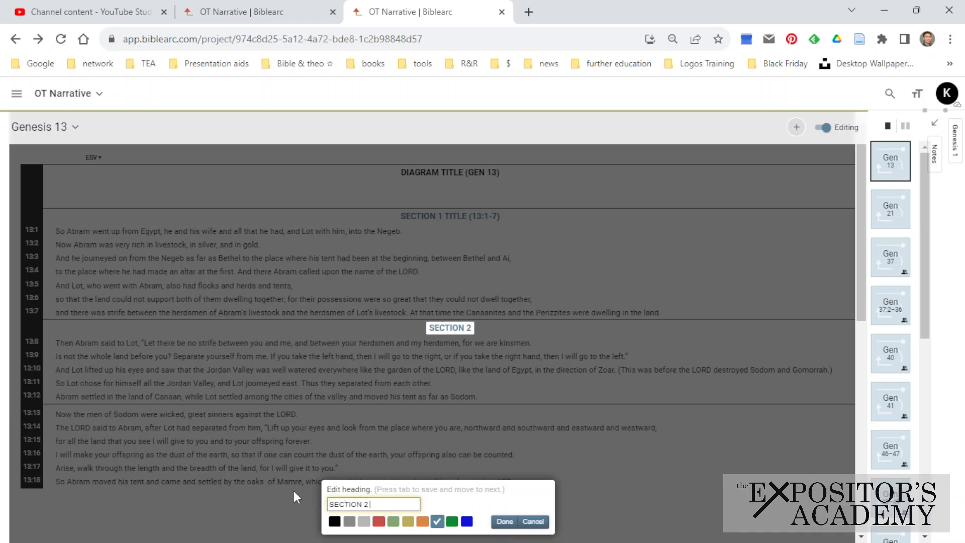
text( TITLE (1)
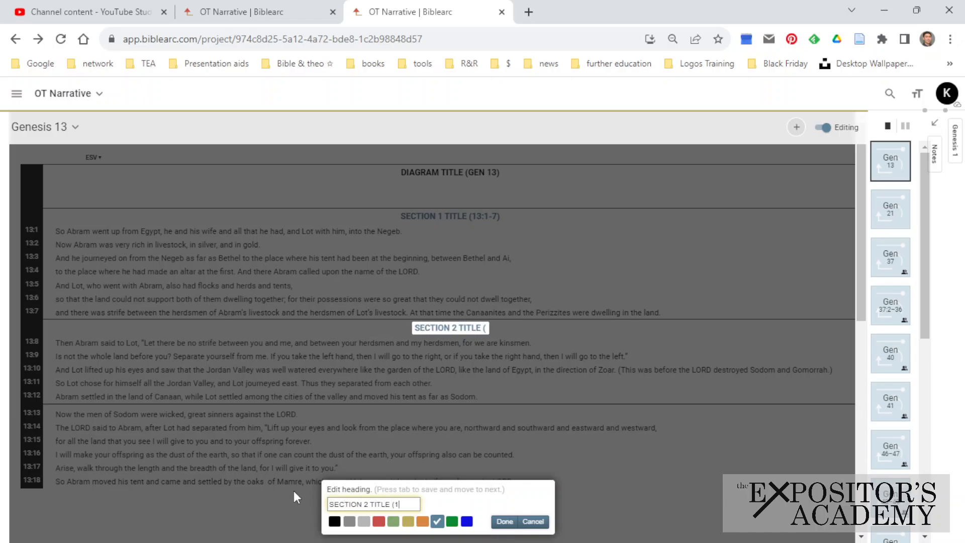
text(3:8-12))
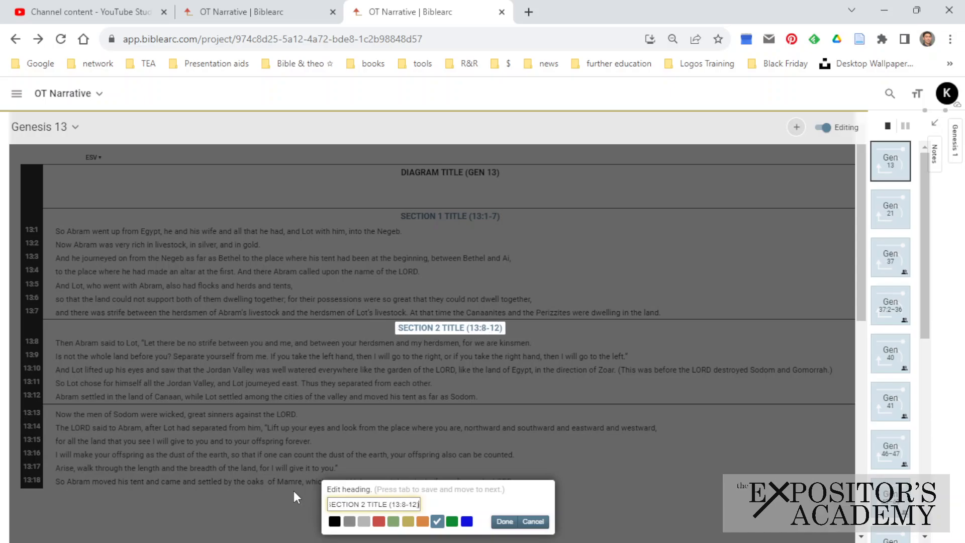
key(Return)
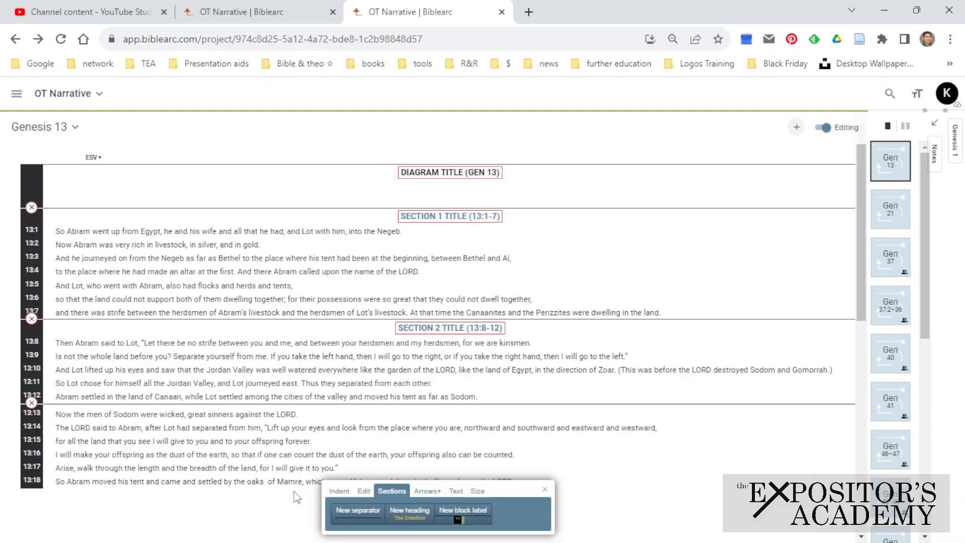
- Insert a steel-blue heading reading "SECTION 3 TITLE (13:13-18)" at the start of the section beginning with verse 13:13
click(411, 516)
click(435, 444)
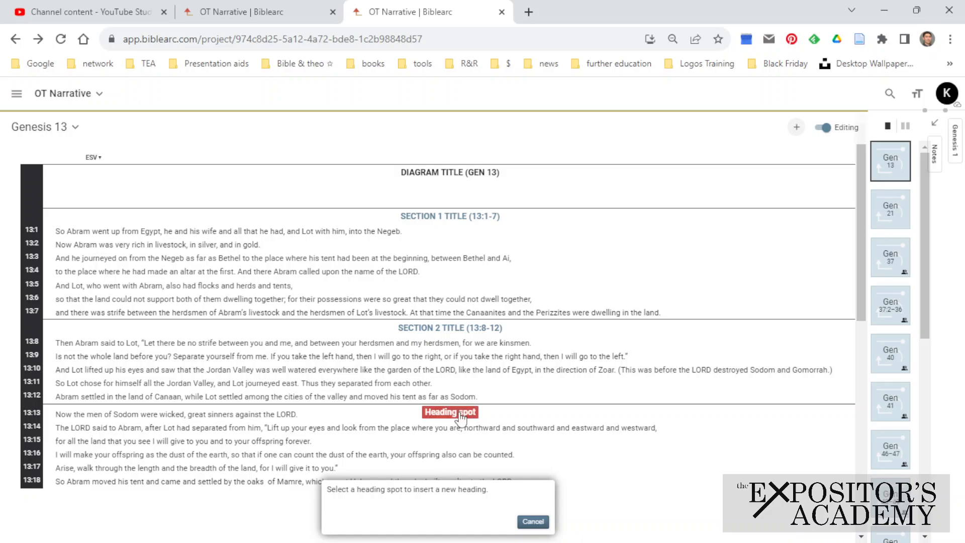
click(392, 506)
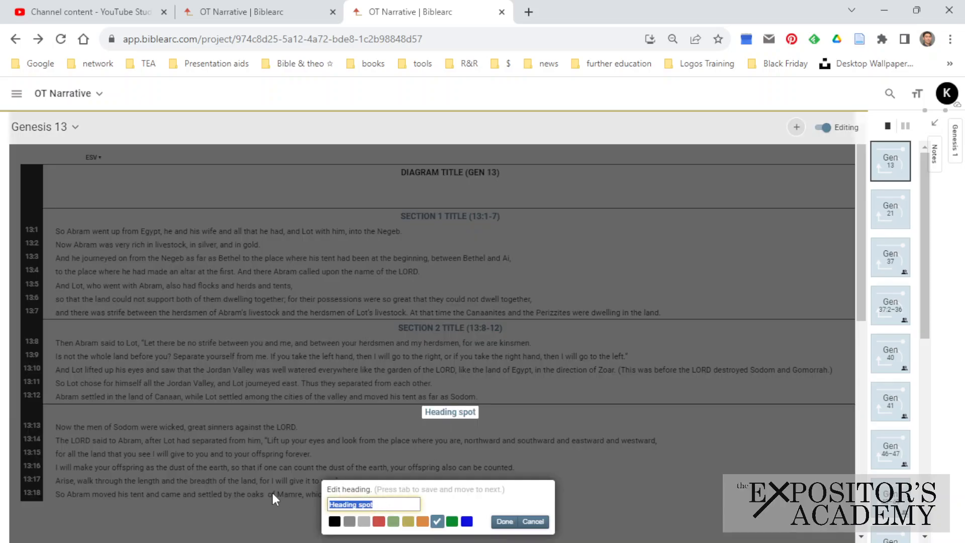
text(SECTION 3)
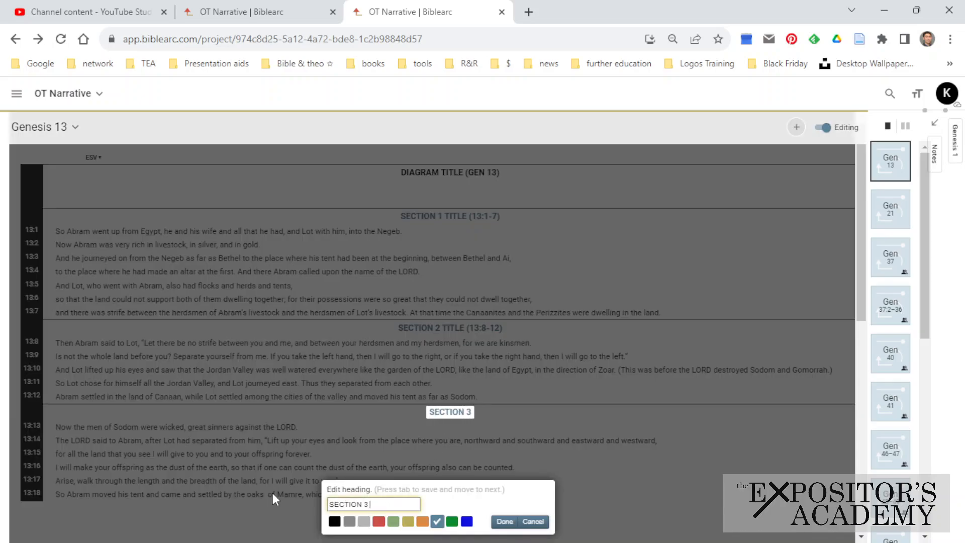
text( TITLE (13:13-1)
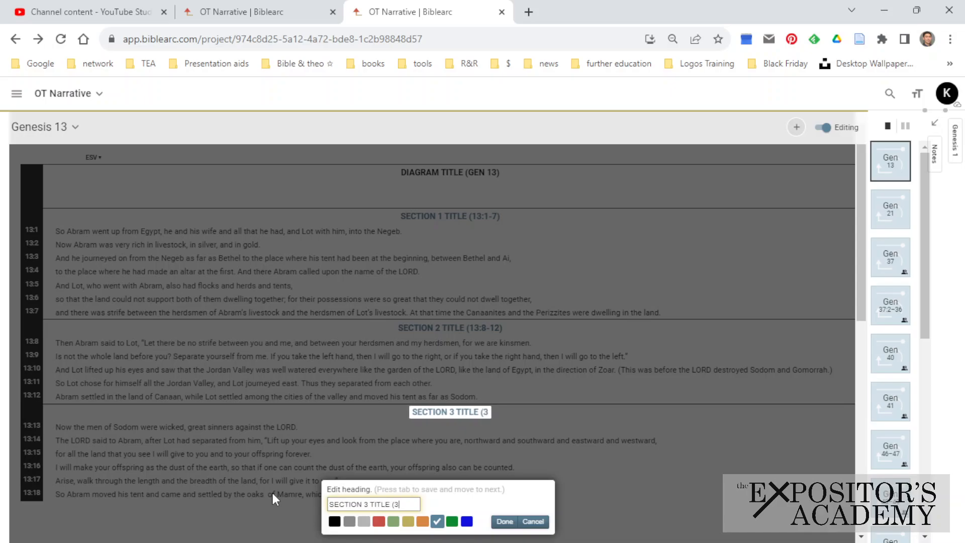
text(8))
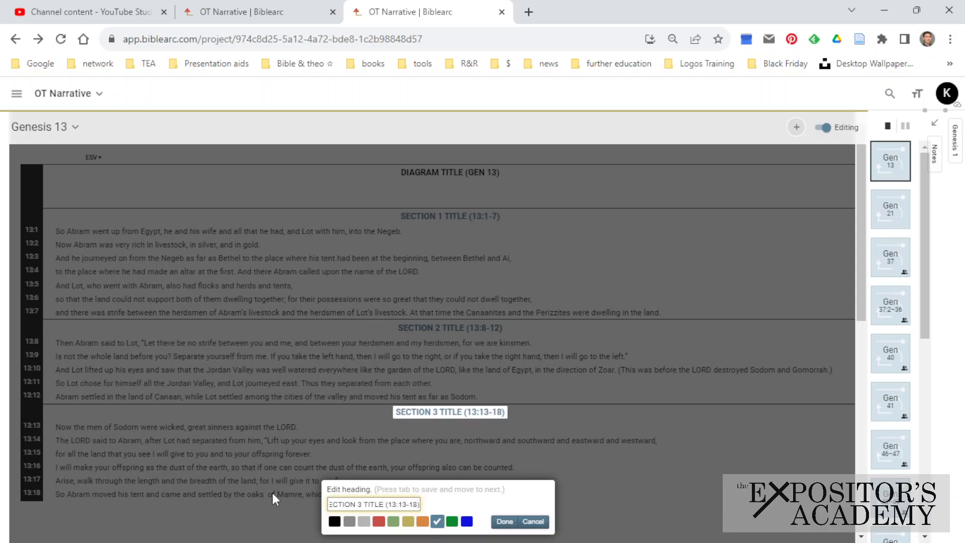
key(Return)
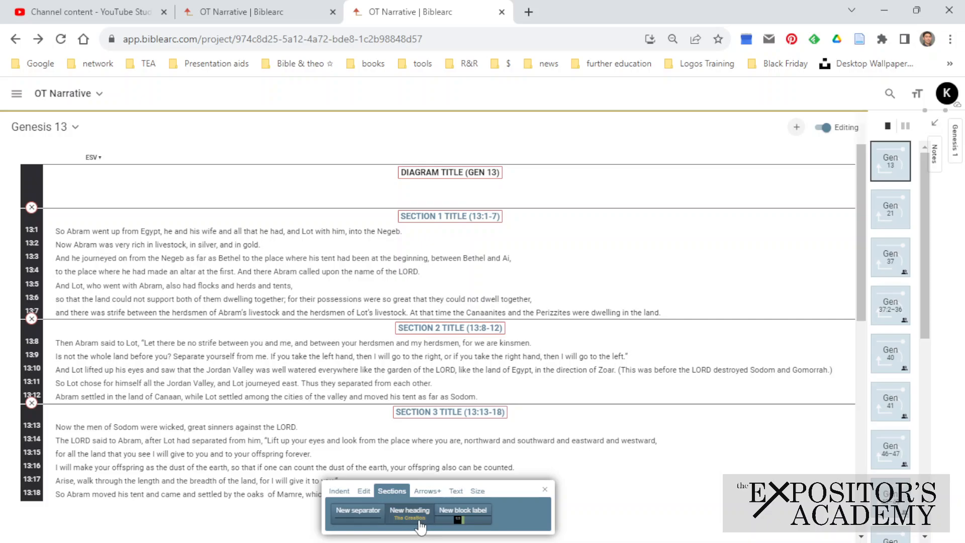
- Examine how colored boxes group the summary and verses in the Genesis 37:2–36 module, and return to the Genesis 13 module
click(425, 492)
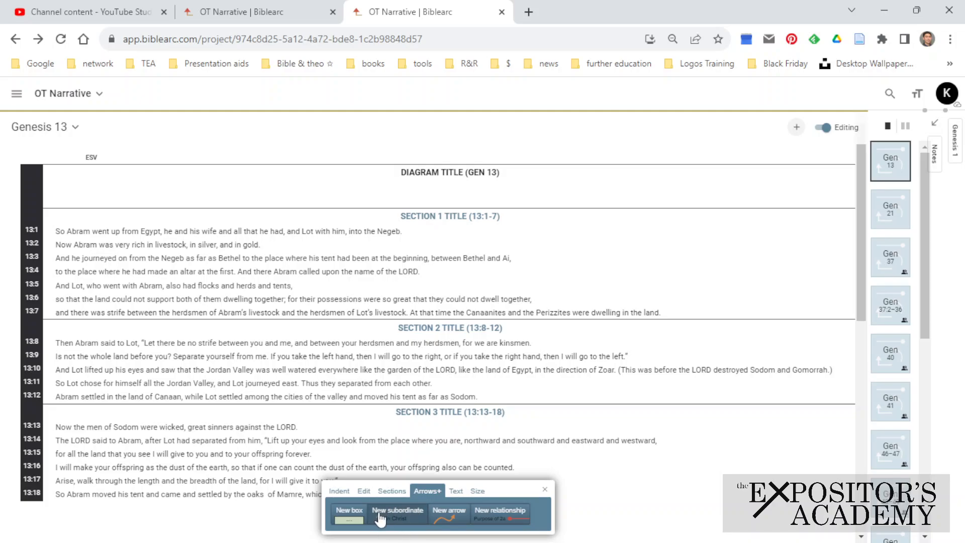
click(892, 318)
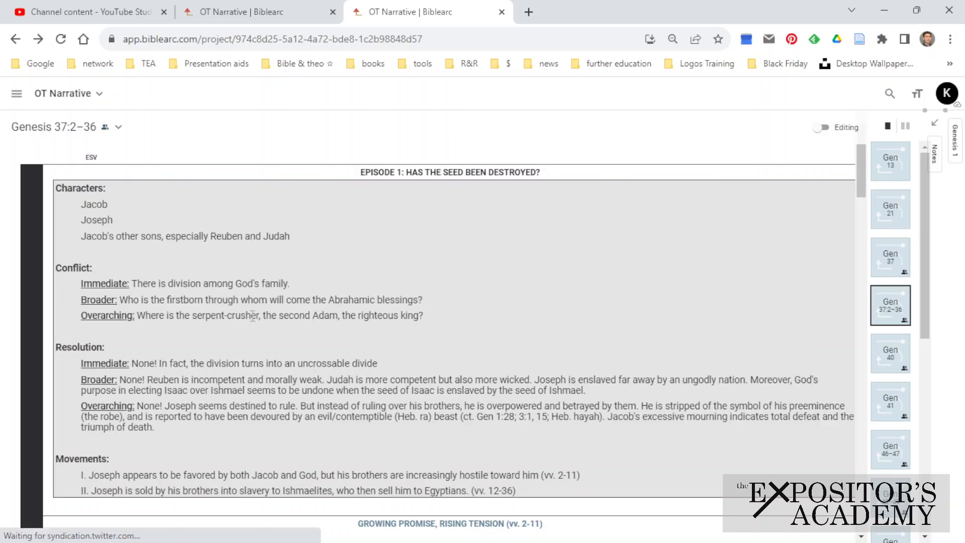
scroll(252, 310, down, 5)
scroll(253, 310, down, 4)
scroll(241, 299, up, 2)
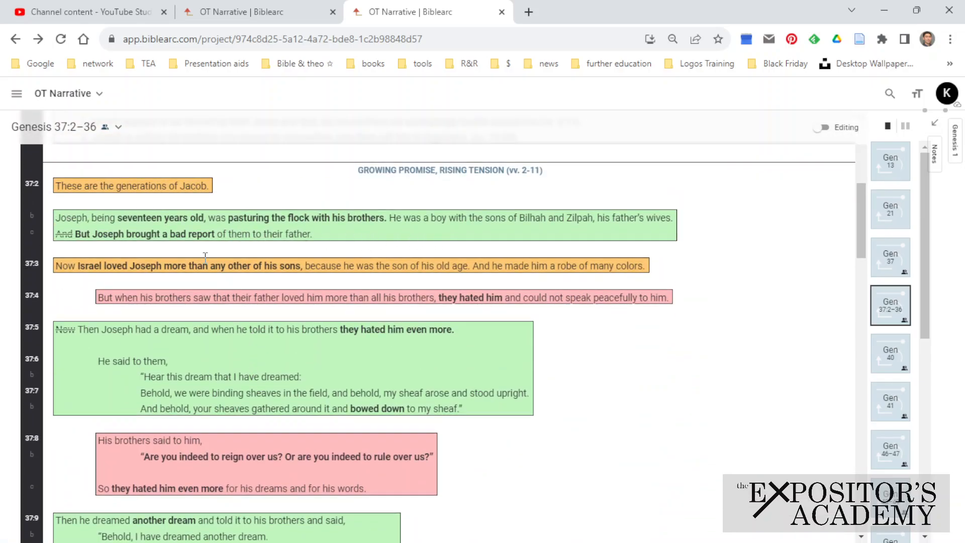
scroll(205, 301, down, 10)
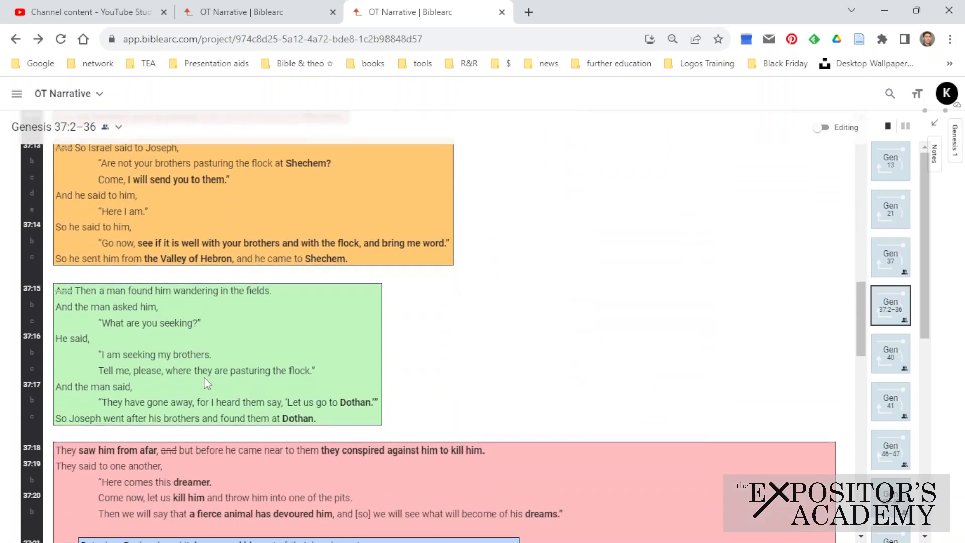
scroll(205, 377, down, 10)
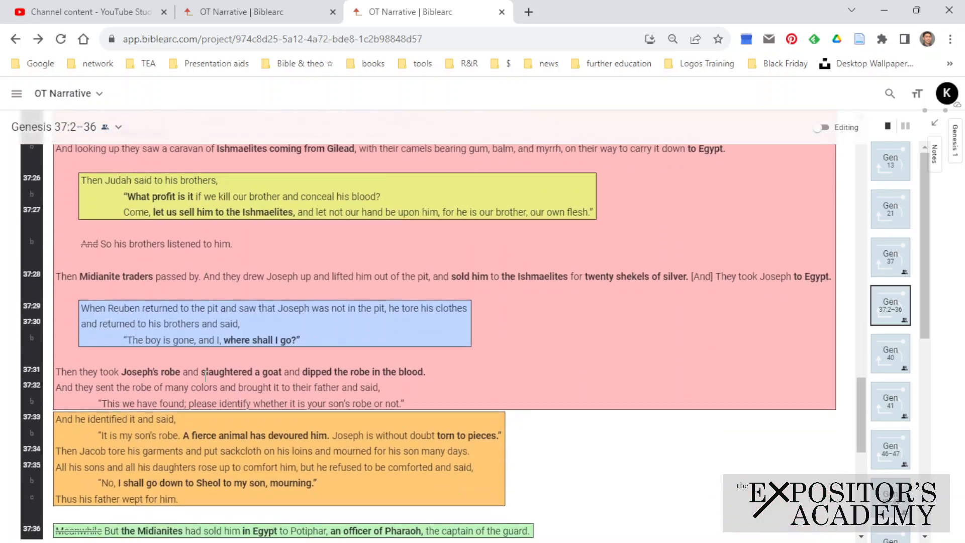
scroll(205, 376, down, 3)
scroll(205, 376, up, 9)
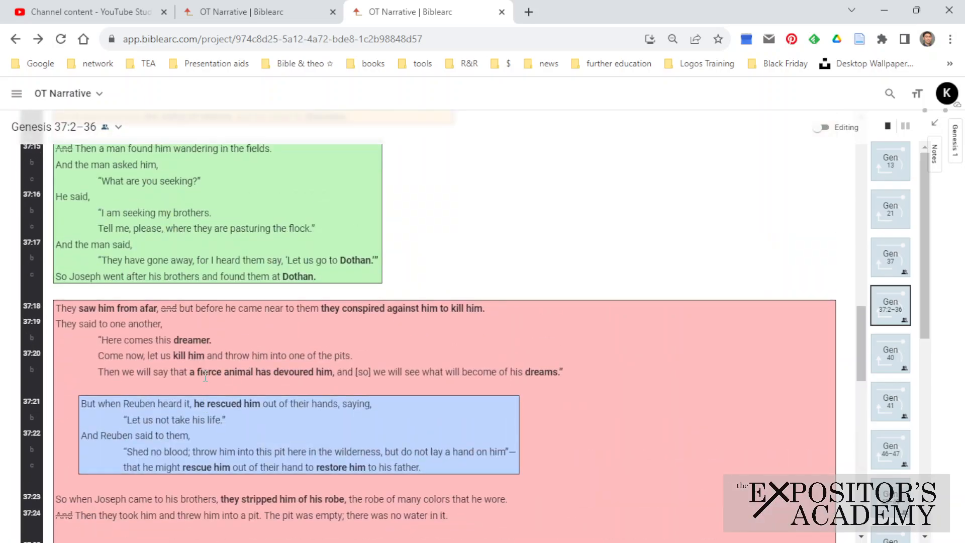
scroll(205, 377, up, 15)
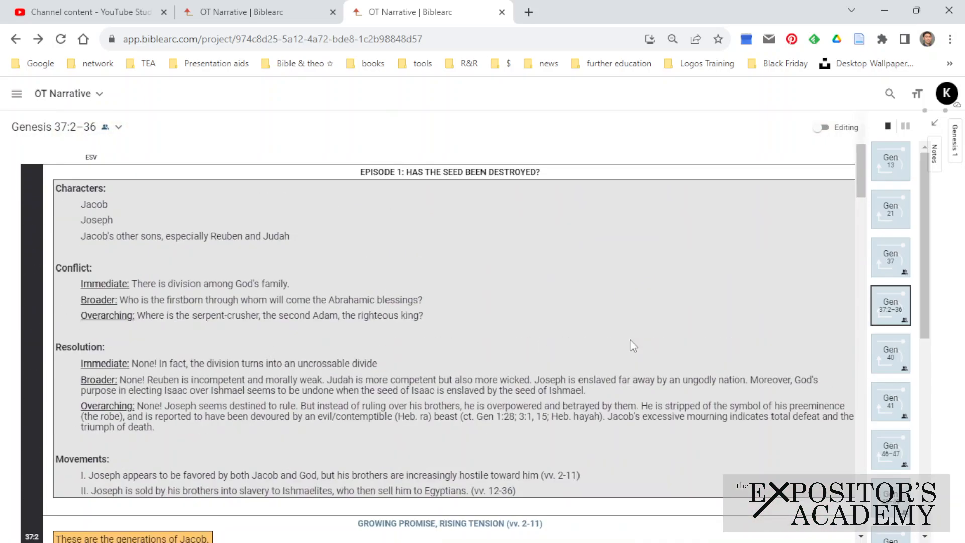
click(888, 164)
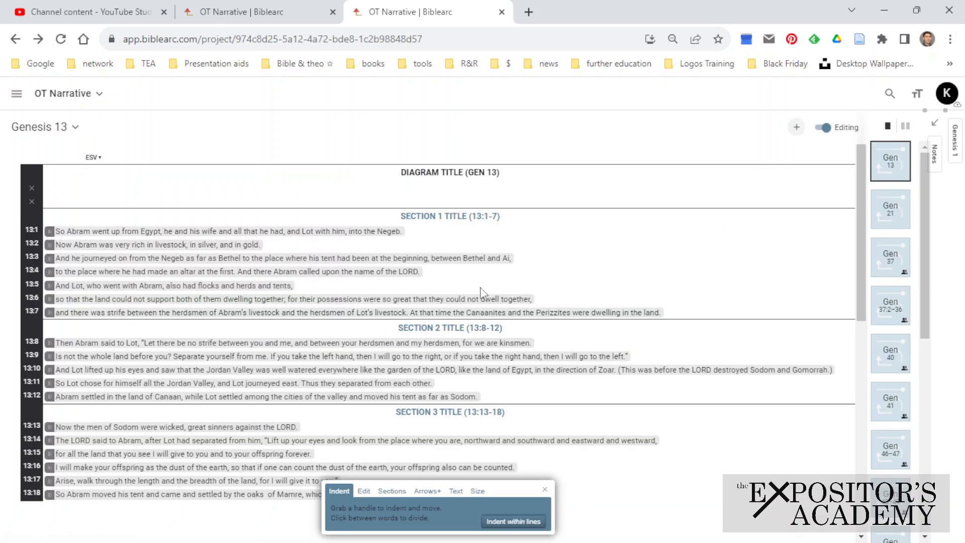
- Create a new box around verses 13:1 to 13:4
click(426, 490)
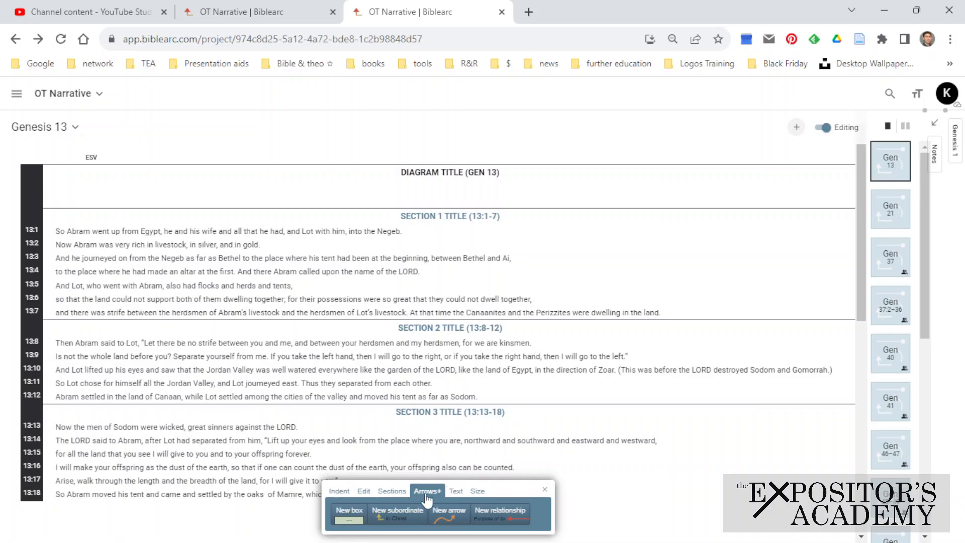
click(349, 521)
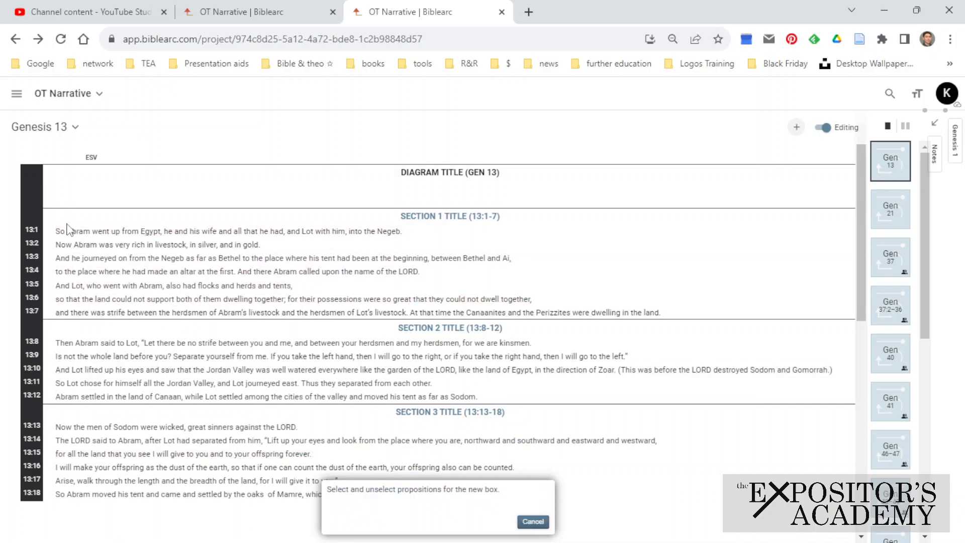
drag(69, 235, 309, 281)
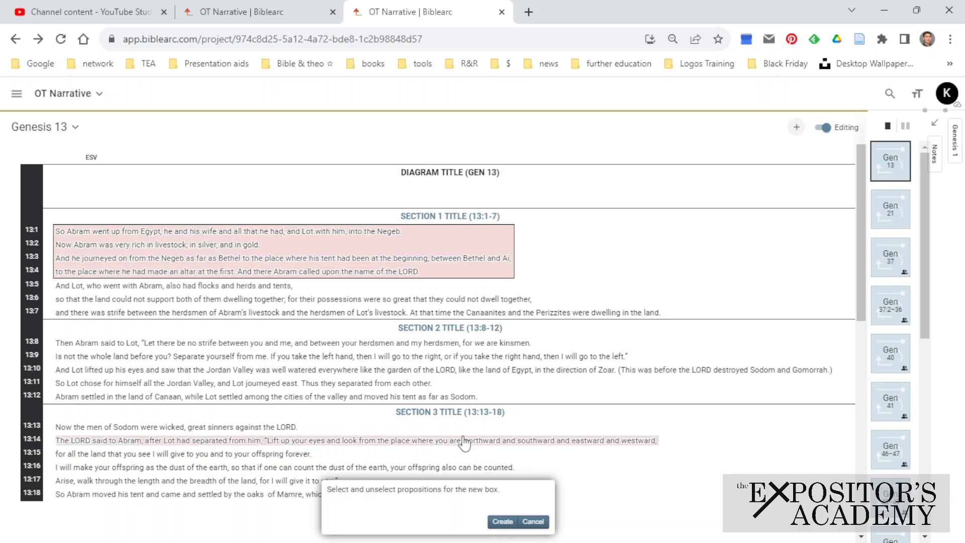
key(Return)
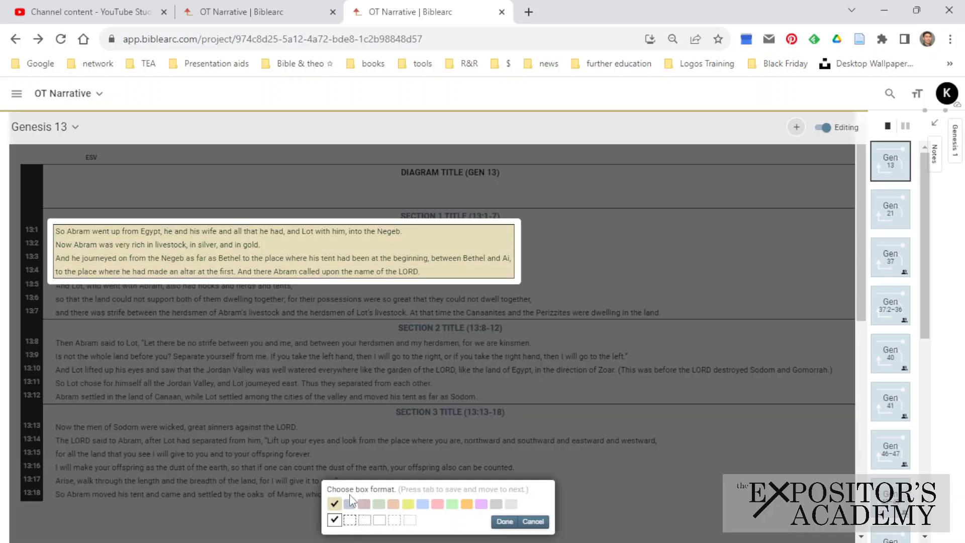
- Try the alternative dashed and lighter border styles on the box around verses 13:1–4, and return to the solid black border
click(349, 519)
click(365, 520)
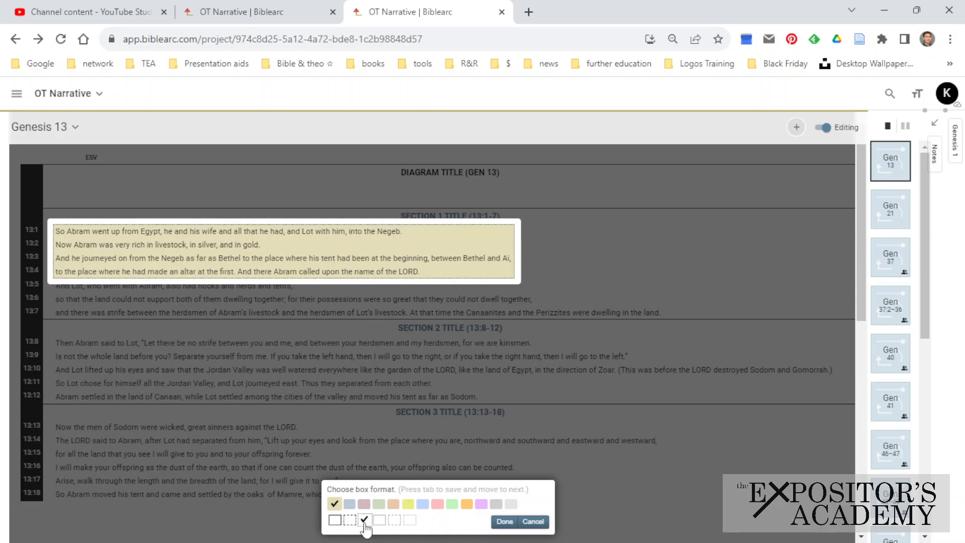
click(379, 519)
click(395, 519)
click(409, 521)
click(335, 521)
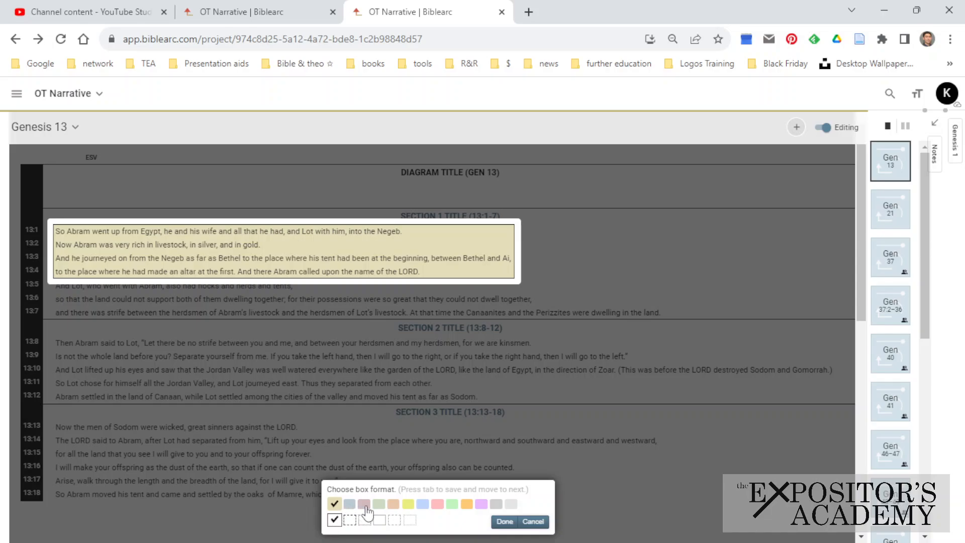
- Try several fill colors on the box, including green, orange, purple and gray, and finish it with the tan fill
click(452, 504)
click(466, 504)
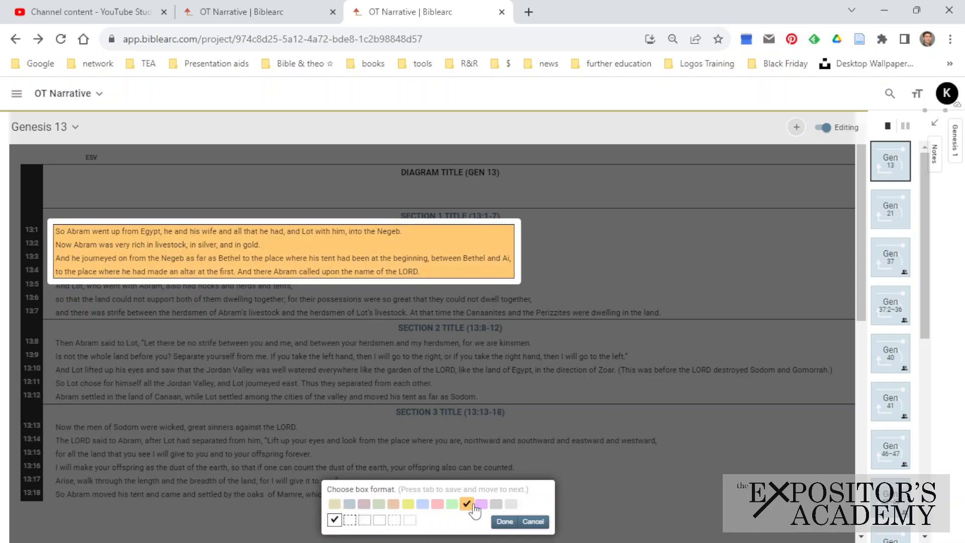
click(481, 504)
click(495, 505)
click(437, 504)
click(407, 504)
click(364, 504)
click(349, 504)
click(334, 504)
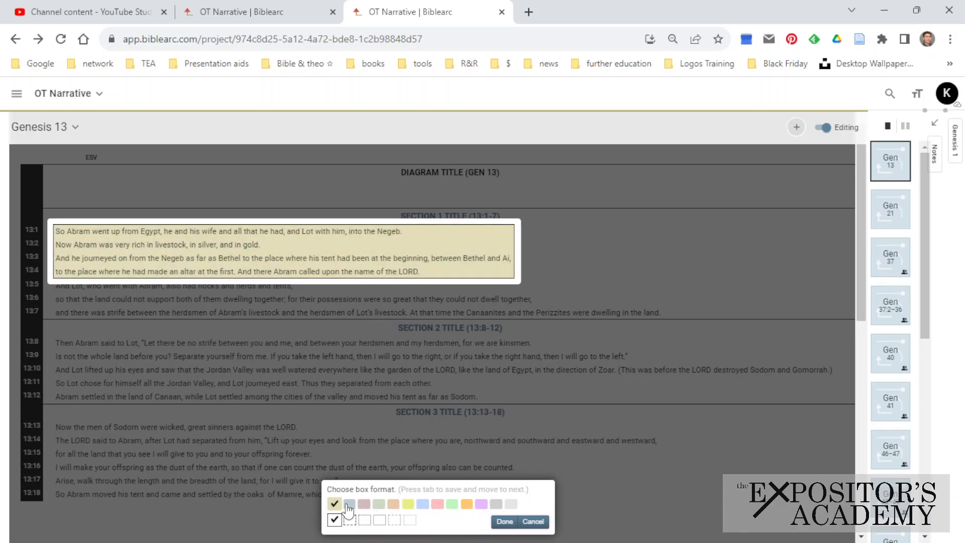
click(504, 521)
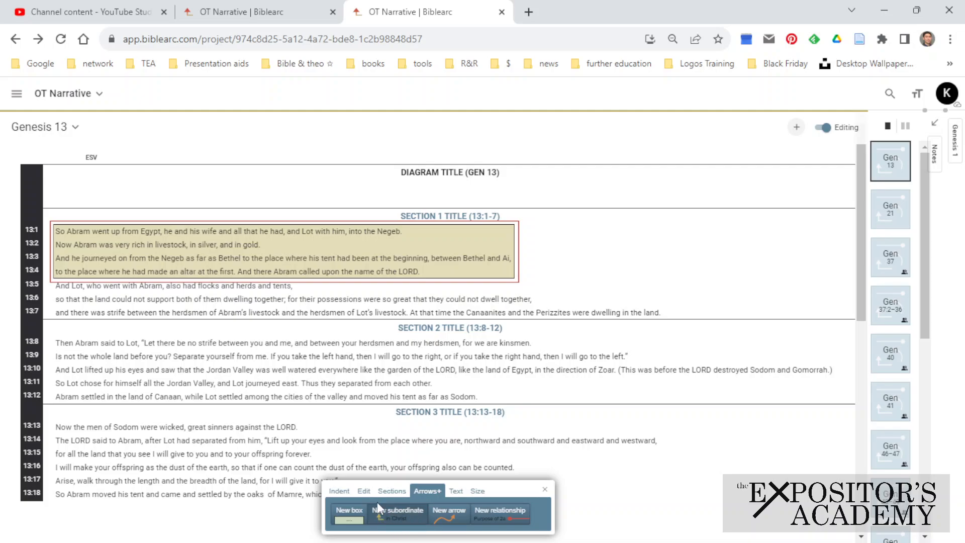
- Indent verses 13:6 and 13:7 together so that they start just beyond the word "Abram" in verse 13:5
click(339, 491)
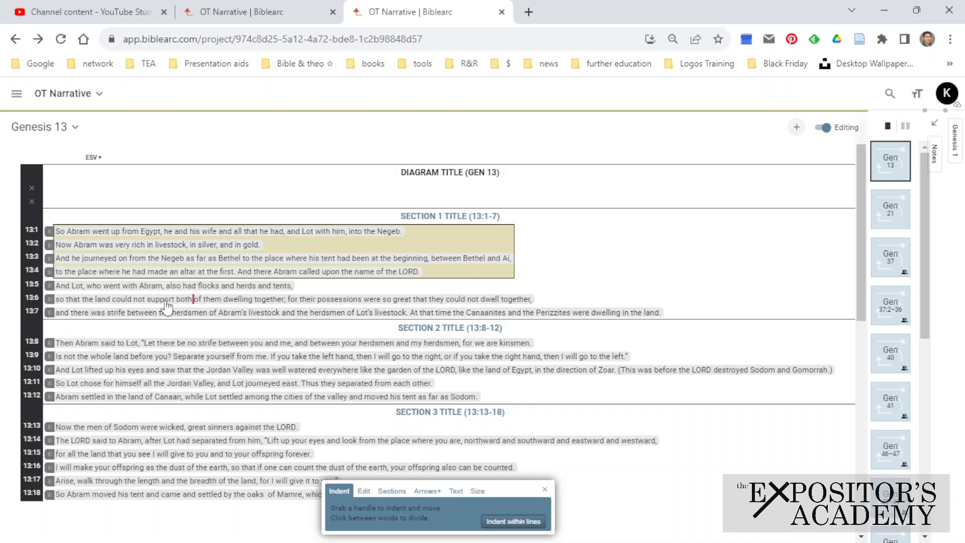
click(50, 299)
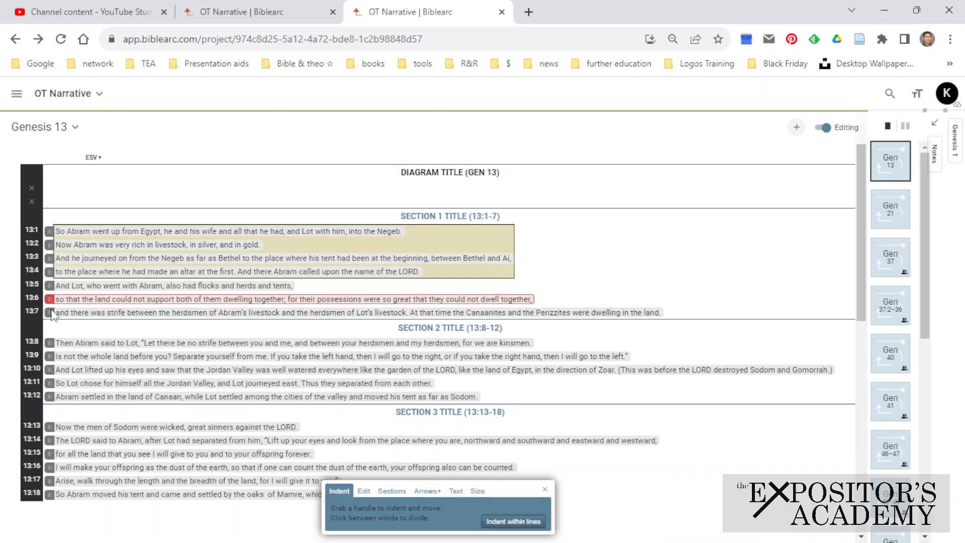
shift+click(51, 313)
drag(50, 300, 170, 306)
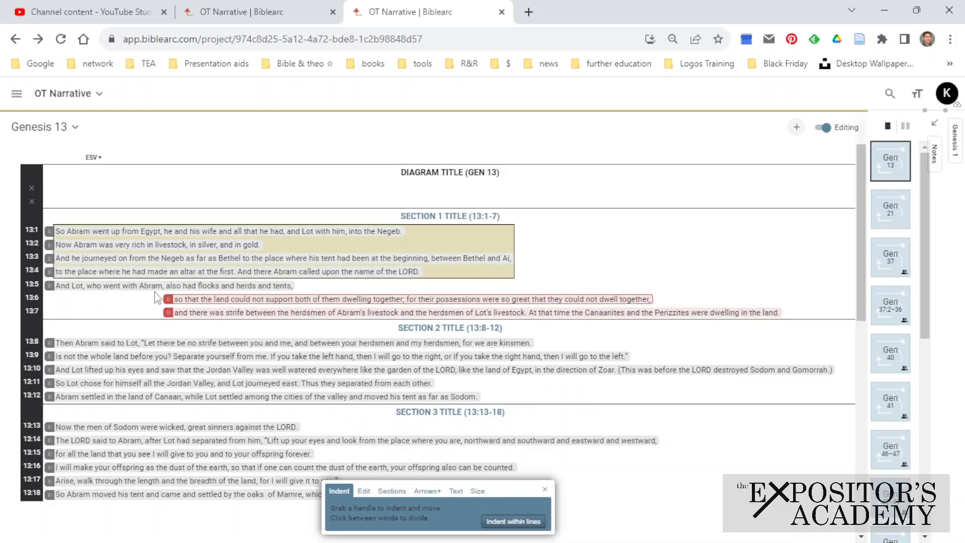
- Create a subordinate arrow linking verses 13:6 and 13:7 to the word "Abram" in verse 13:5
click(421, 491)
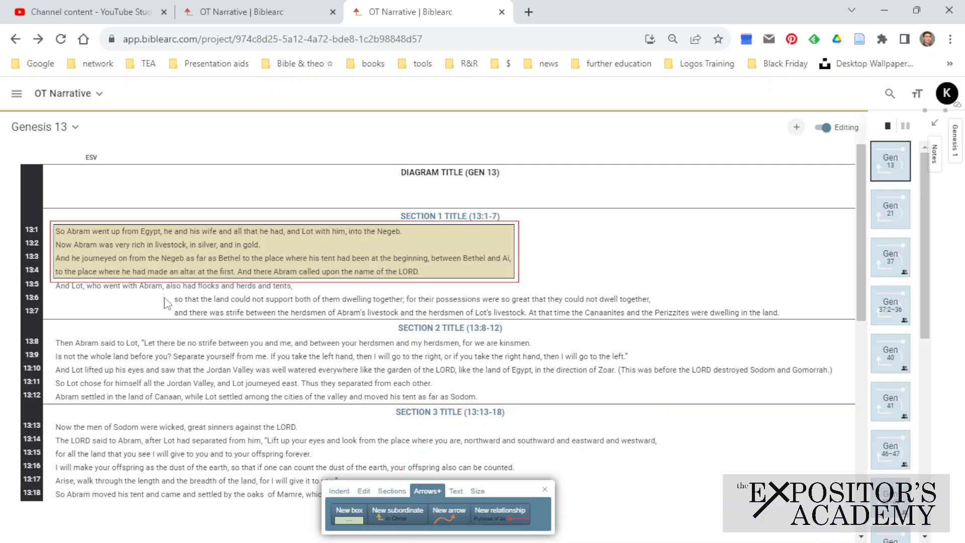
click(396, 511)
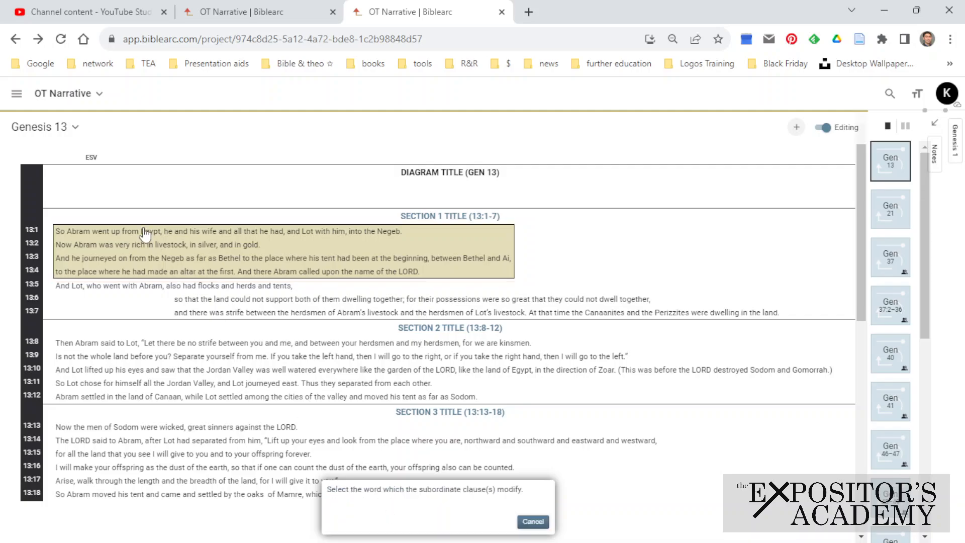
click(150, 285)
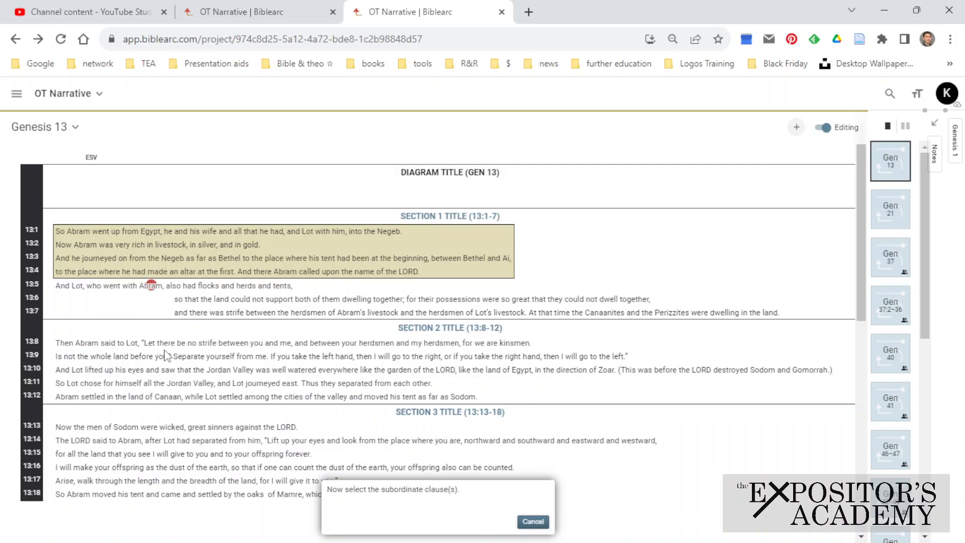
click(191, 302)
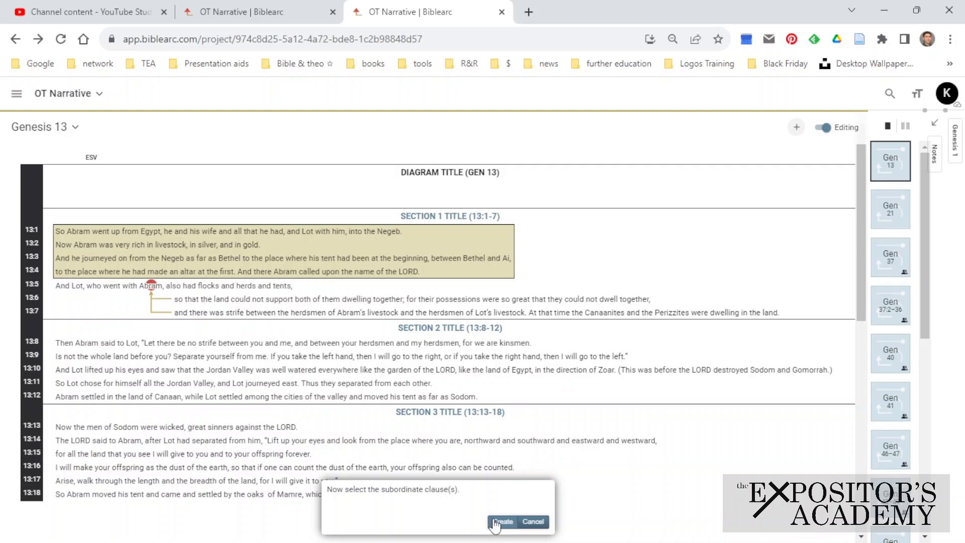
click(502, 521)
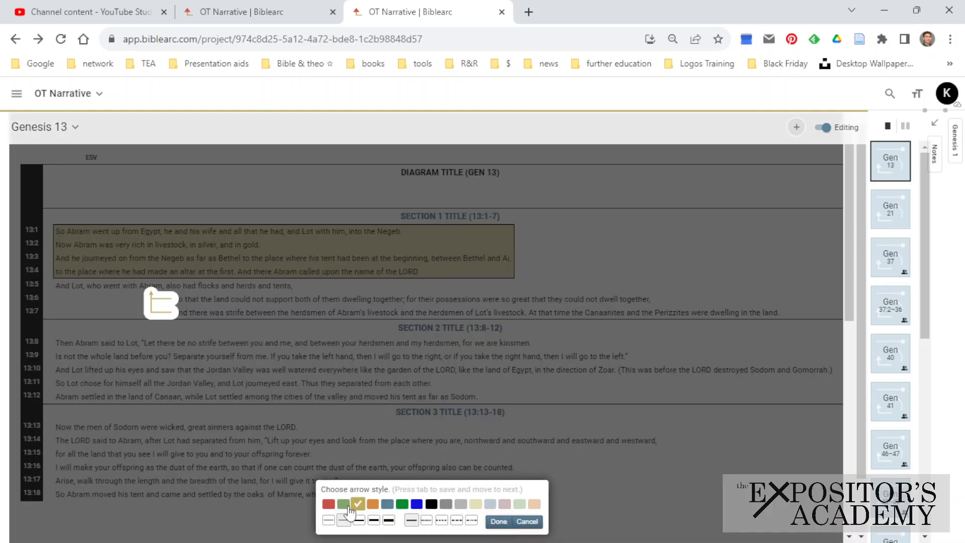
- Try the thickest dashed line and the thinnest weight on the subordinate arrow, and finish it as a solid gold line of medium weight
click(456, 521)
click(388, 520)
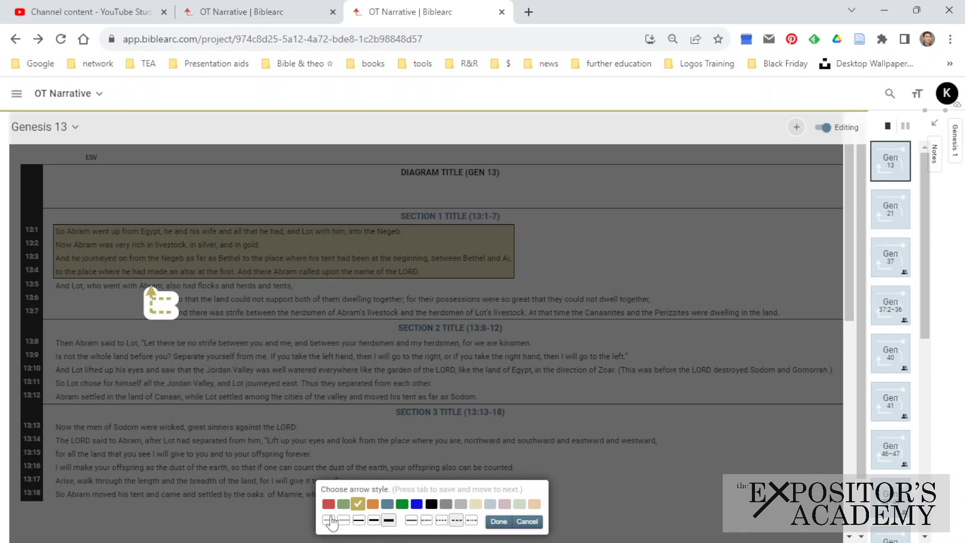
click(328, 520)
click(359, 520)
click(411, 521)
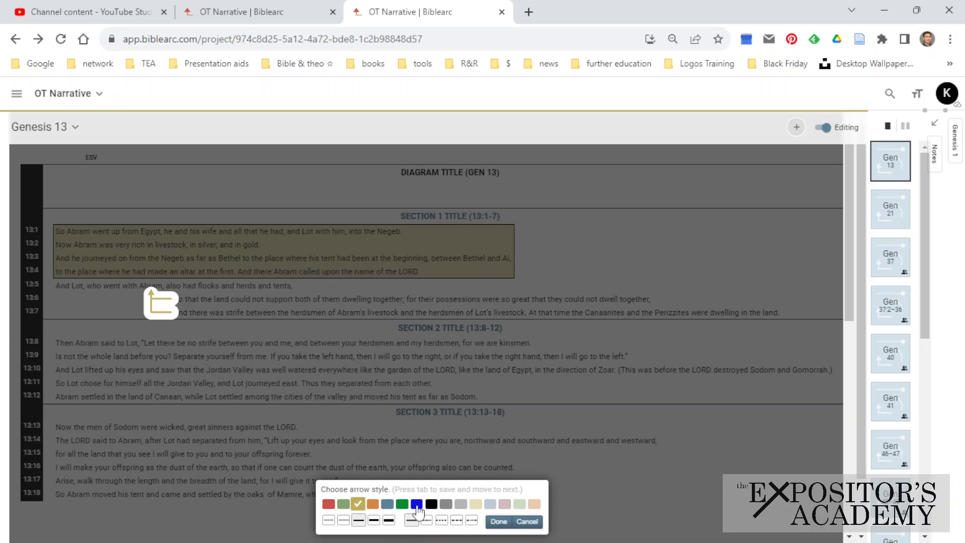
click(498, 522)
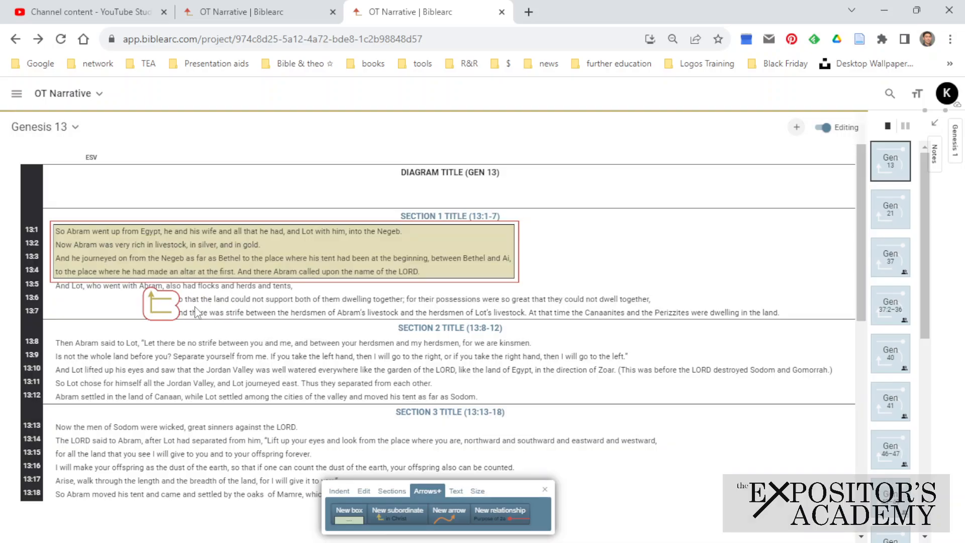
- Draw a new slate-blue arrow from the word "herds" in verse 13:5 to "offspring" in verse 13:15
click(454, 523)
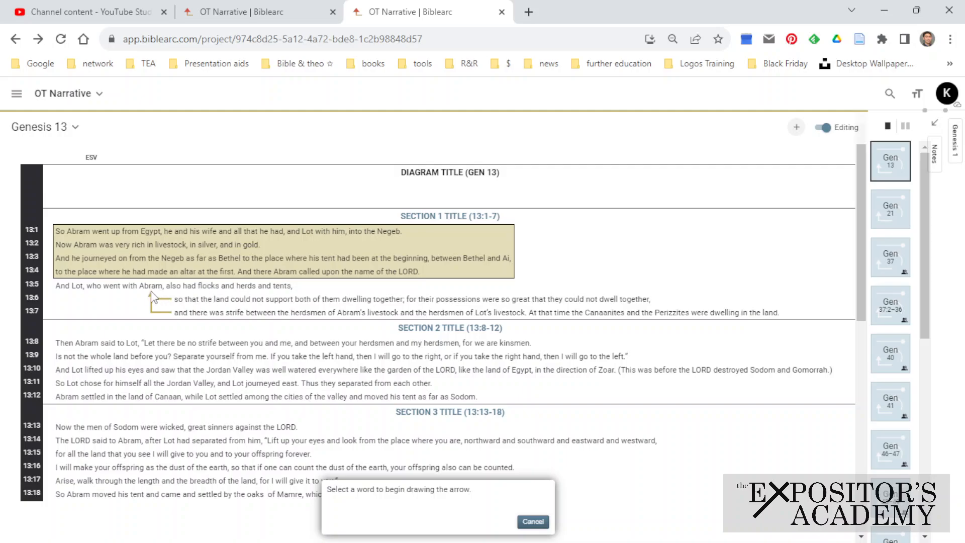
click(244, 287)
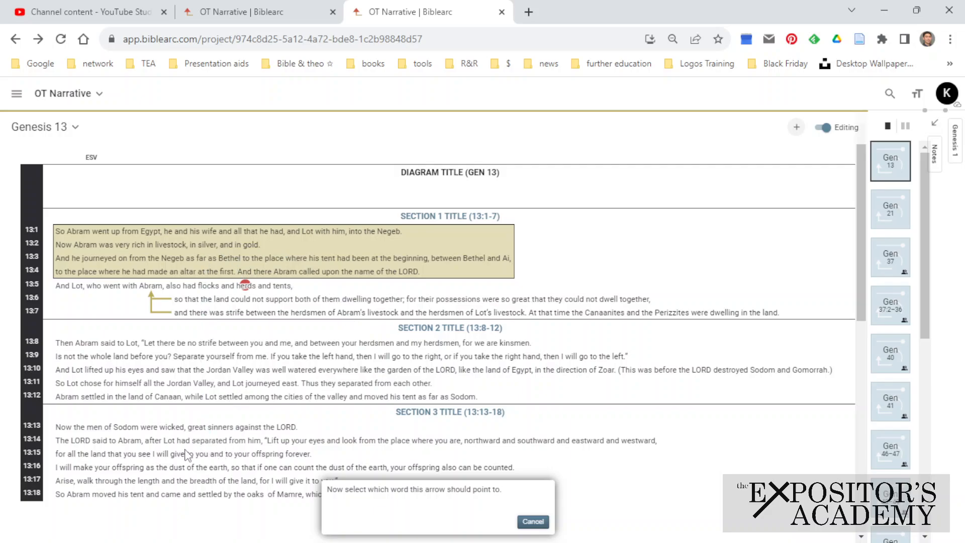
click(273, 455)
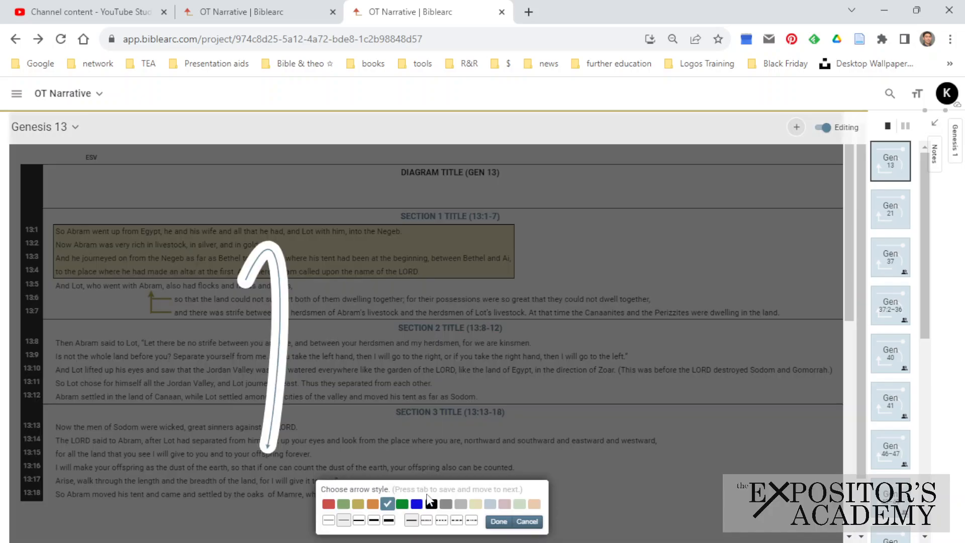
click(497, 521)
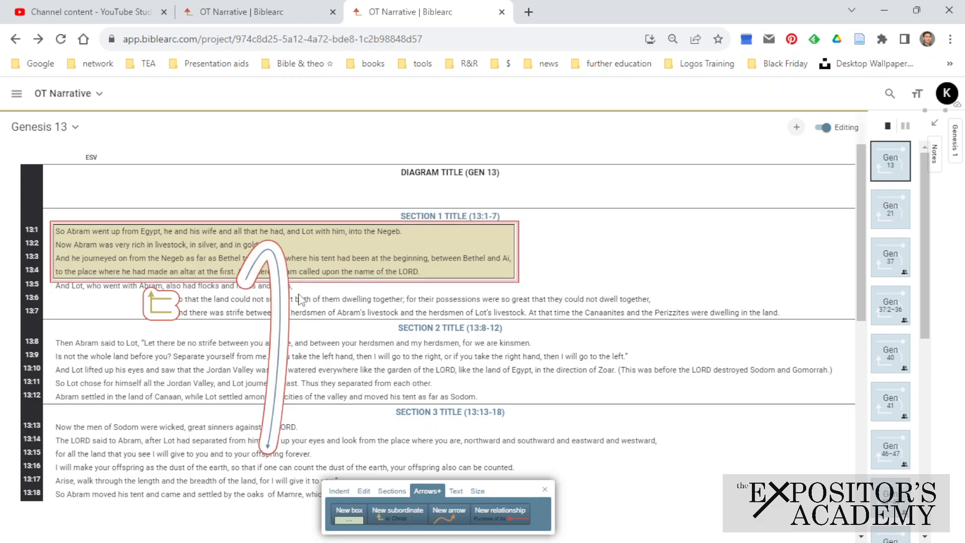
- Restyle the long arrow with the thinnest weight and a dashed line, and preview the diagram with editing briefly turned off
click(271, 438)
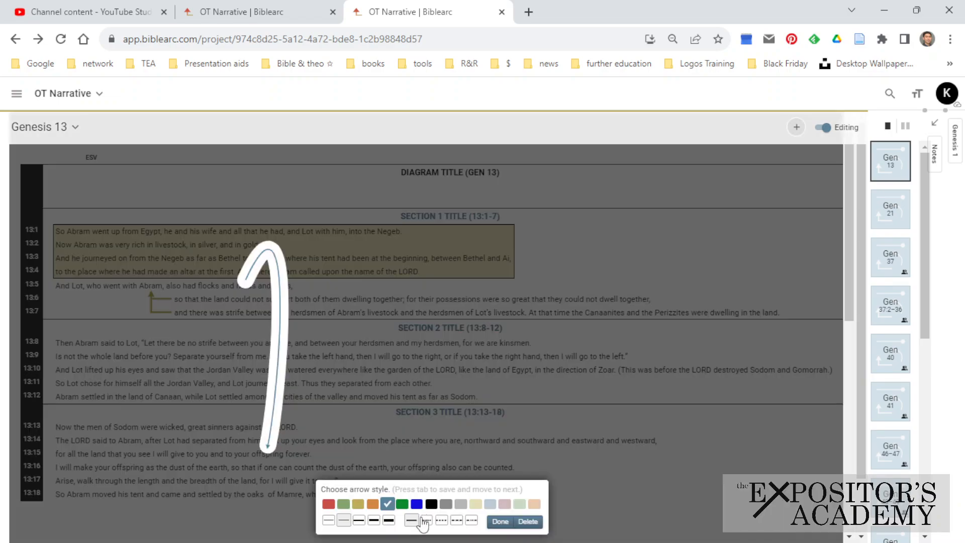
click(329, 520)
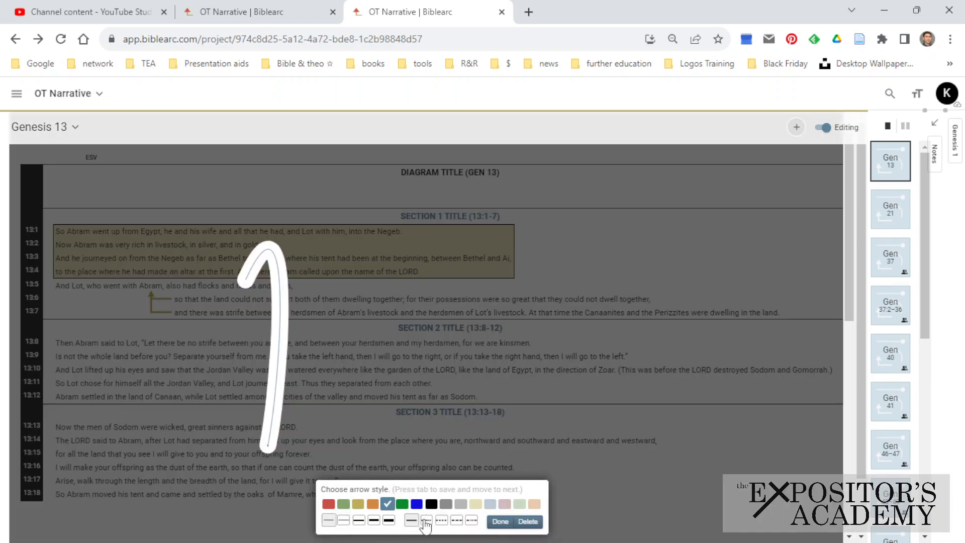
click(441, 520)
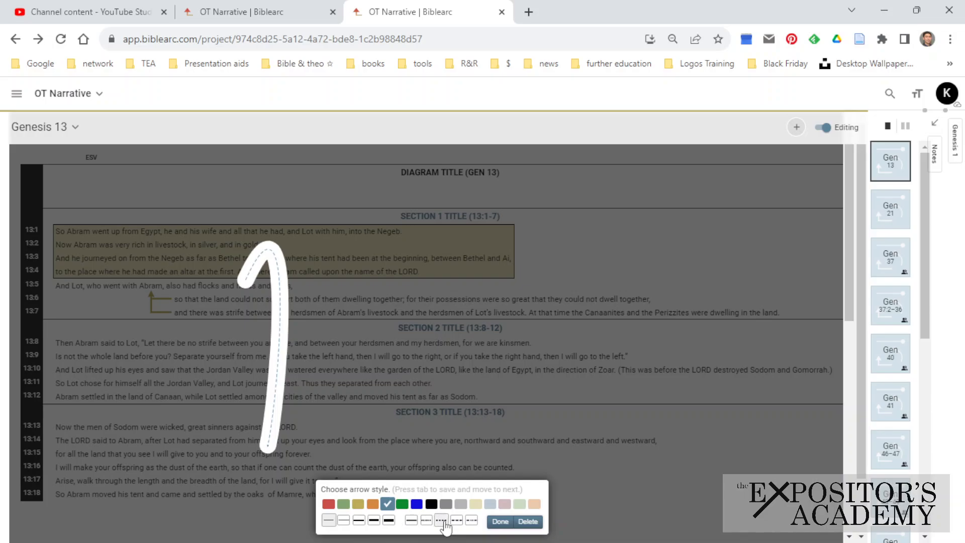
click(500, 521)
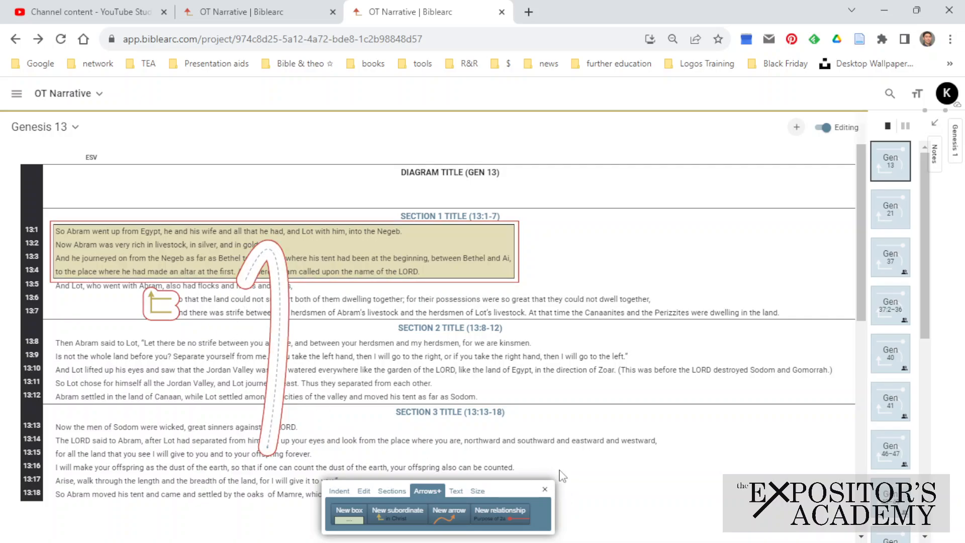
click(825, 129)
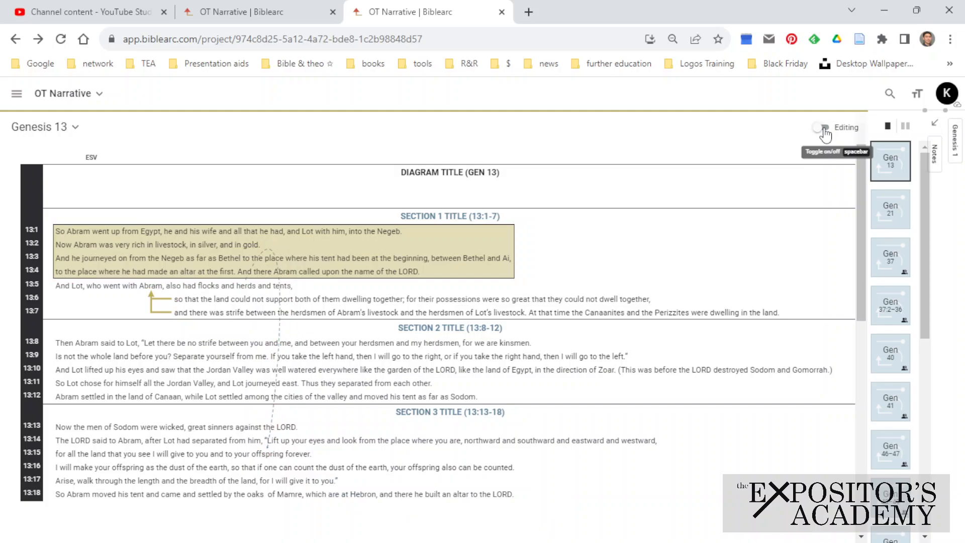
click(824, 130)
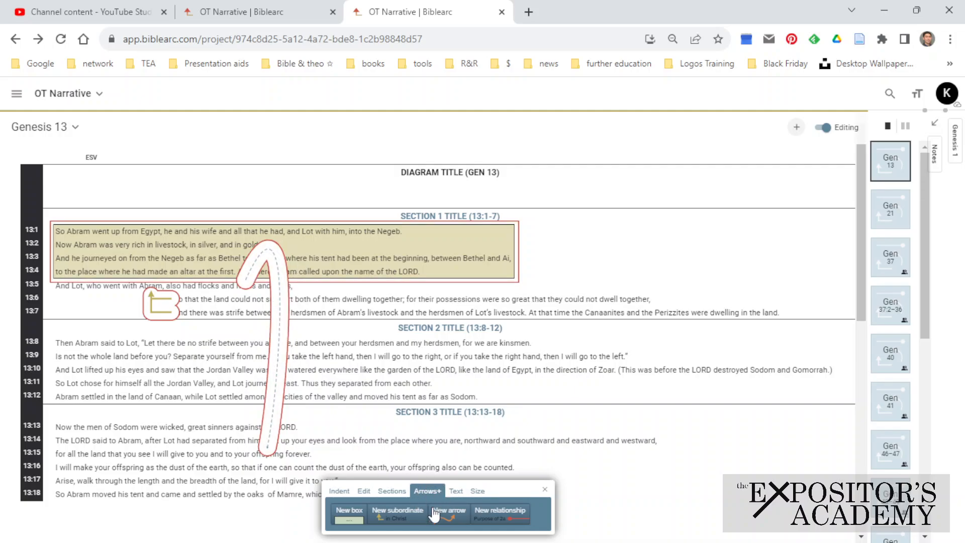
- Delete the long dashed arrow, the box around verses 13:1–4 and the subordinate arrow below verse 13:5
click(280, 330)
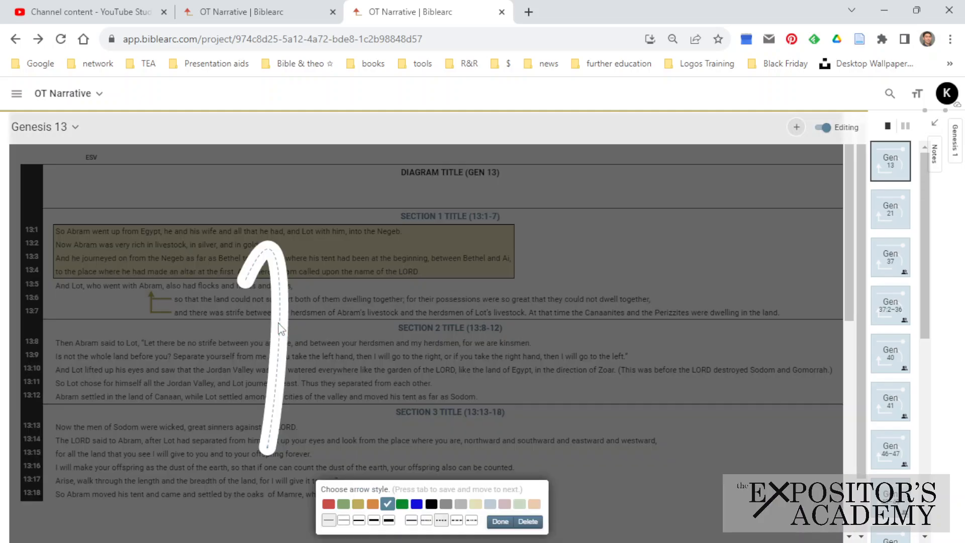
click(535, 522)
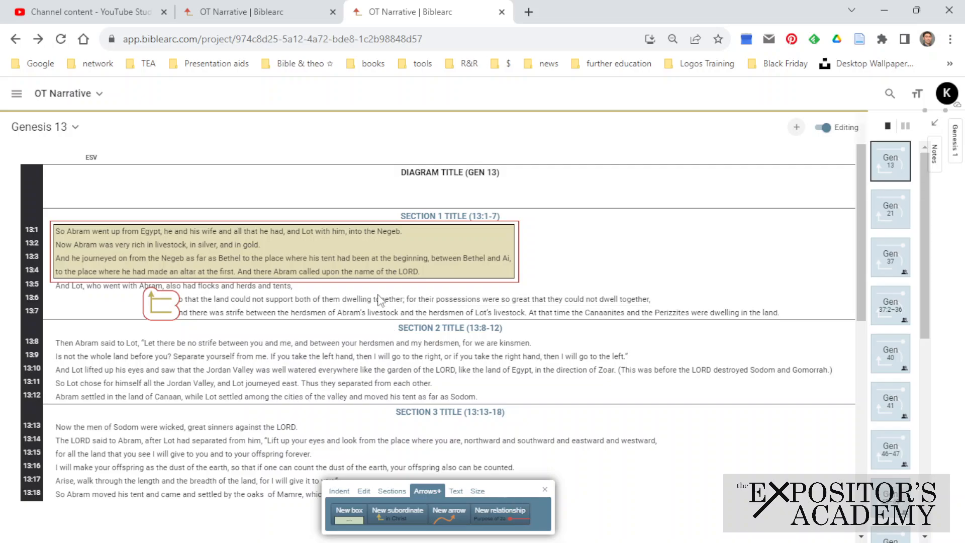
click(374, 253)
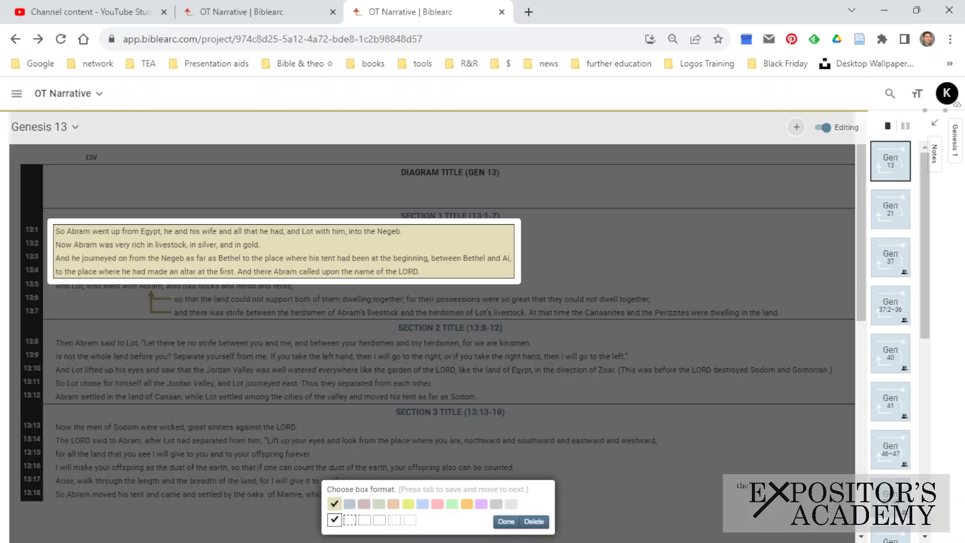
click(506, 521)
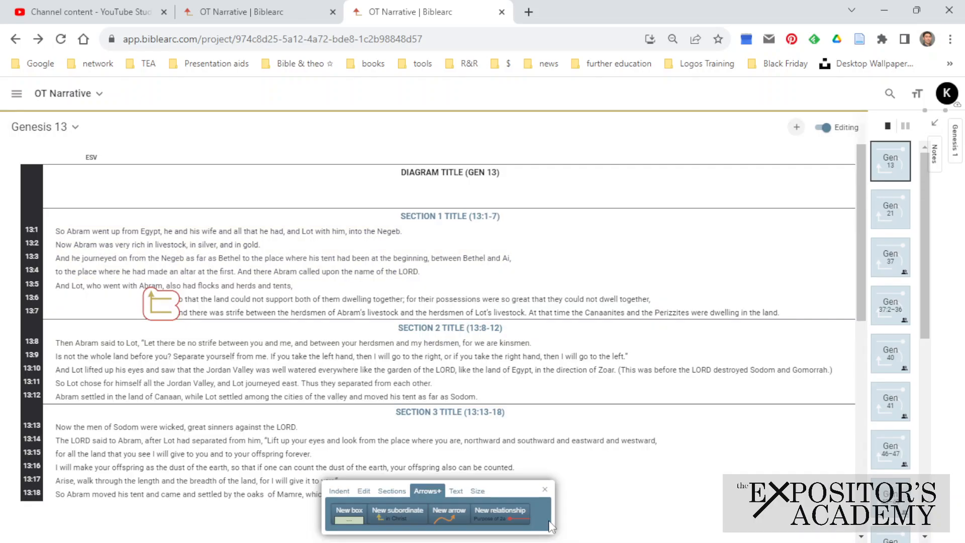
click(167, 314)
click(523, 521)
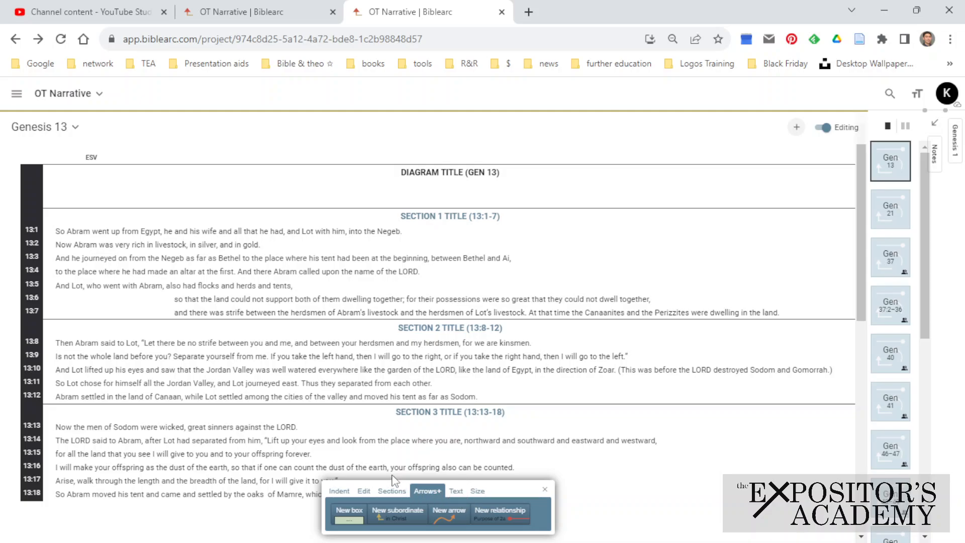
- Color "So Abram went up from" (13:1), "altar" (13:4), "and" before "herds" (13:5), "dwelling" (13:6) and "between" (13:7) in the muted red text color
click(455, 491)
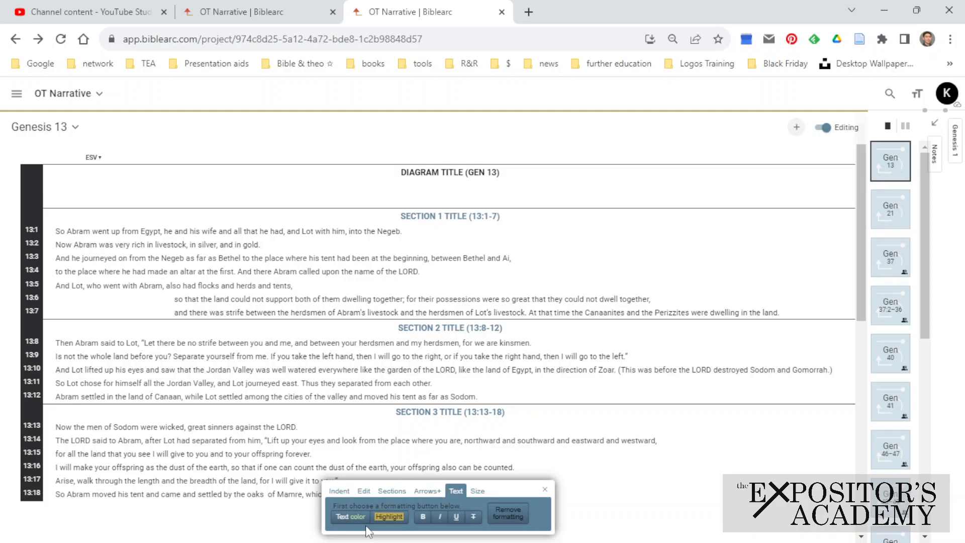
click(350, 516)
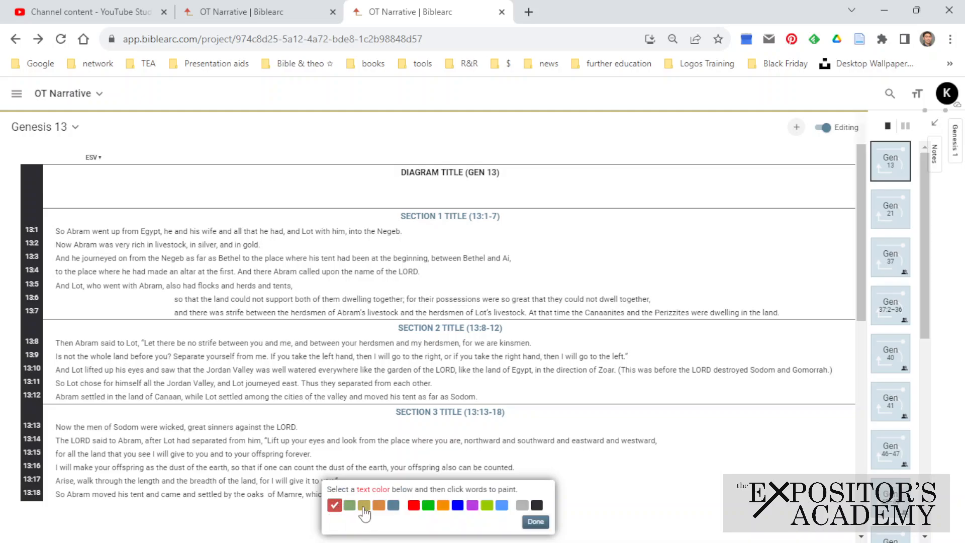
click(535, 521)
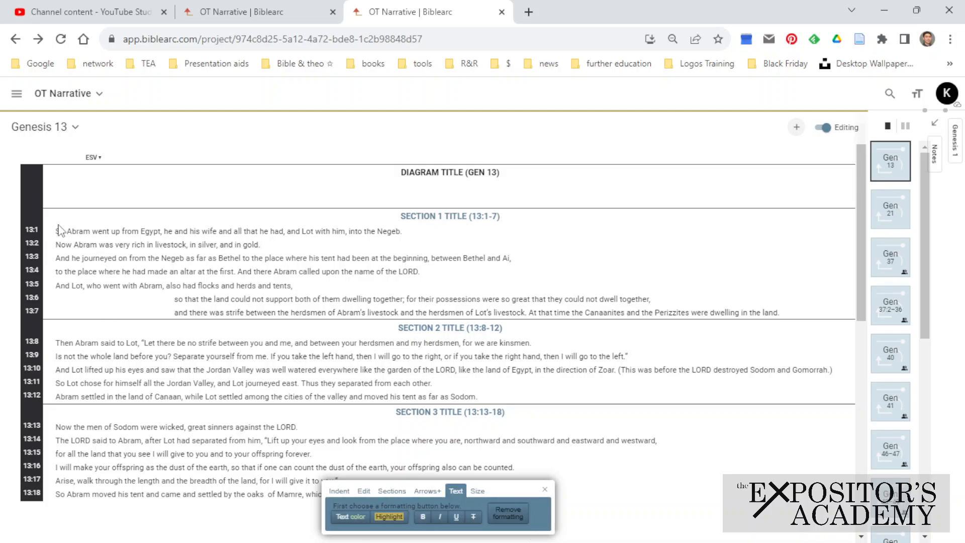
click(350, 516)
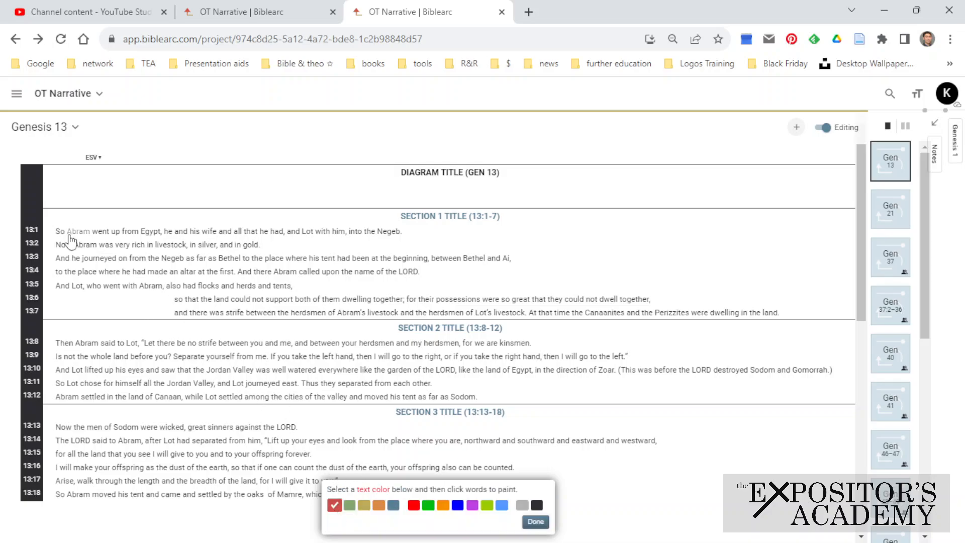
drag(56, 232, 136, 233)
click(187, 272)
click(227, 286)
click(259, 313)
click(356, 300)
- Color "before" in verse 13:9 and "Jordan", "watered", "like" and "garden" in verse 13:10 in the slate-blue text color
click(393, 506)
click(135, 356)
click(217, 370)
click(302, 370)
click(366, 369)
click(398, 370)
- Color "flocks" (13:5), "had" (13:14), "offspring" (13:15) and "offspring as" (13:16) in the bright green text color
click(428, 504)
click(267, 453)
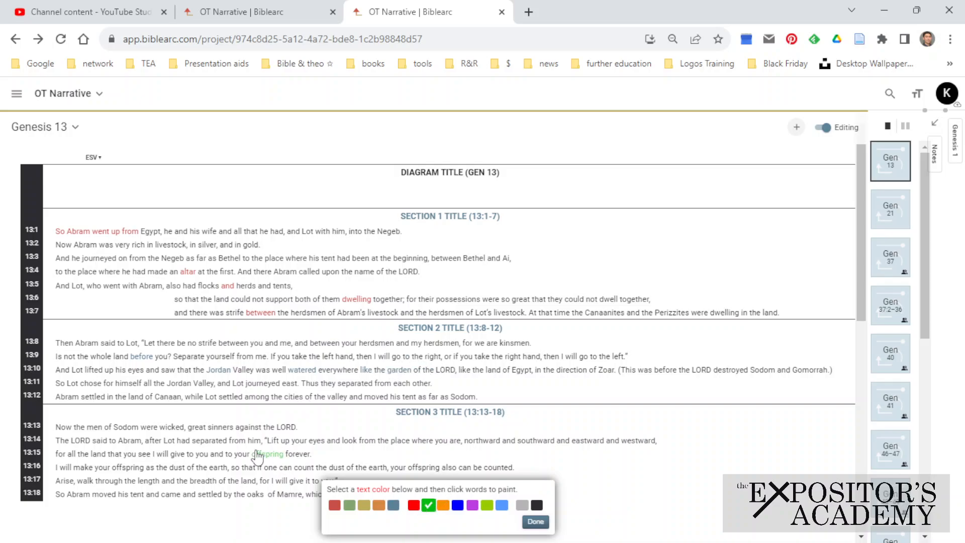
click(183, 440)
click(150, 467)
click(132, 467)
click(208, 286)
click(535, 522)
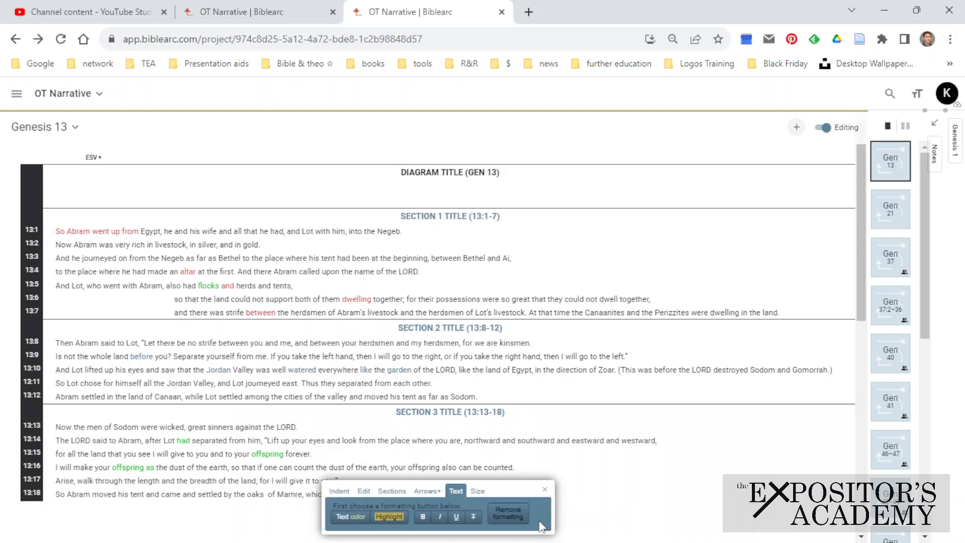
- Highlight "And he journeyed on from the Negeb as far" and "Bethel" in verse 13:3 in bright light blue
click(390, 518)
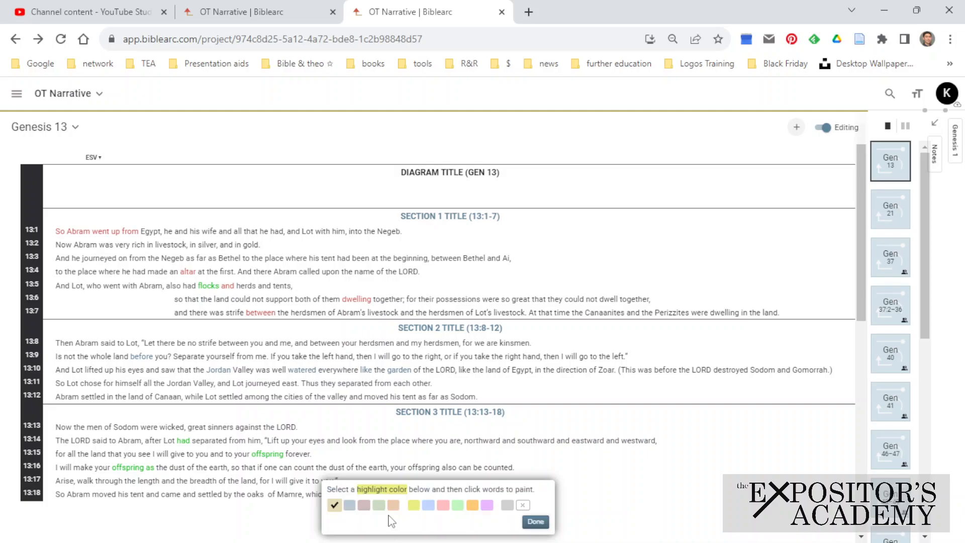
click(428, 507)
click(65, 259)
click(75, 258)
click(99, 258)
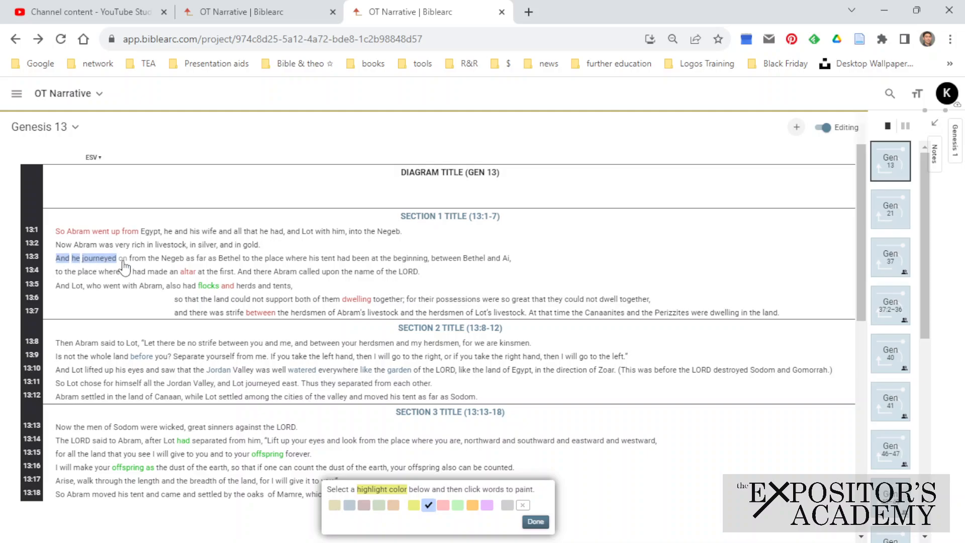
click(122, 258)
click(137, 258)
click(153, 258)
click(172, 258)
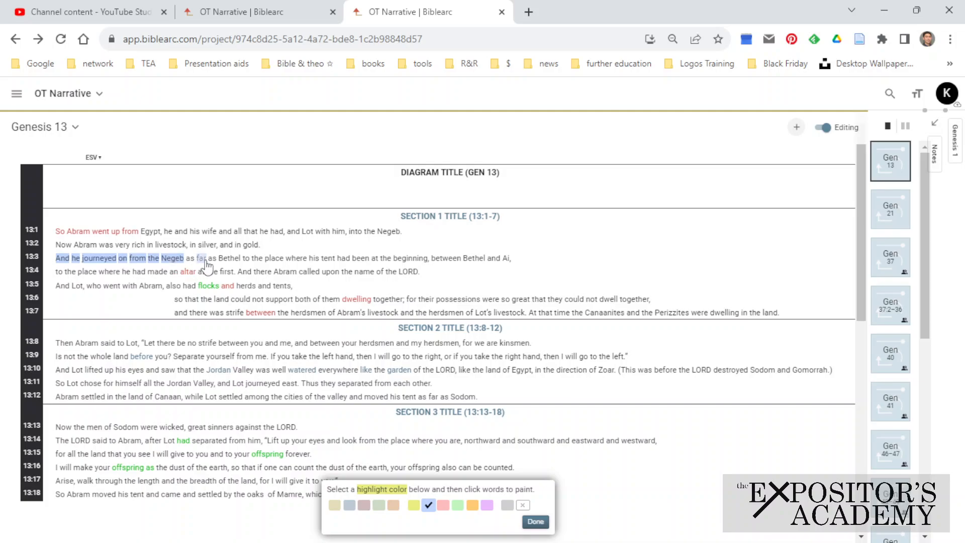
click(201, 259)
click(190, 258)
click(229, 258)
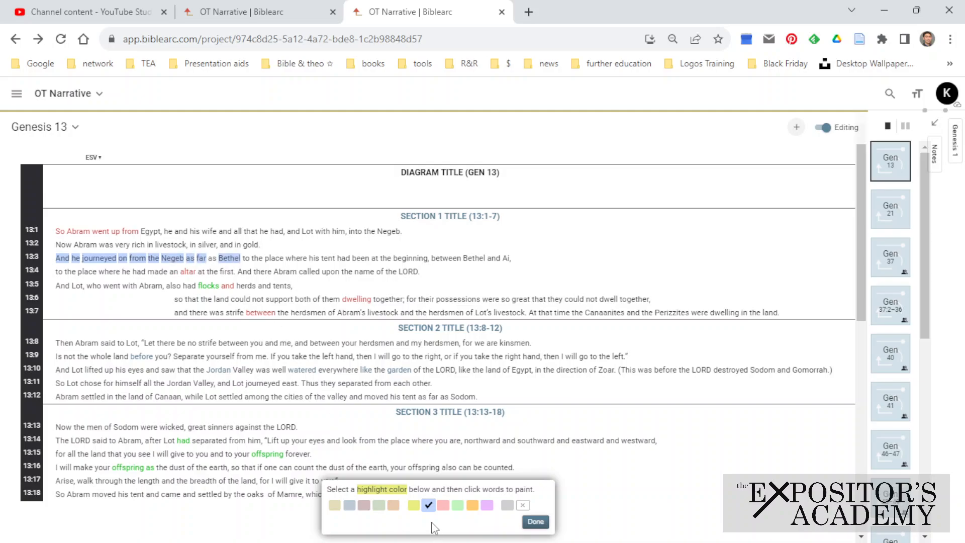
- Highlight "who went with Abram," in verse 13:5 in bright yellow
click(413, 504)
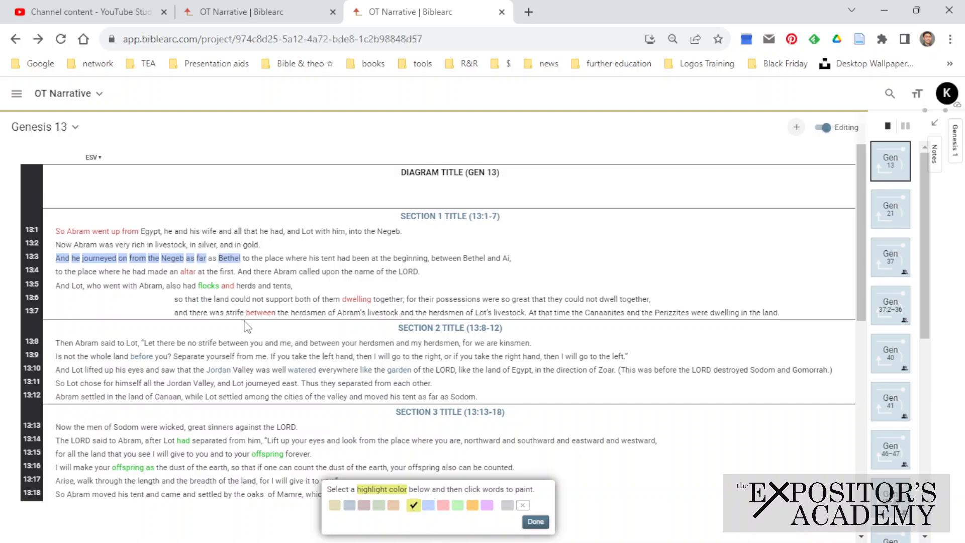
click(151, 285)
click(129, 285)
click(112, 285)
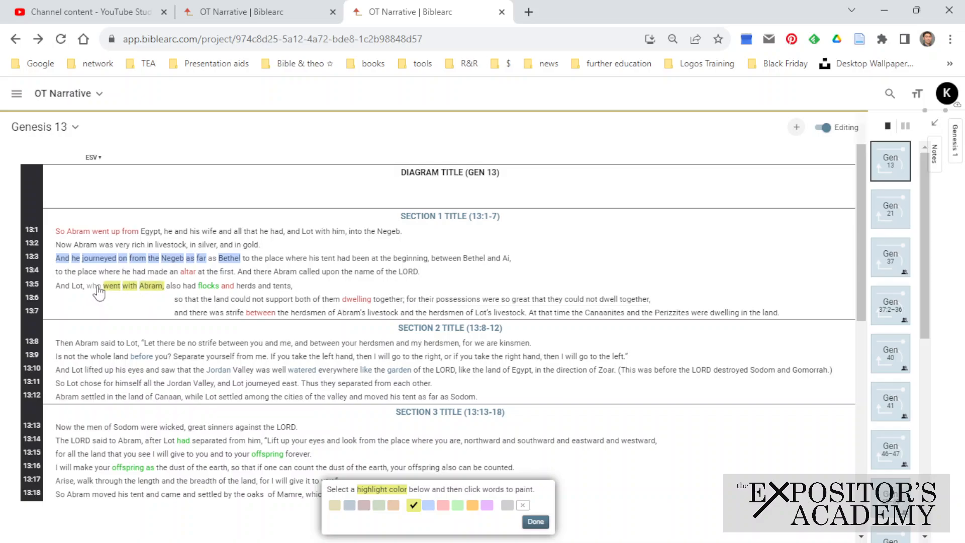
click(96, 286)
- Highlight "them" and "together;" (13:6), "Abram's" (13:7), and "take the left" and the "to" before "the right" (13:9) in bright pink
click(446, 506)
click(330, 299)
click(350, 312)
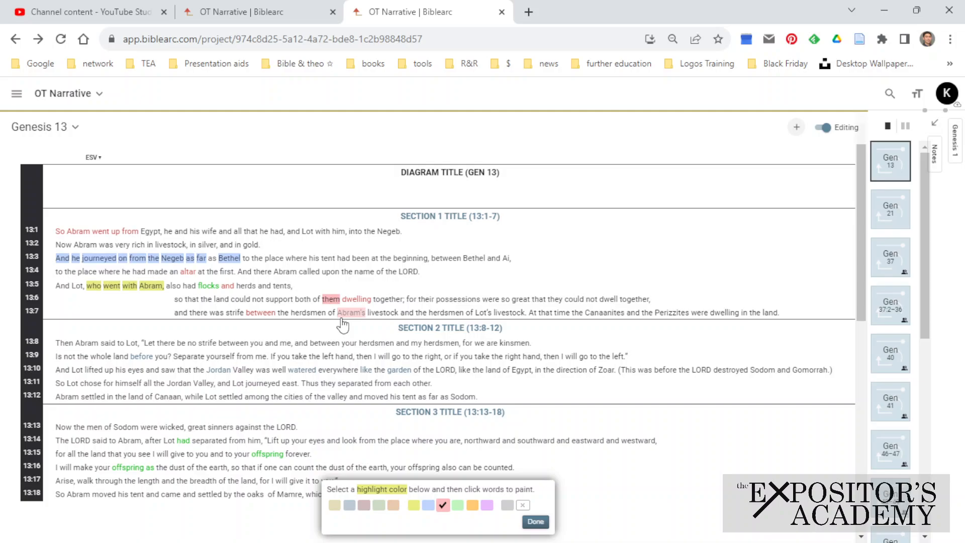
click(388, 300)
click(405, 356)
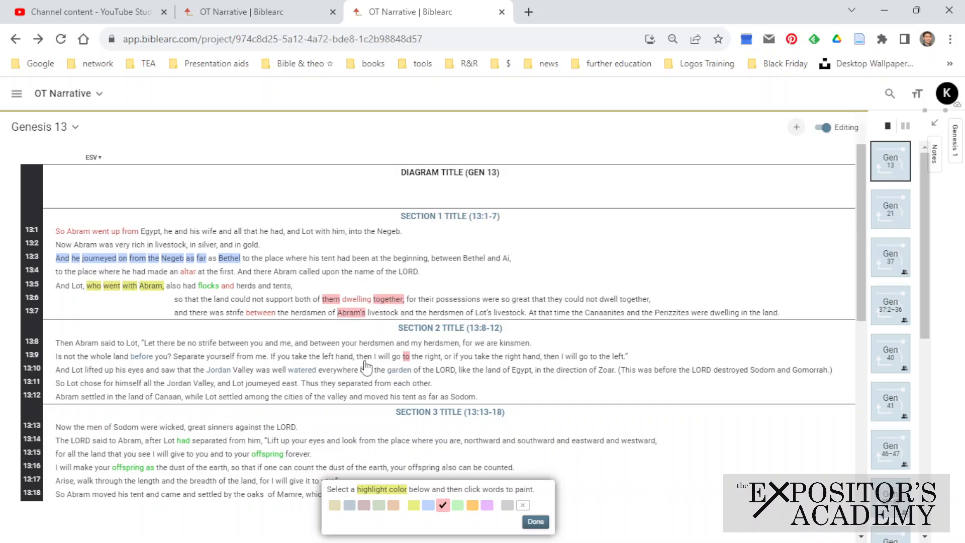
drag(333, 357, 321, 359)
click(328, 356)
click(314, 357)
click(299, 356)
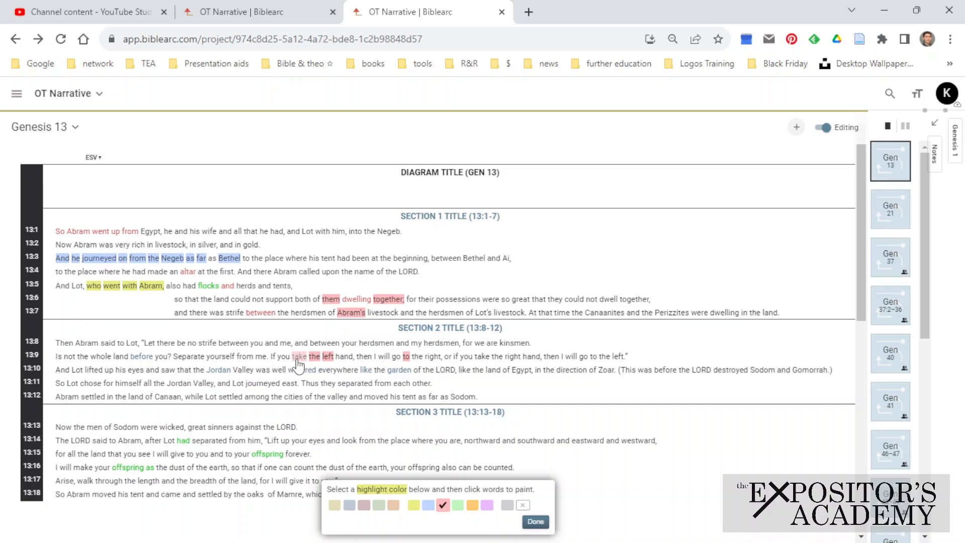
click(534, 522)
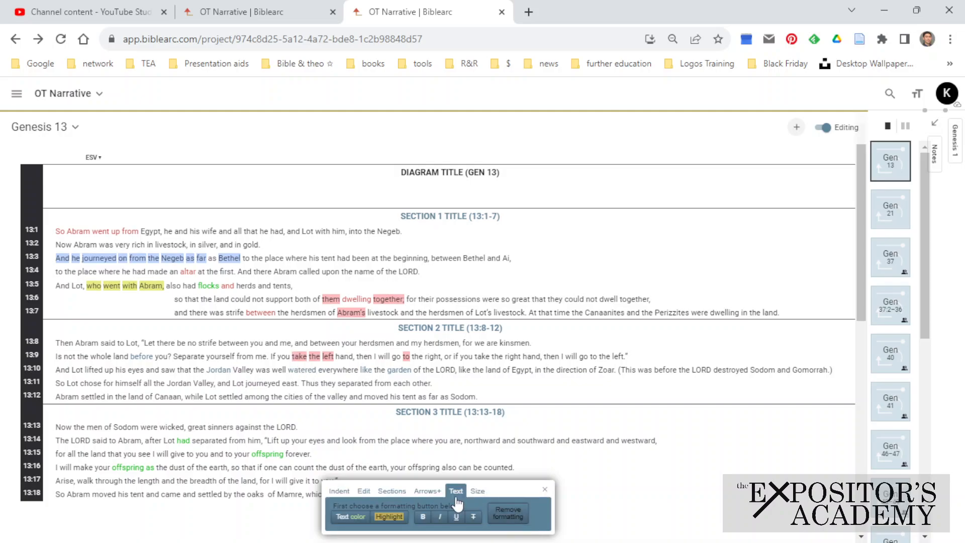
- Make "the Jordan Valley" and "well" in verse 13:10 bold
click(423, 517)
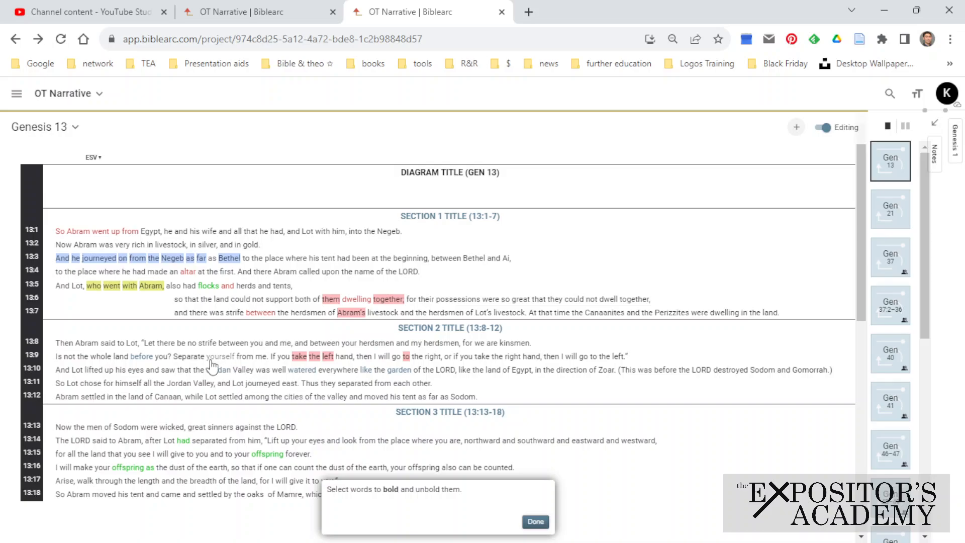
click(199, 369)
click(218, 370)
click(244, 370)
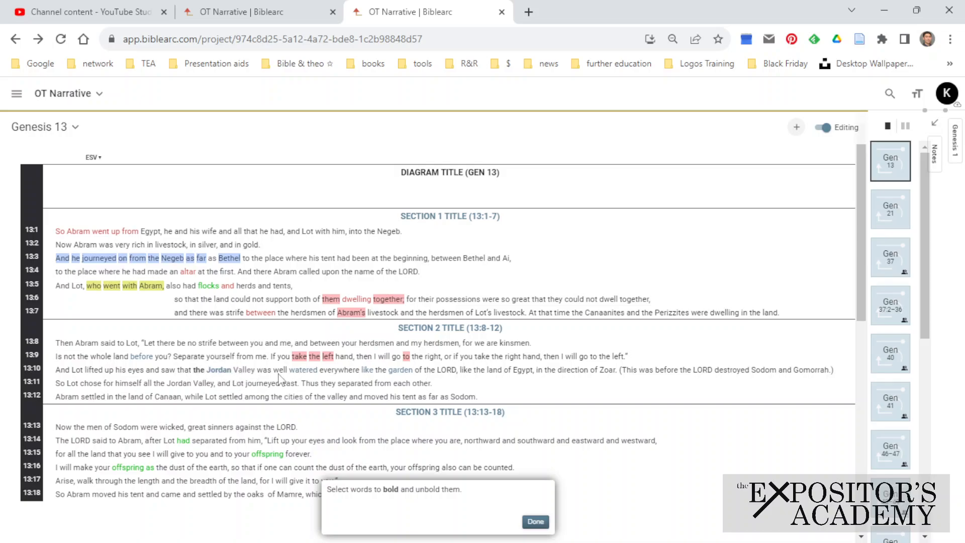
click(280, 370)
click(542, 523)
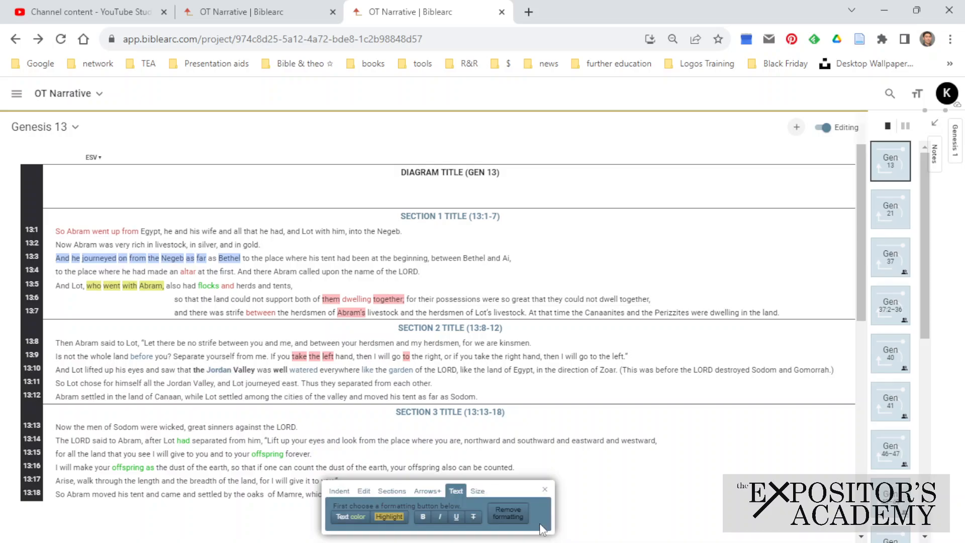
- Italicize "and Lot journeyed east." in verse 13:11
click(445, 517)
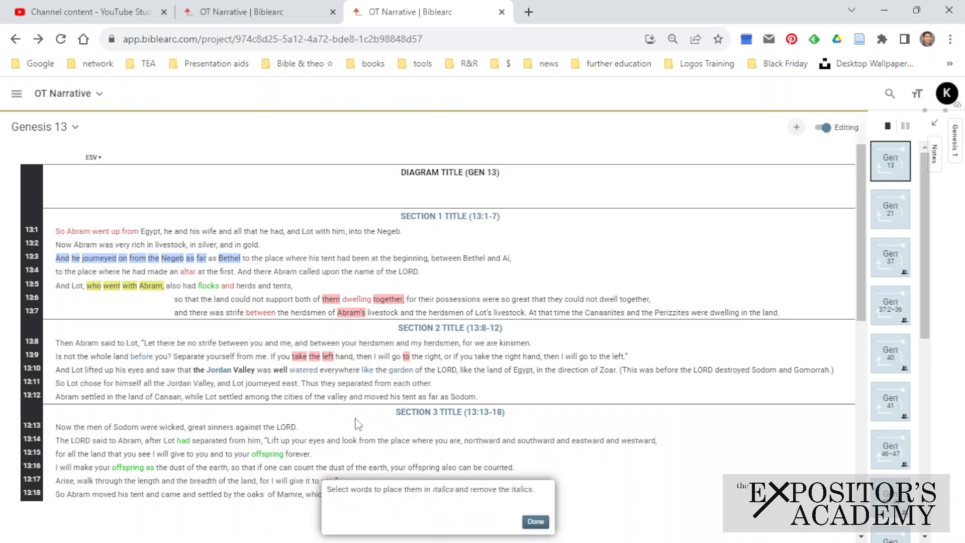
click(224, 383)
click(238, 384)
click(263, 384)
click(290, 384)
click(535, 523)
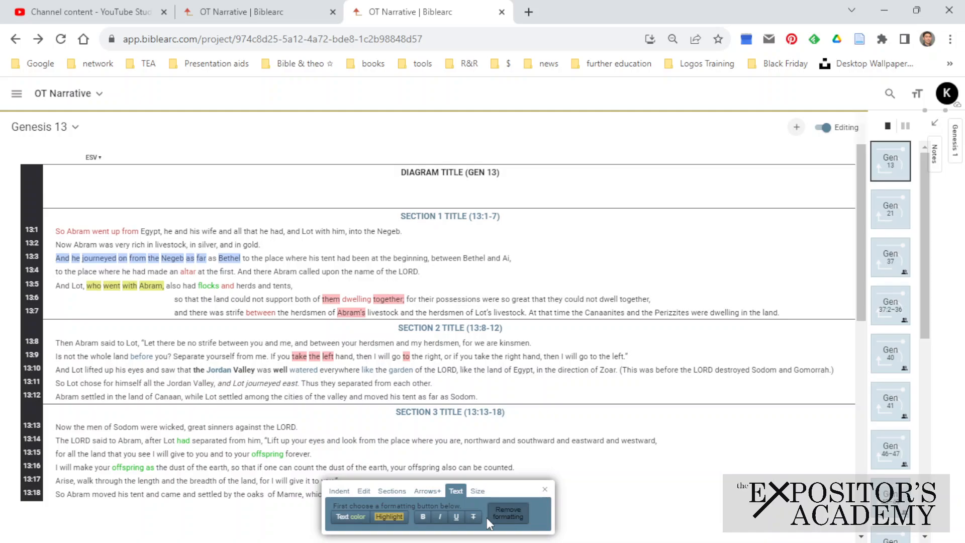
- Underline "they separated from each" in verse 13:11
click(455, 522)
click(328, 384)
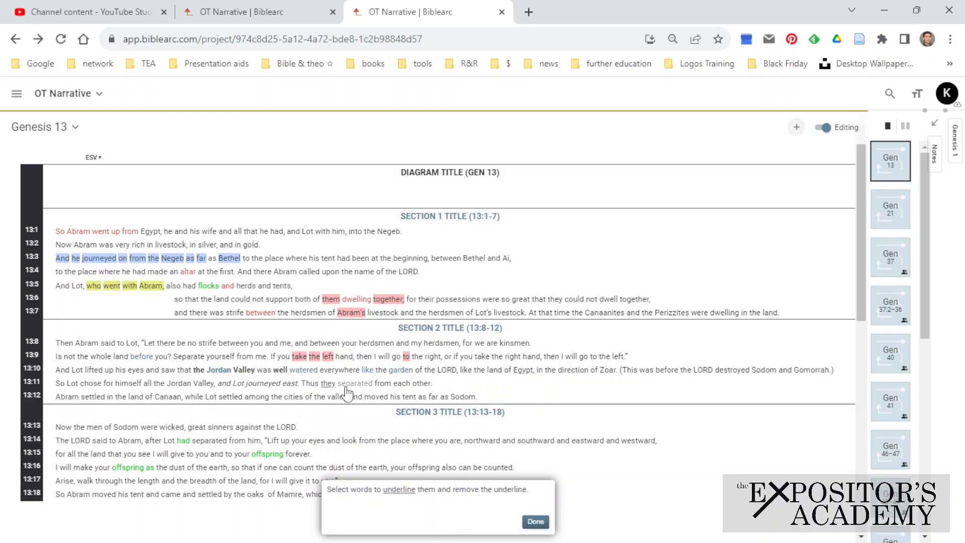
click(355, 384)
click(383, 384)
click(401, 384)
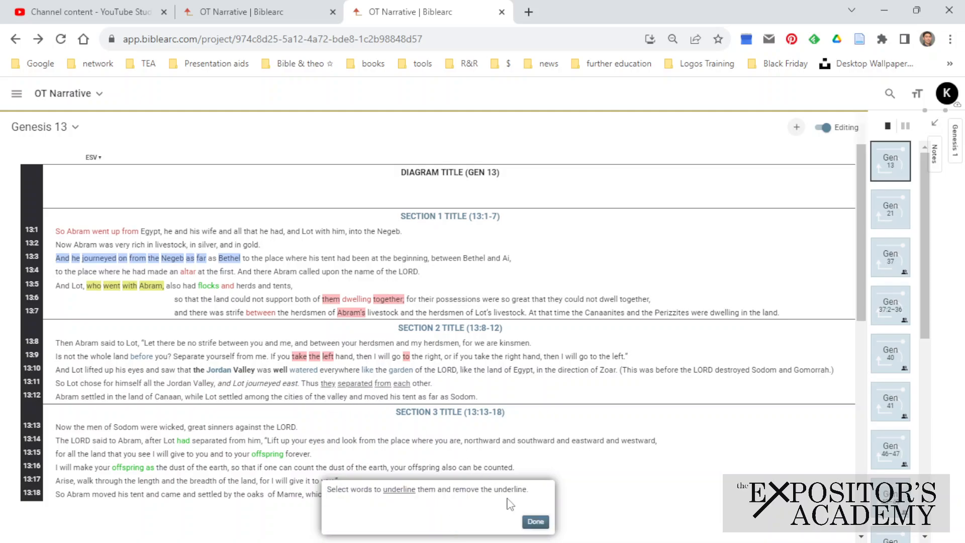
click(536, 522)
- Cross out "separated from him," in verse 13:14
click(480, 521)
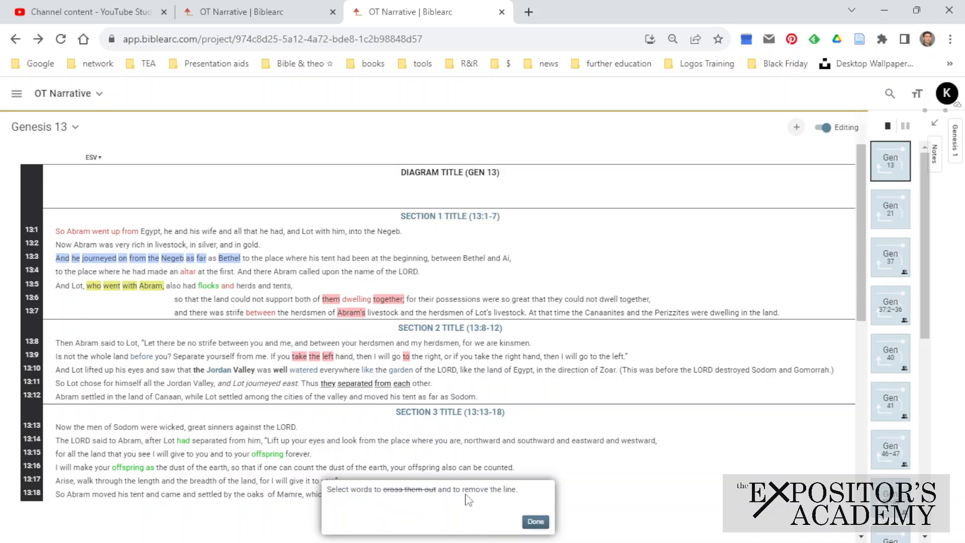
click(217, 441)
click(237, 441)
click(255, 441)
click(534, 522)
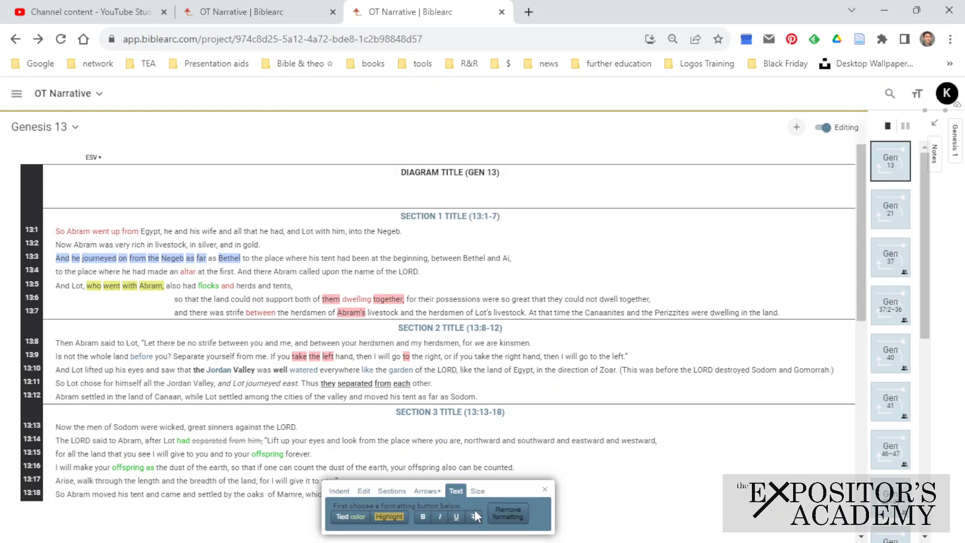
- Edit the proposition of verse 13:14 by inserting "broke away from him" after the crossed-out words
click(363, 490)
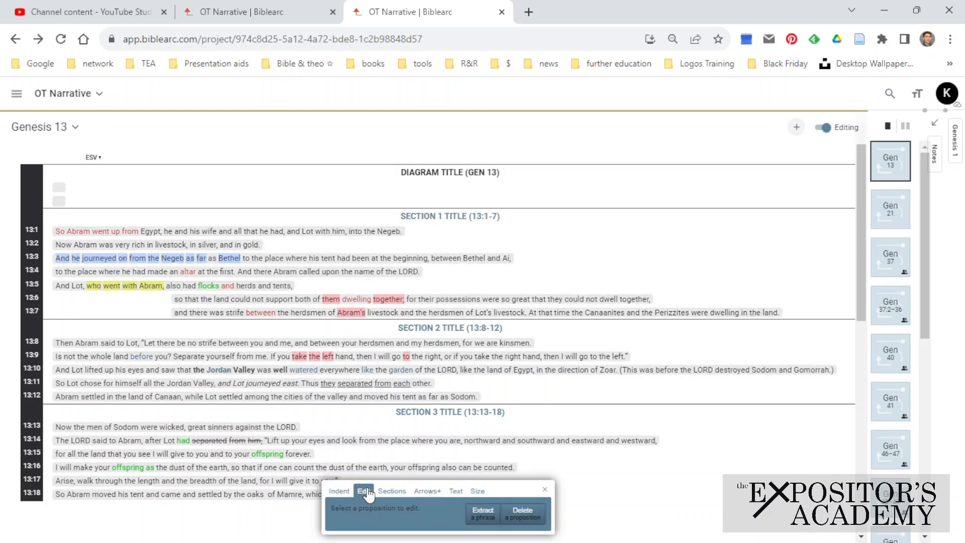
click(266, 446)
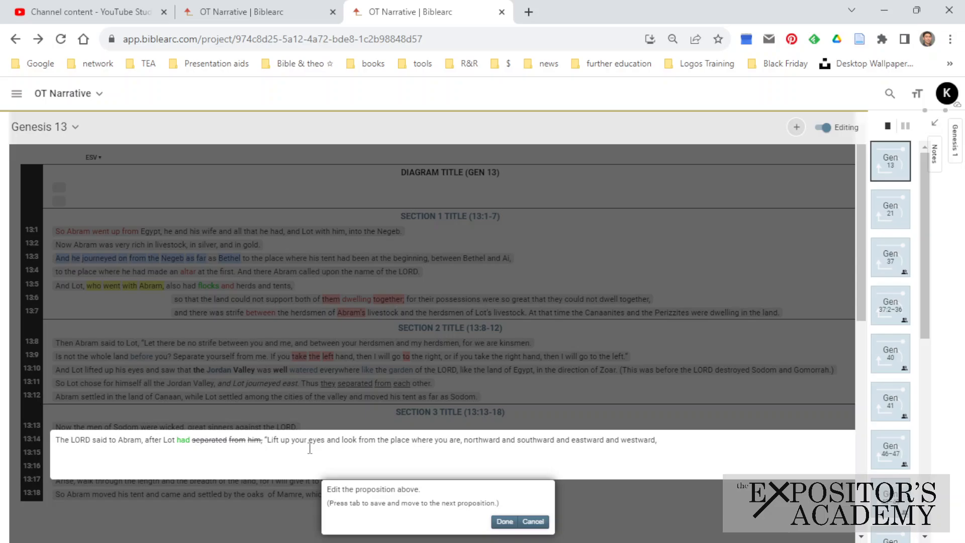
text(broke away)
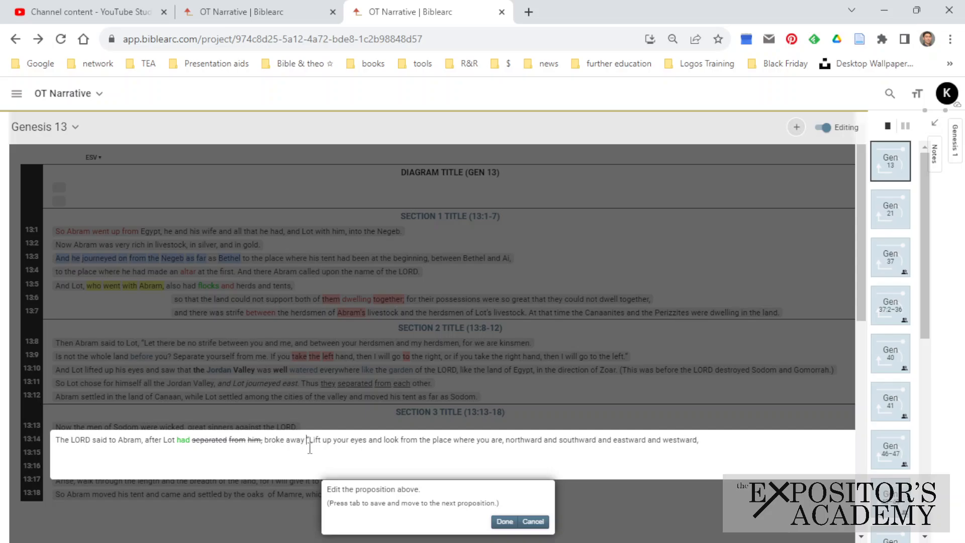
text( from him)
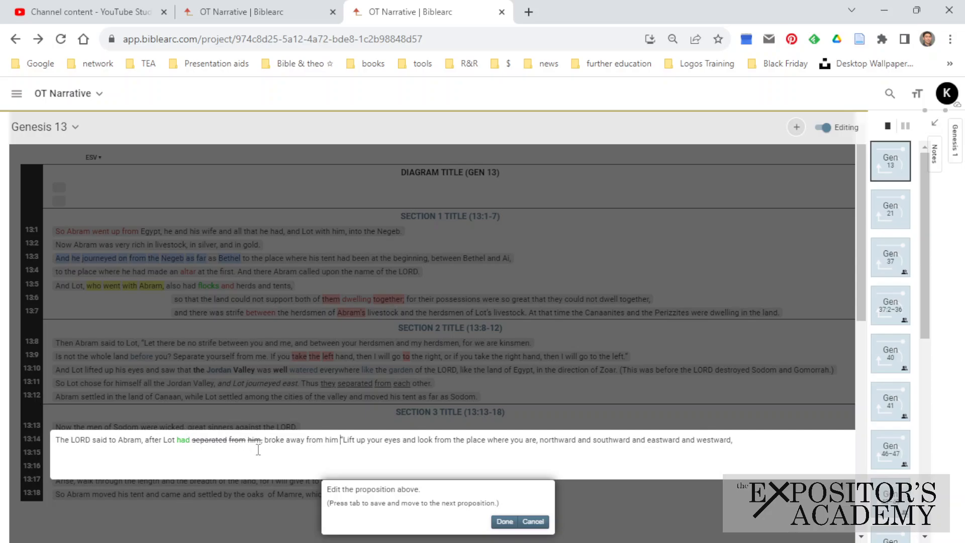
click(504, 521)
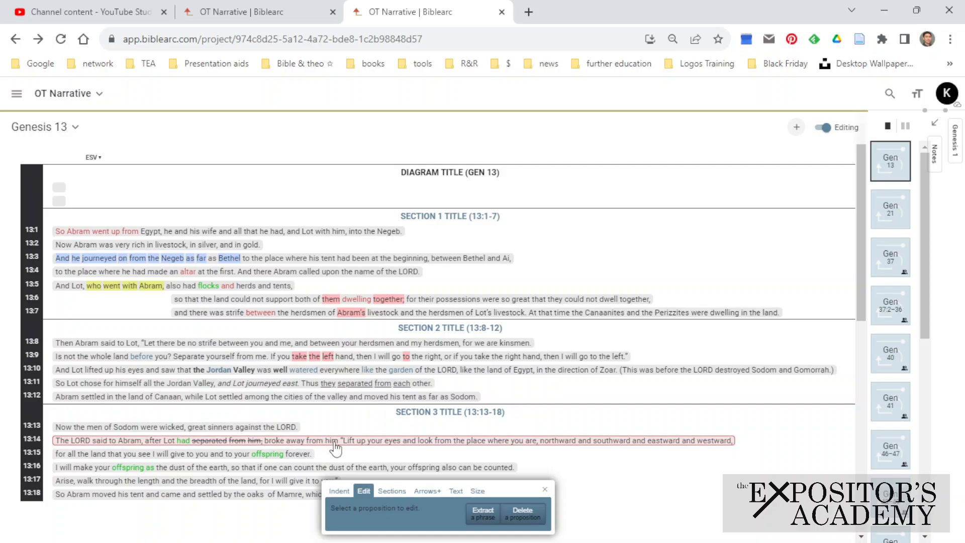
- Remove the formatting from "take the" and the highlighted "to" in verse 13:9 and from "they separated from each" in verse 13:11
click(456, 492)
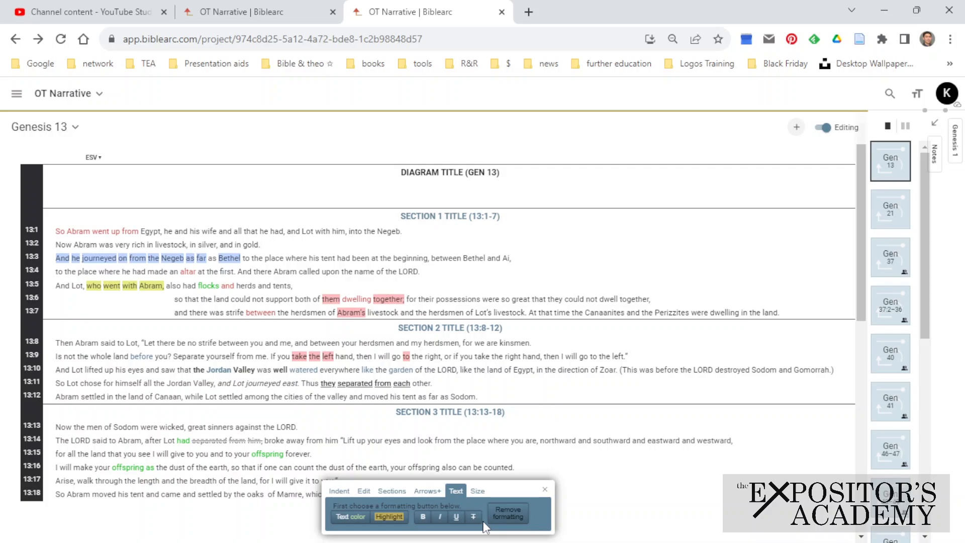
click(508, 512)
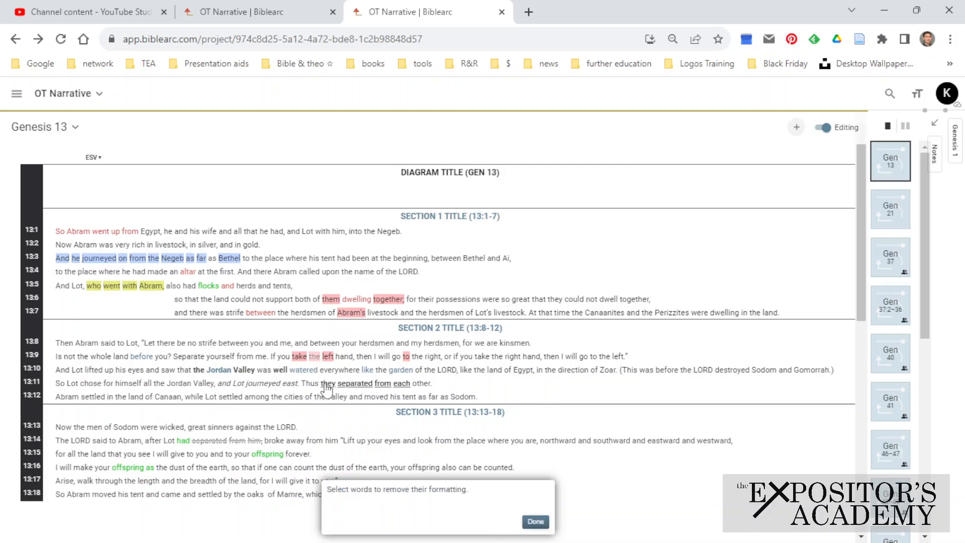
click(535, 521)
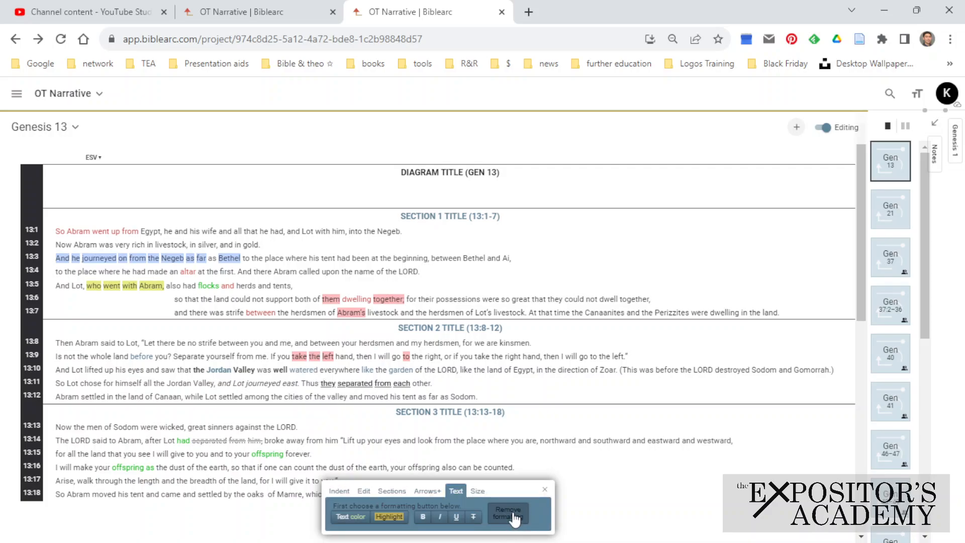
click(512, 517)
click(314, 357)
click(300, 357)
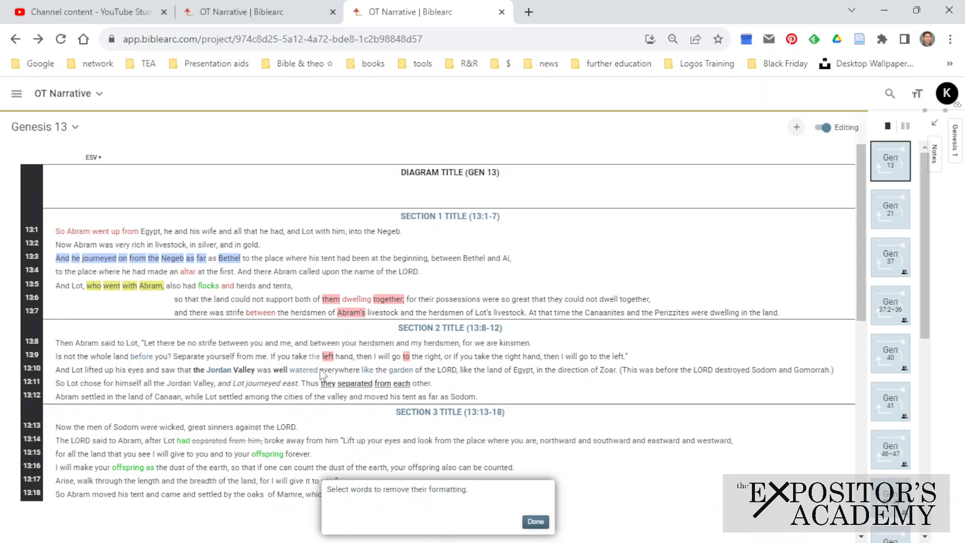
click(329, 385)
click(350, 385)
click(380, 385)
click(400, 385)
click(406, 356)
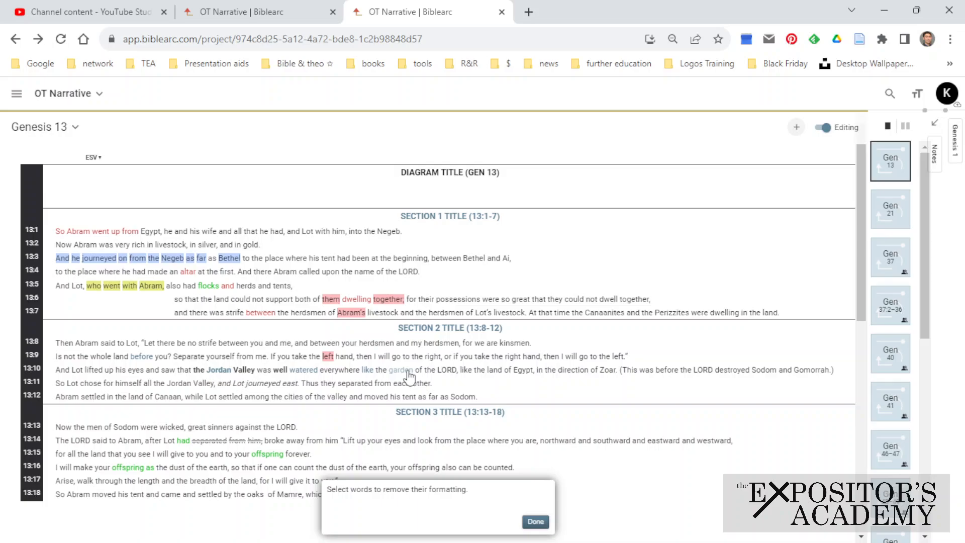
- Remove the formatting from "the Jordan Valley", "well", "watered", "like" and "garden" in verse 13:10
click(368, 371)
click(305, 370)
click(281, 370)
click(244, 370)
click(222, 370)
click(199, 370)
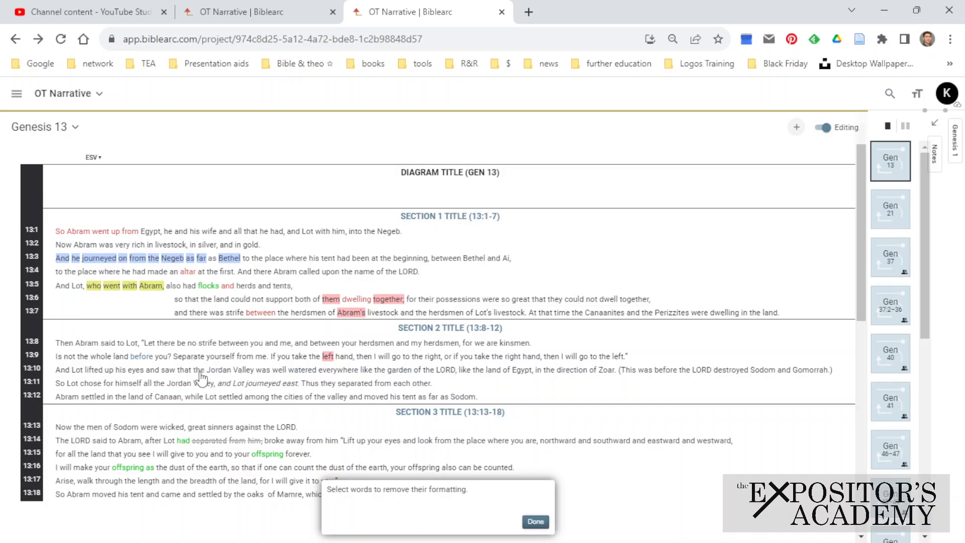
- Remove the strikethrough from "from him," in verse 13:14
click(254, 441)
click(237, 442)
click(534, 521)
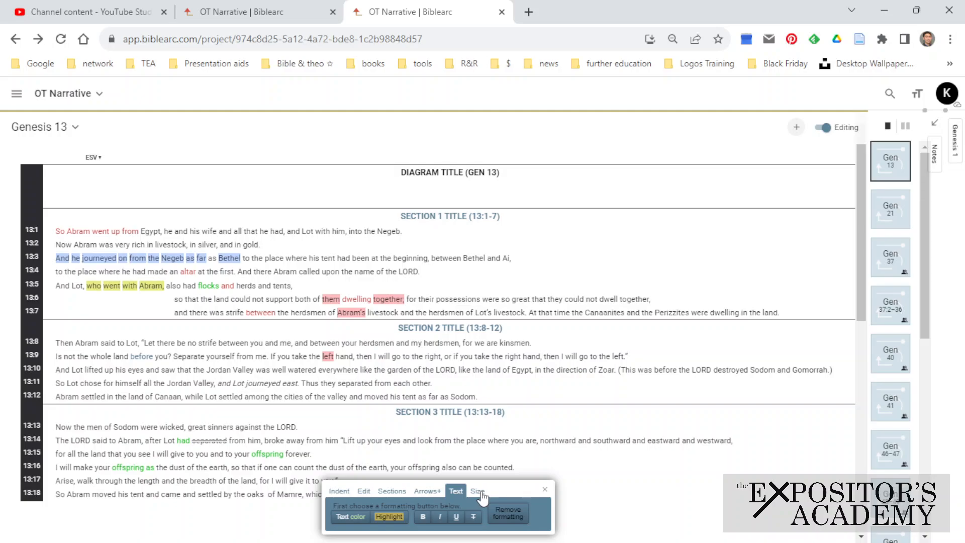
- Widen the tab size by two steps and narrow it again by two steps
click(480, 494)
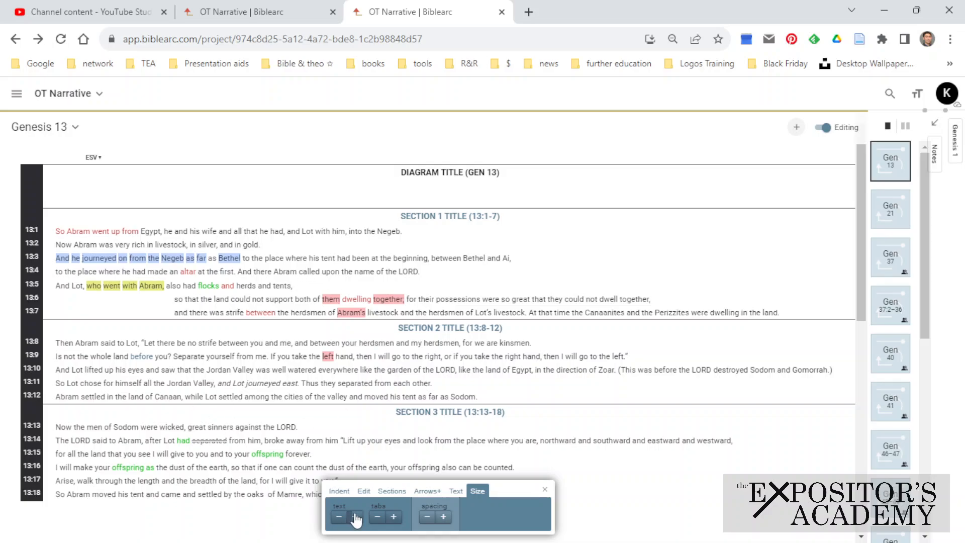
click(395, 516)
click(395, 516)
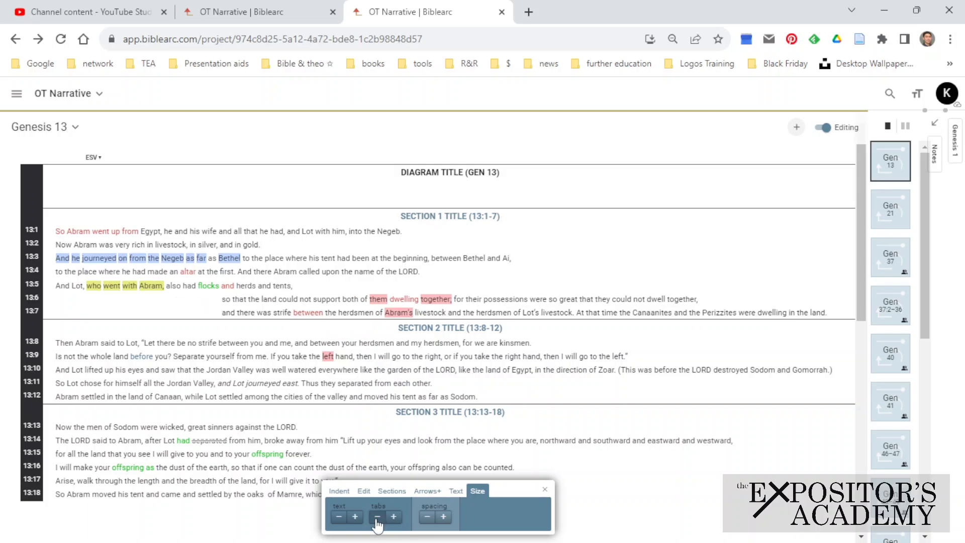
click(376, 517)
click(377, 518)
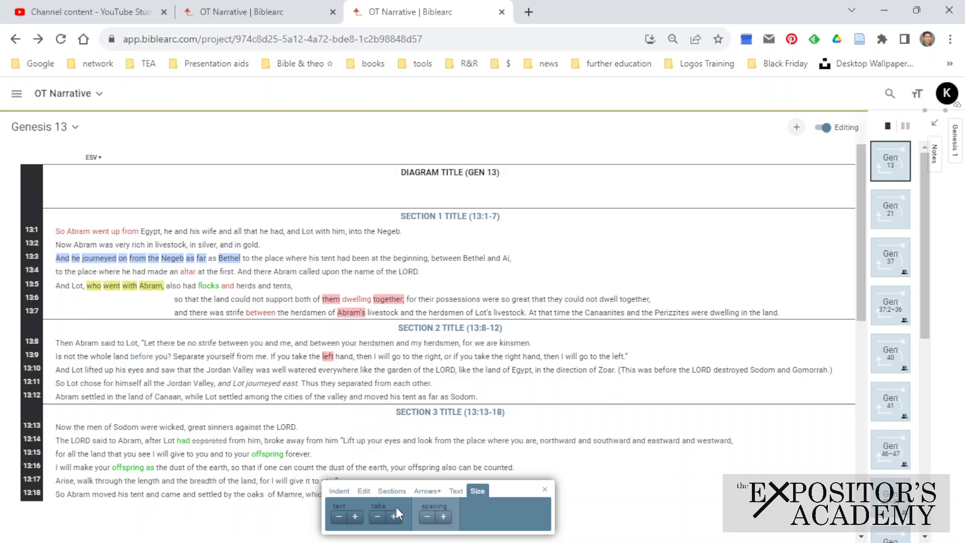
- Increase the diagram's line spacing by five steps and reduce it by three
click(442, 516)
click(442, 517)
click(442, 516)
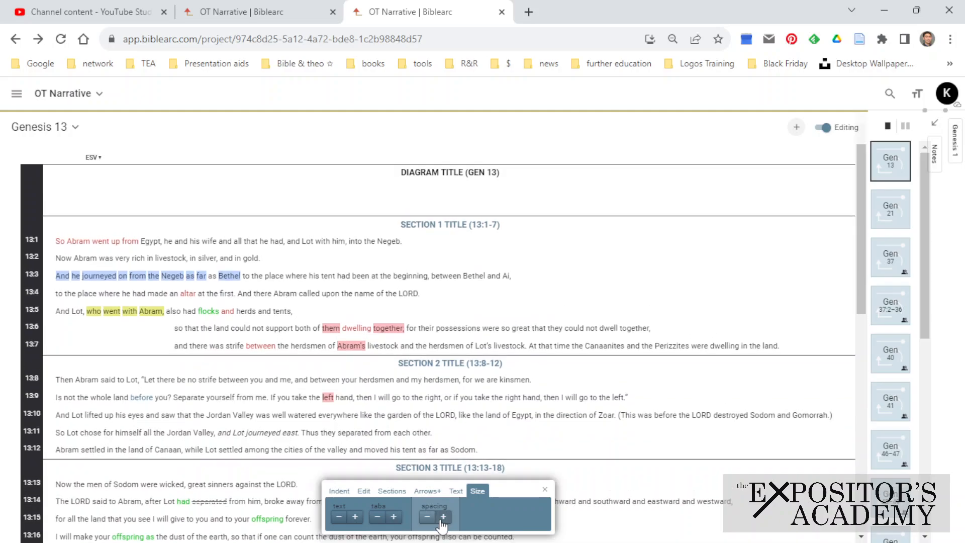
click(442, 516)
click(442, 516)
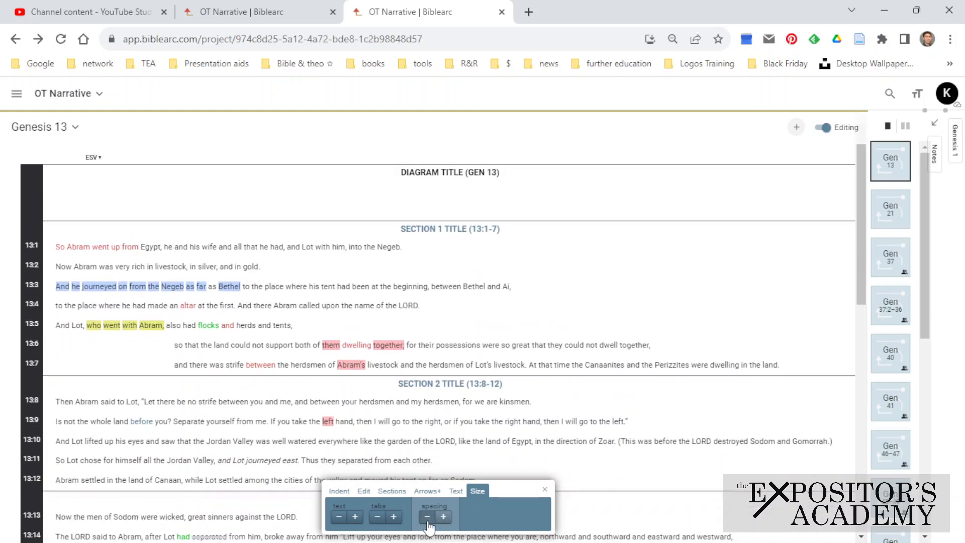
click(427, 517)
click(427, 517)
click(427, 517)
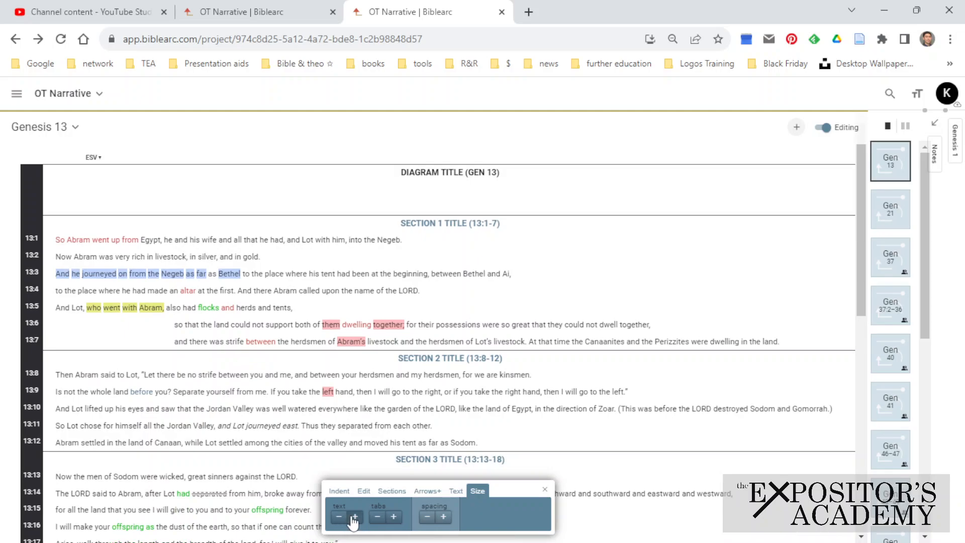
- Enlarge the diagram text by three steps, reduce it by four, and return to the indenting tools
click(354, 517)
click(355, 517)
click(355, 516)
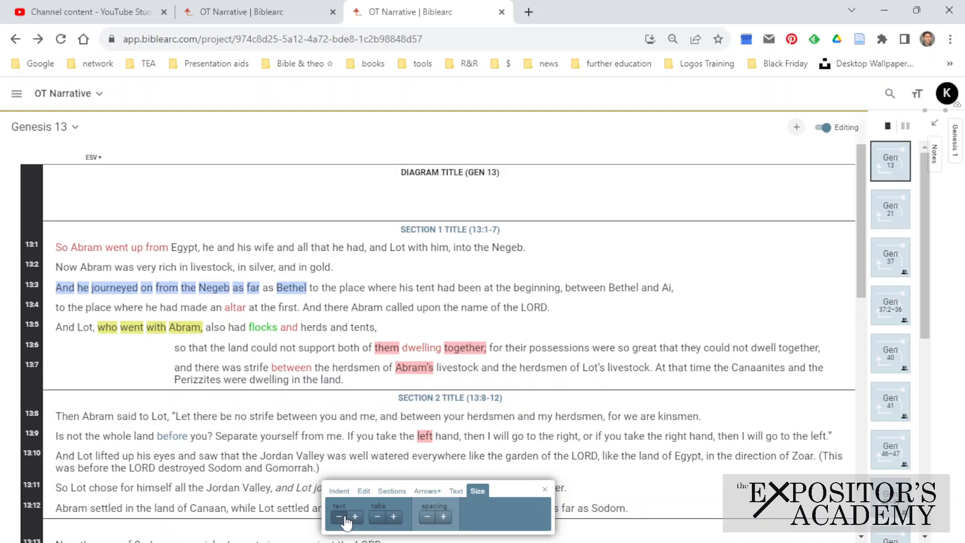
click(339, 516)
click(339, 517)
click(339, 516)
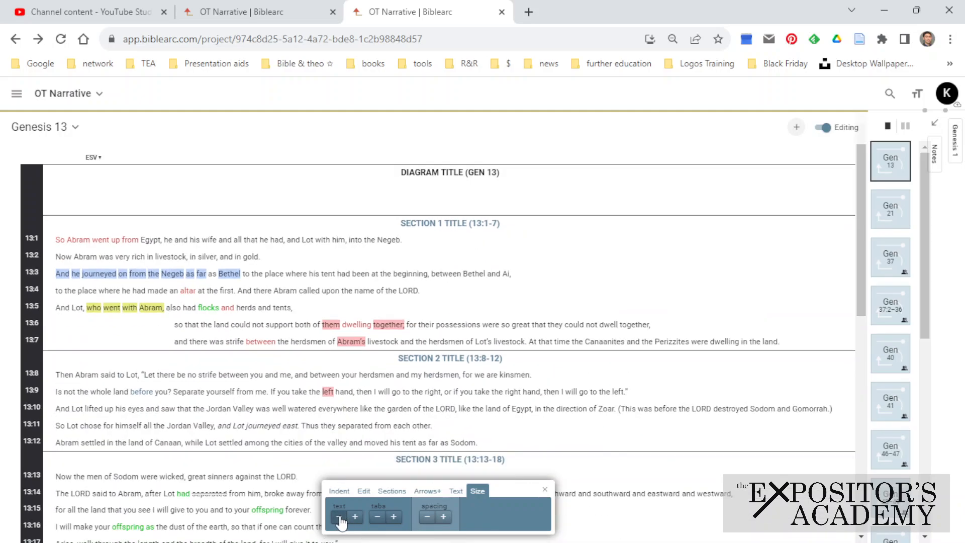
click(339, 517)
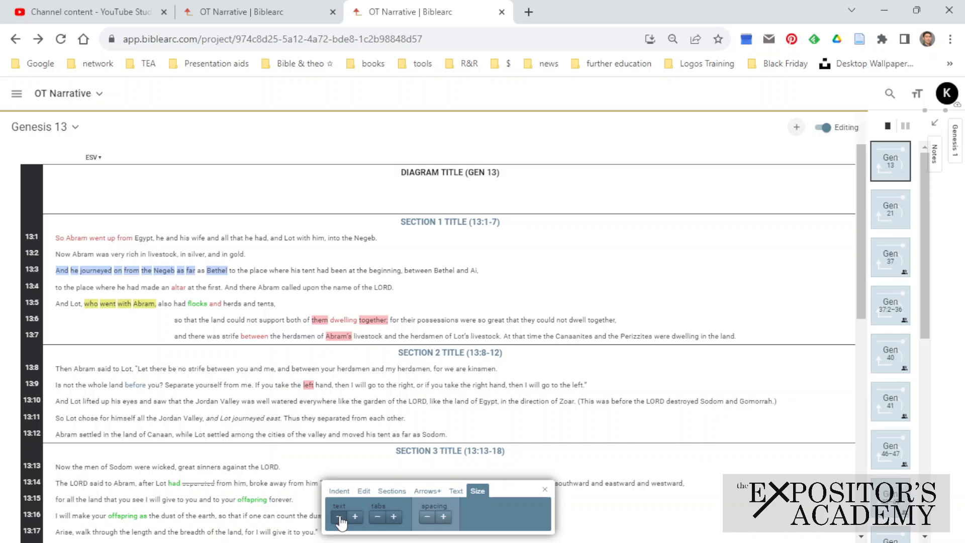
click(339, 491)
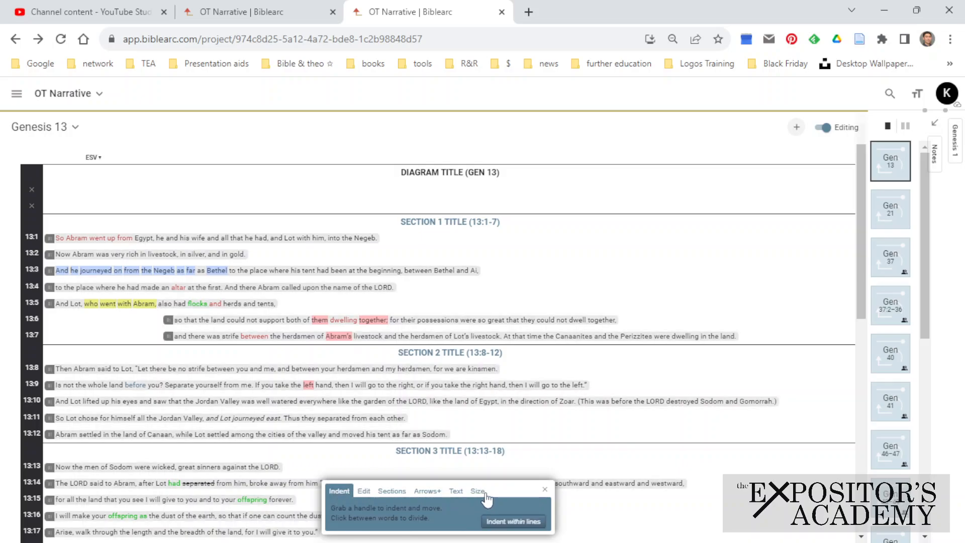